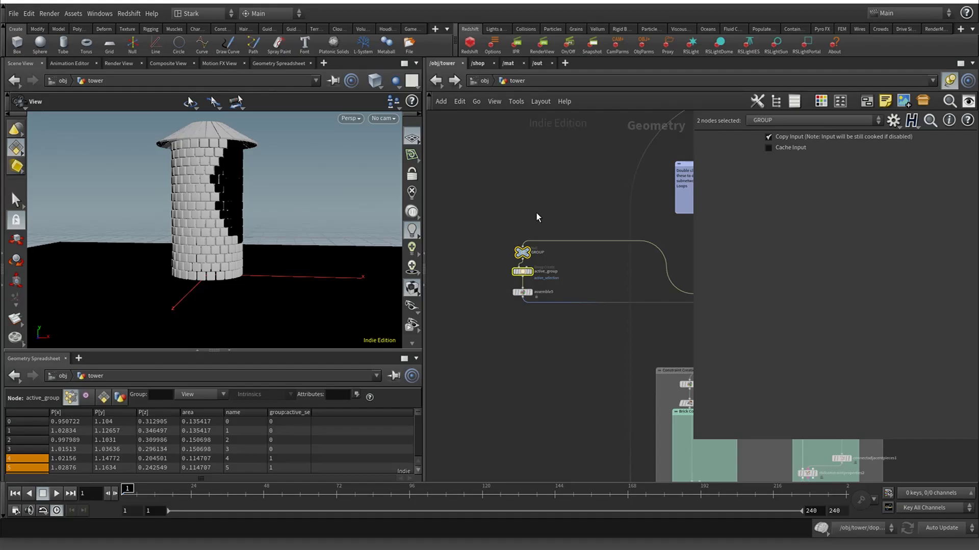
Display the geometry at the GROUP null and examine the tower's active bricks and roof from several sides
middle_click_drag(534, 173, 491, 136)
left_click_drag(307, 154, 268, 159)
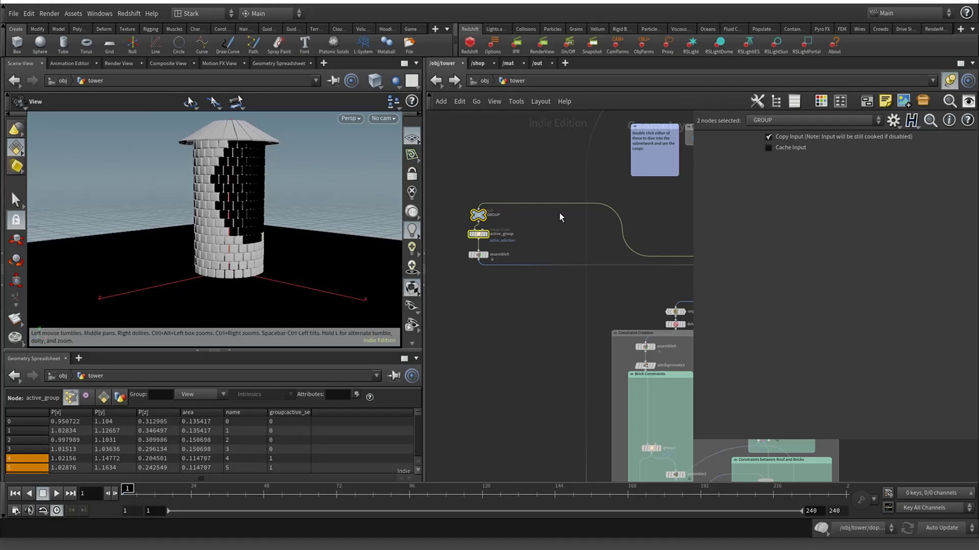
scroll(529, 223, "up", 3)
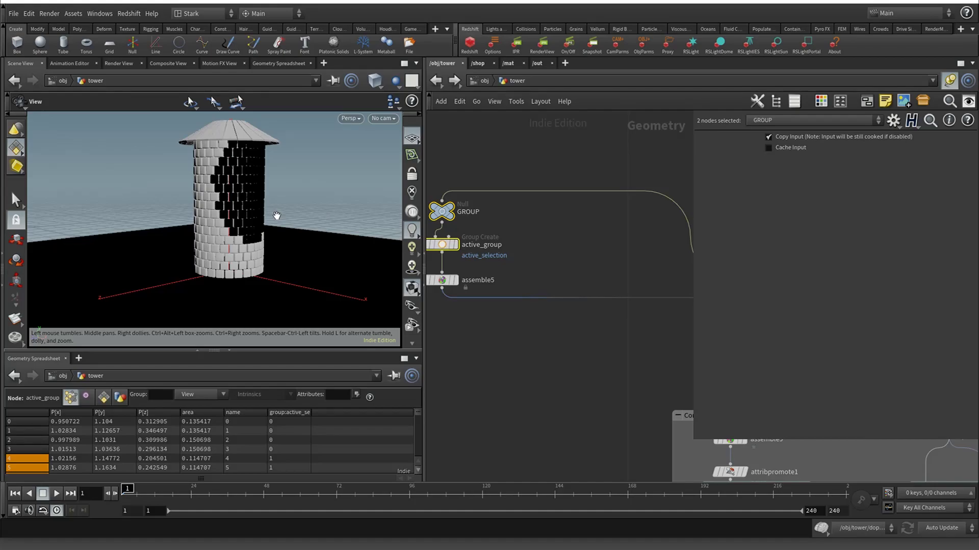
mouse_move(272, 215)
left_mouse_down()
mouse_move(267, 223)
mouse_move(280, 220)
left_mouse_up()
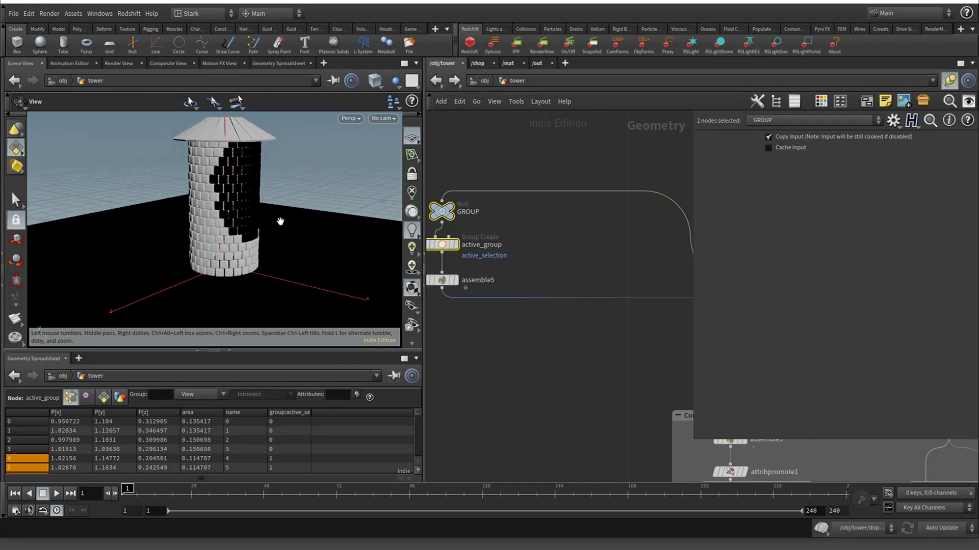
left_click(450, 206)
left_click(450, 216)
mouse_move(292, 179)
left_mouse_down()
mouse_move(259, 166)
mouse_move(299, 185)
left_mouse_up()
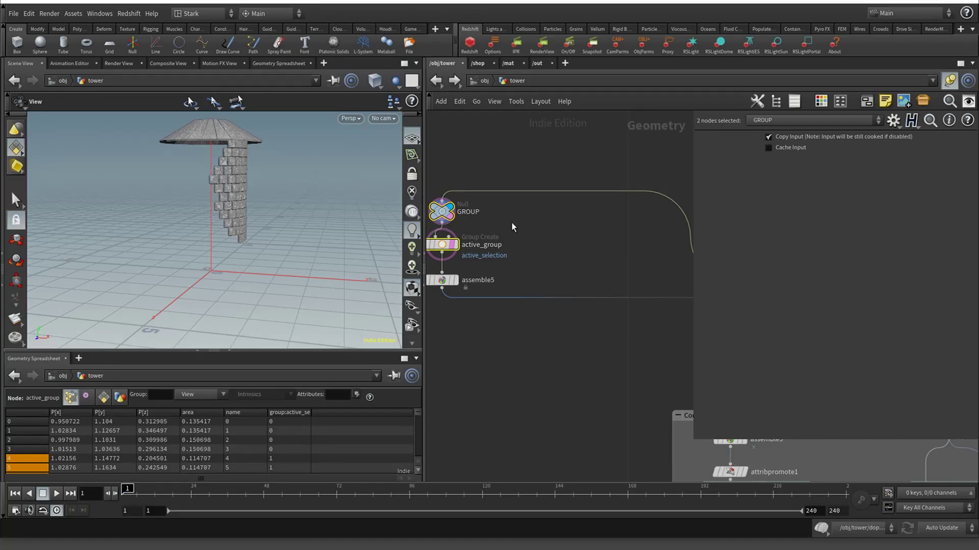
left_click_drag(358, 187, 307, 196)
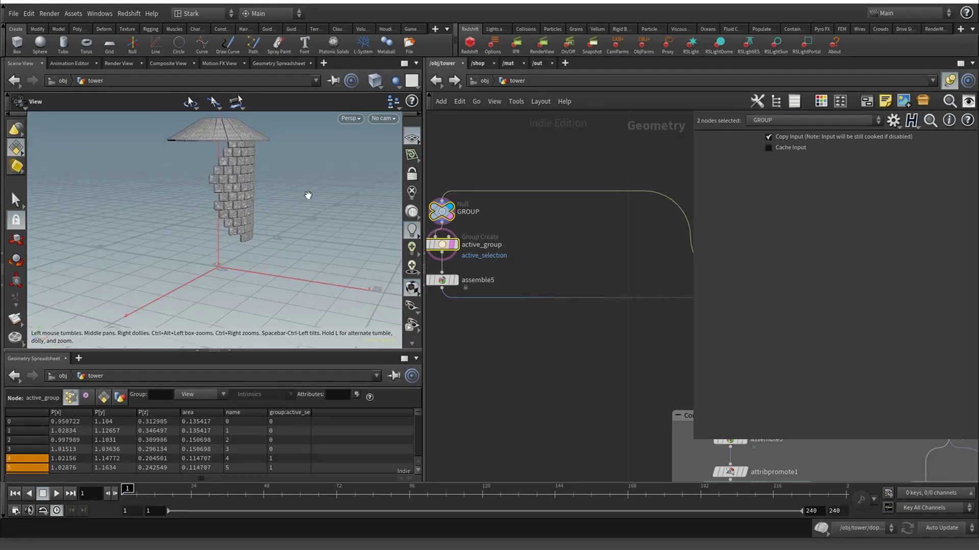
left_click_drag(317, 195, 273, 191)
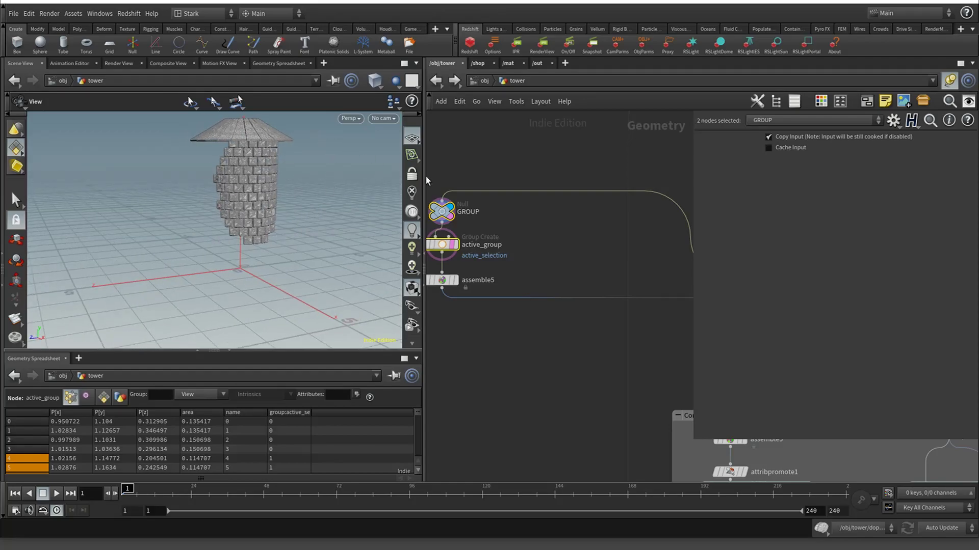
Display the active_group node with its parameters and examine how its bounding sphere encloses the bricks
left_click(451, 246)
left_click(454, 245)
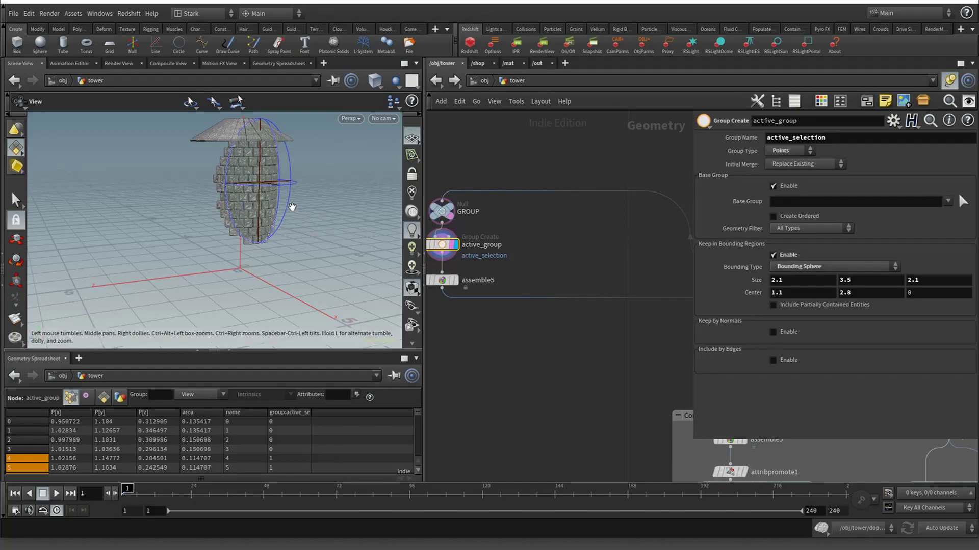
left_click_drag(292, 206, 325, 212)
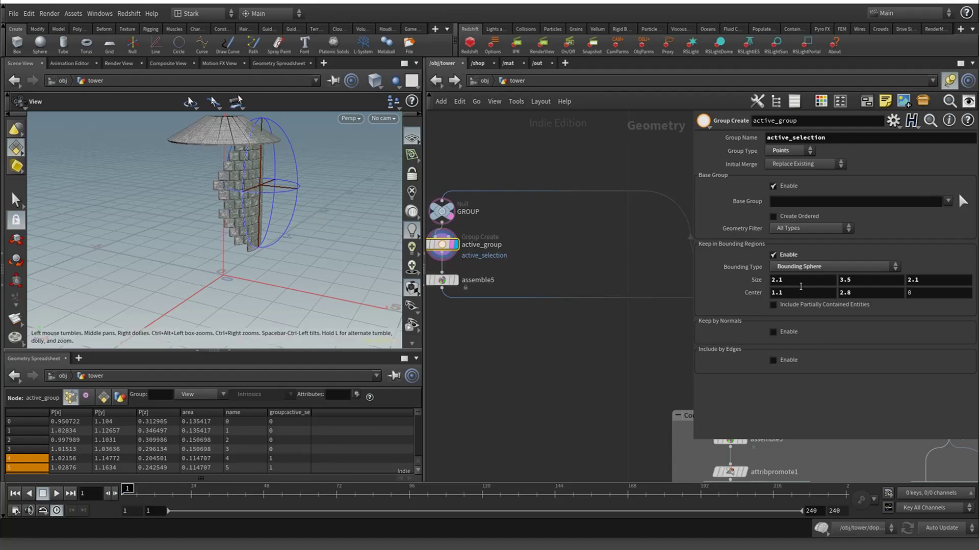
left_click_drag(351, 187, 285, 199)
middle_click_drag(293, 198, 296, 269)
scroll(278, 253, "up", 1)
scroll(276, 253, "up", 4)
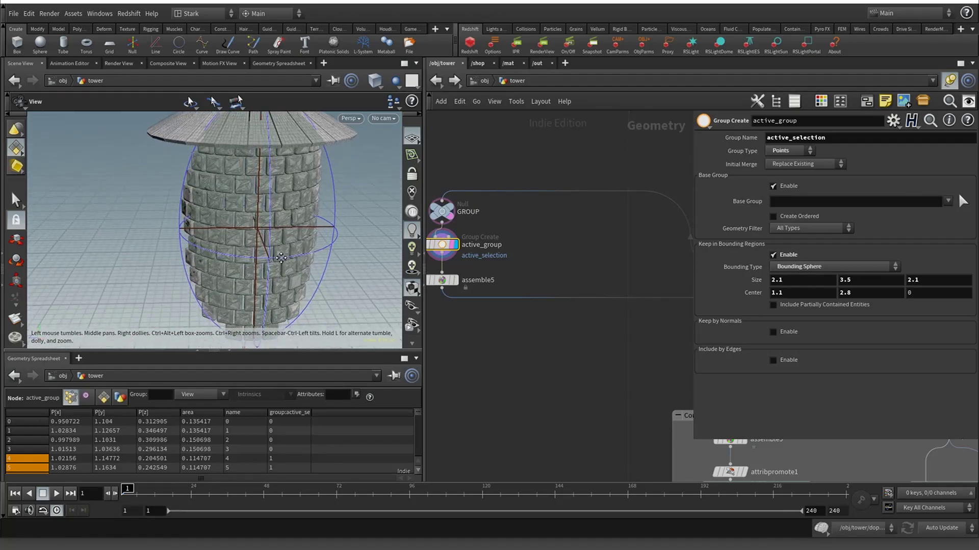
Examine the fractured bricks along the boundary of active_group's bounding sphere
scroll(281, 244, "down", 2)
left_click_drag(281, 244, 307, 239)
left_click_drag(237, 246, 260, 230)
middle_click_drag(260, 231, 329, 191)
scroll(247, 221, "up", 5)
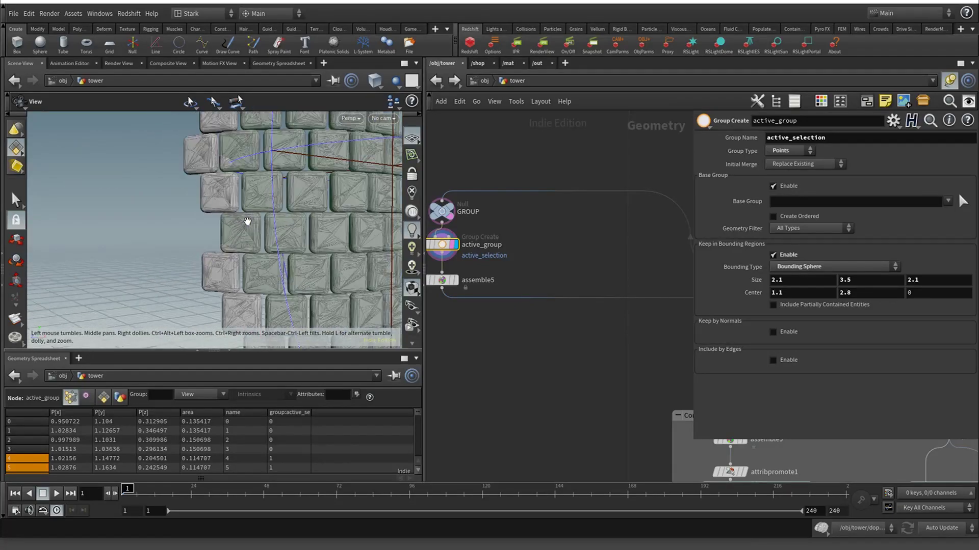
scroll(247, 221, "down", 5)
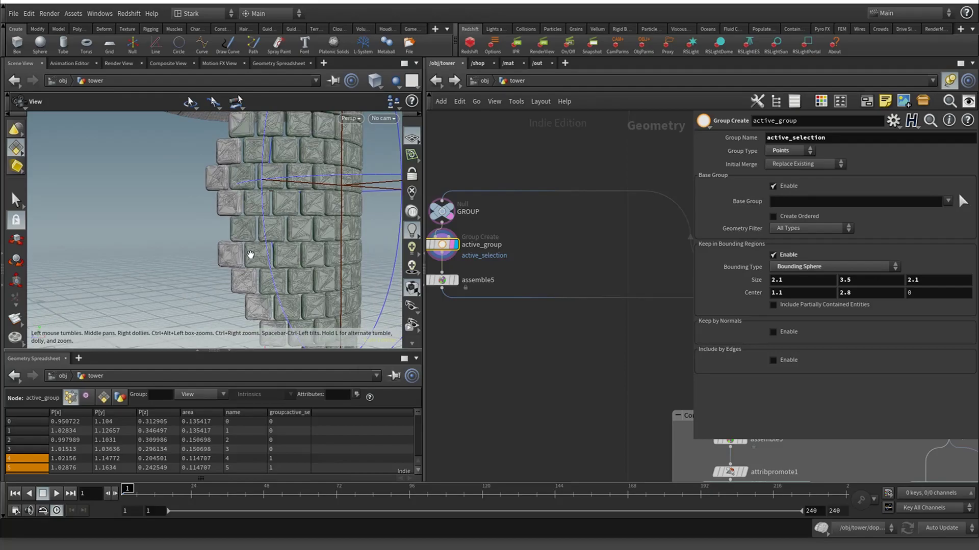
mouse_move(237, 146)
left_mouse_down()
mouse_move(234, 157)
mouse_move(241, 152)
left_mouse_up()
Display the split1 node and template active_group over it to compare the whole and fractured bricks
scroll(545, 271, "down", 4)
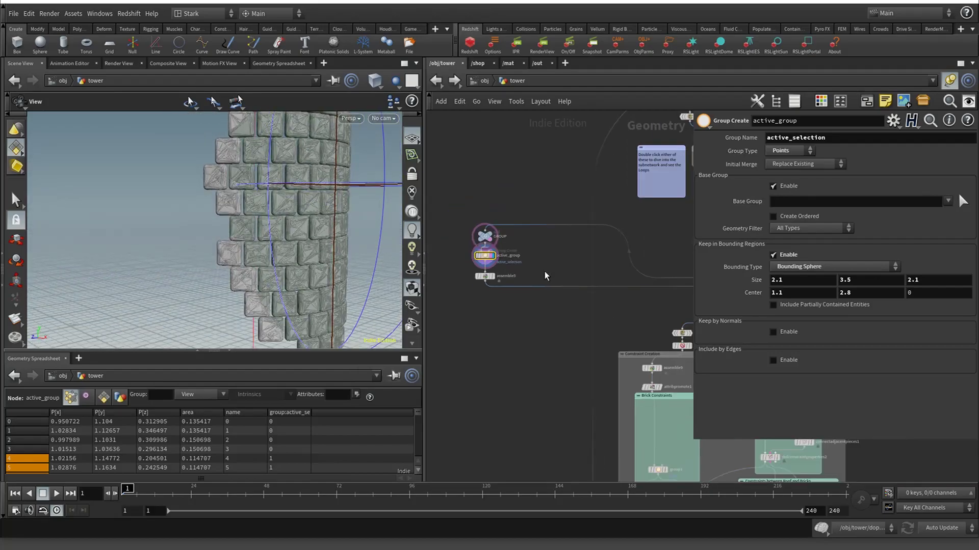
middle_click_drag(570, 254, 444, 229)
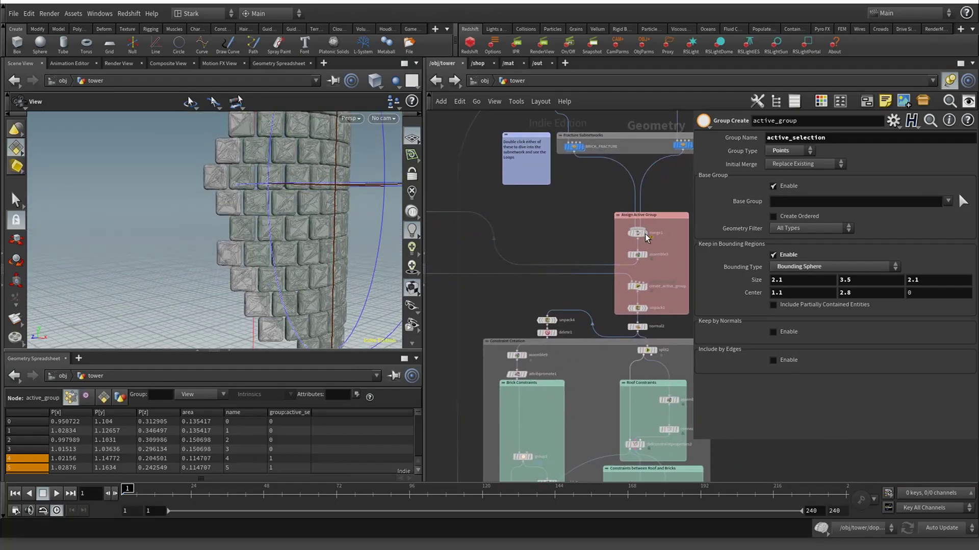
middle_click_drag(617, 222, 660, 369)
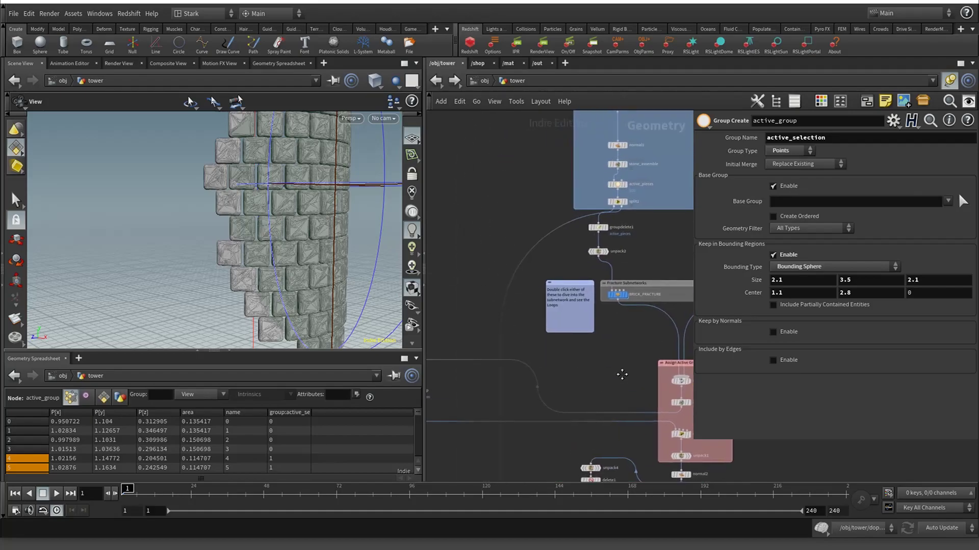
mouse_move(623, 201)
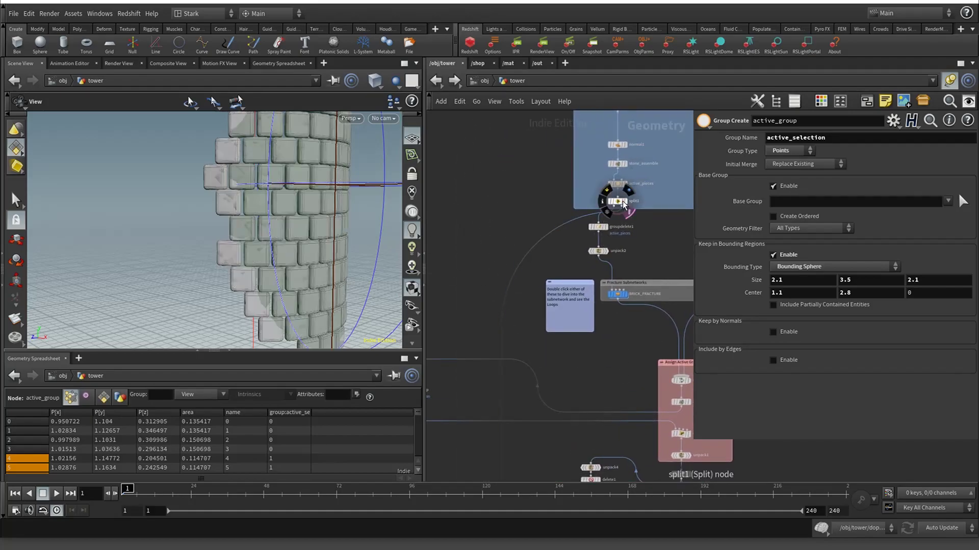
left_click(626, 202)
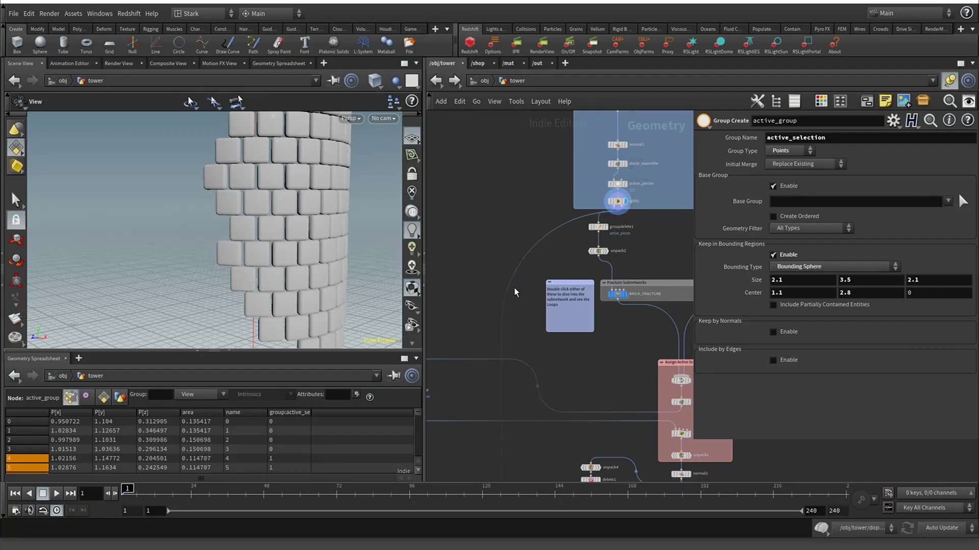
middle_click_drag(517, 283, 610, 176)
left_click(521, 259)
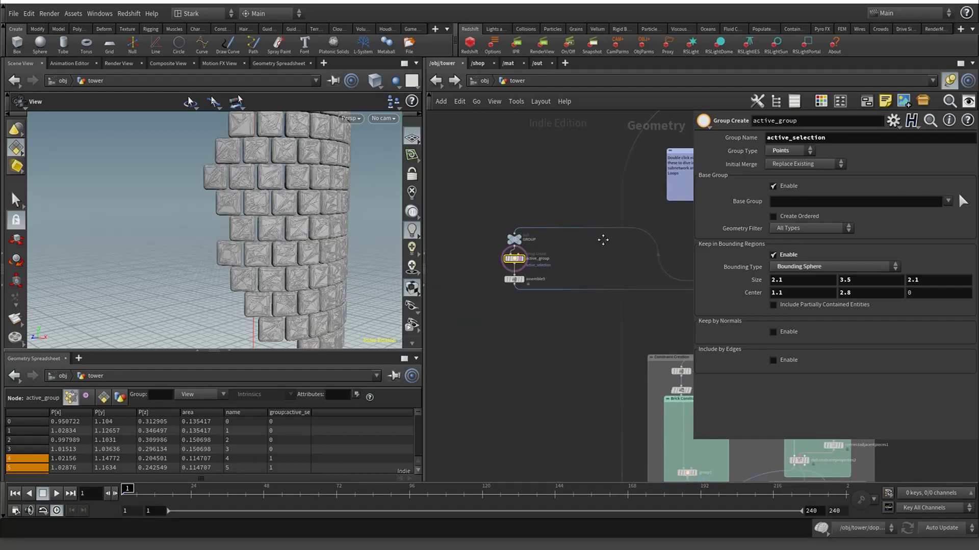
Examine the split1 bricks and roof from several angles with the active_group overlay
middle_click_drag(605, 237, 469, 400)
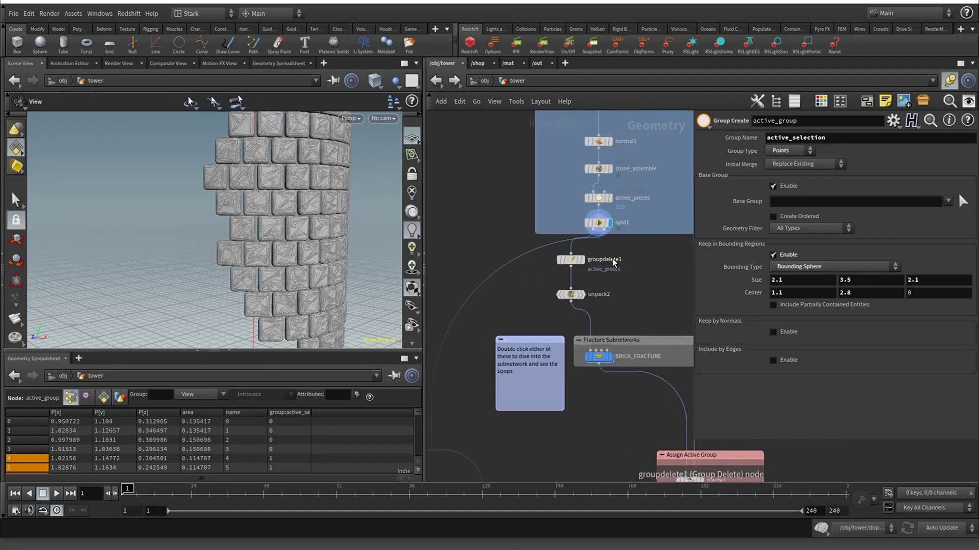
scroll(530, 308, "down", 2)
scroll(253, 259, "down", 4)
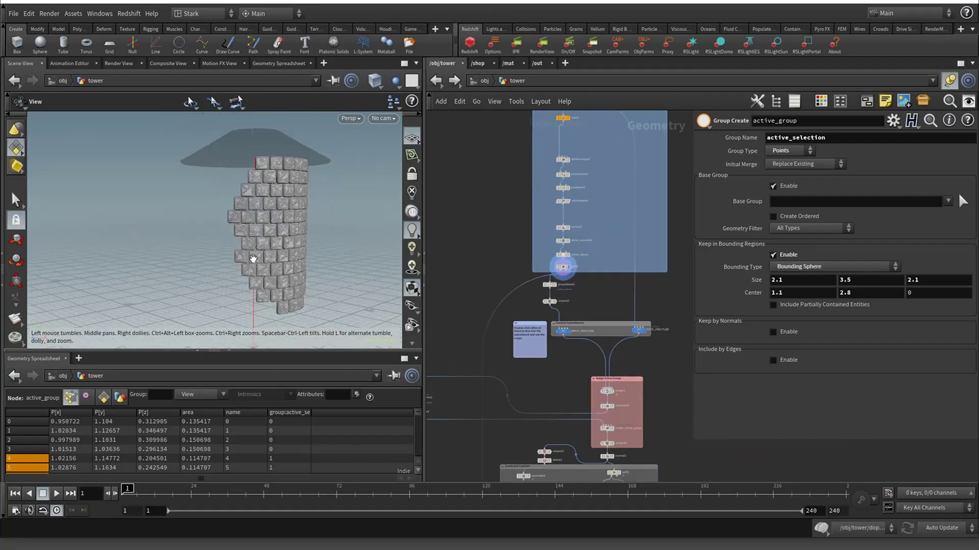
left_click_drag(327, 223, 270, 229)
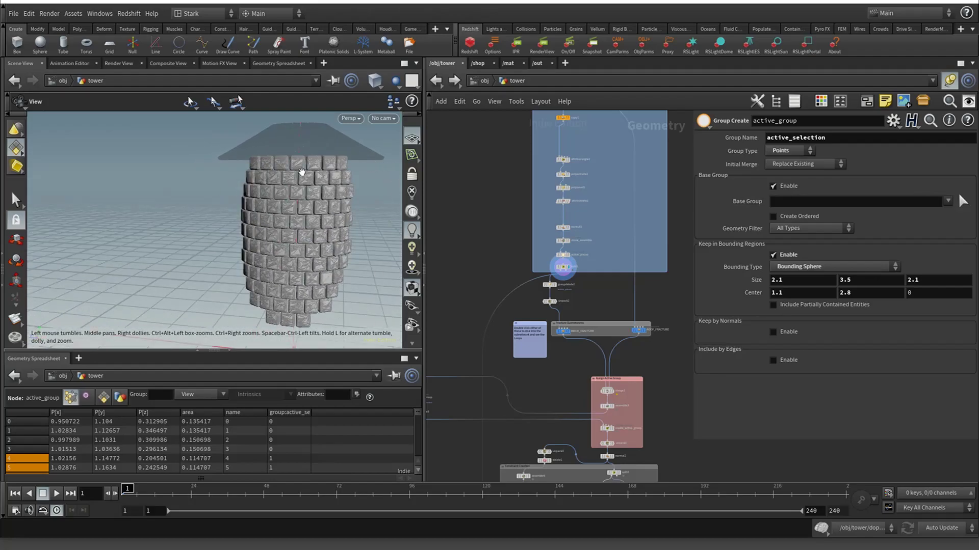
left_click_drag(310, 174, 306, 165)
left_click_drag(325, 199, 293, 200)
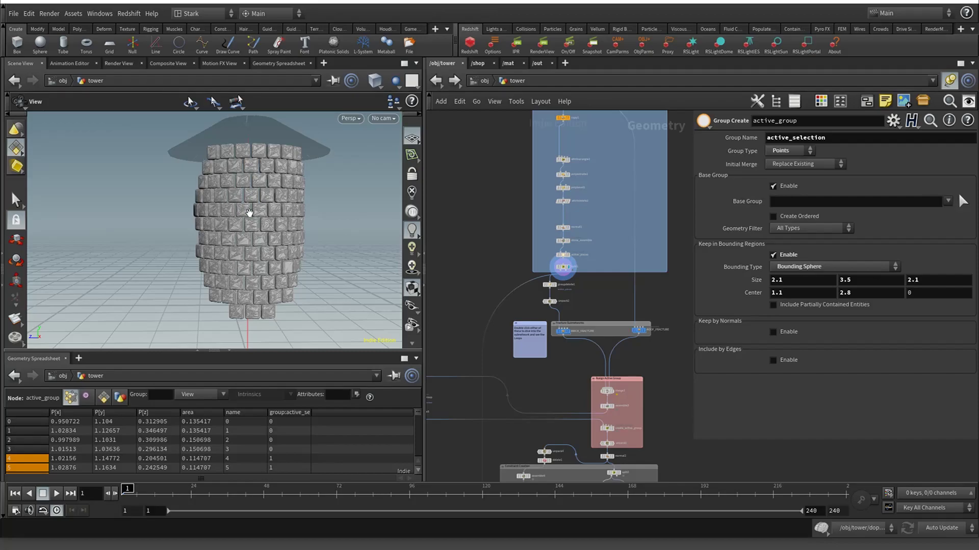
left_click_drag(266, 210, 208, 151)
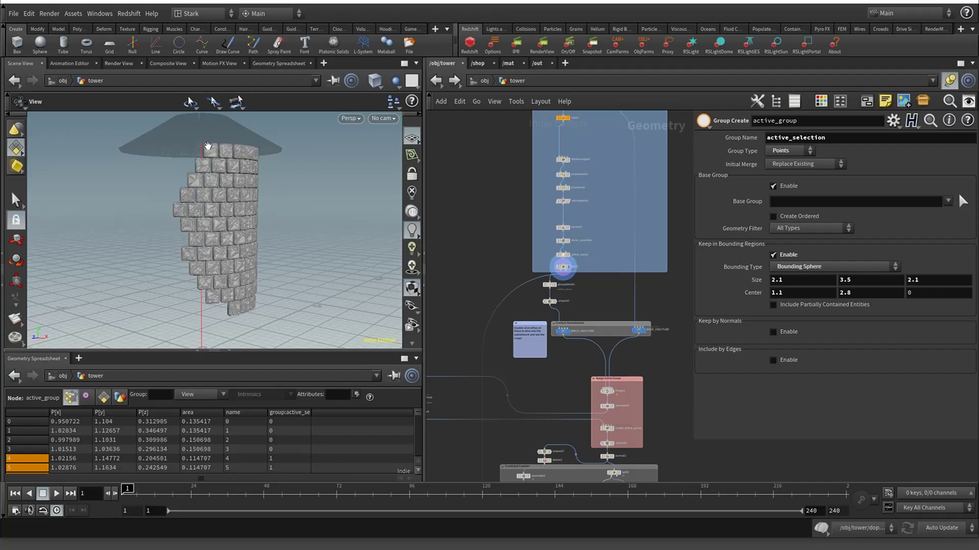
Display the active_group node again and inspect which bricks and roof pieces fall within its bounding sphere
middle_click_drag(469, 281, 594, 242)
scroll(574, 396, "up", 5)
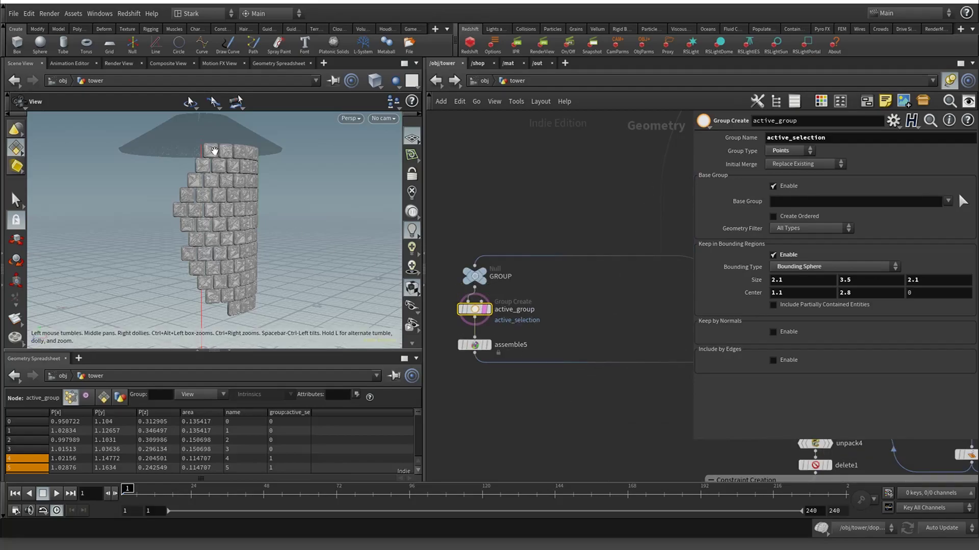
left_click(489, 313)
left_click_drag(219, 214, 282, 212)
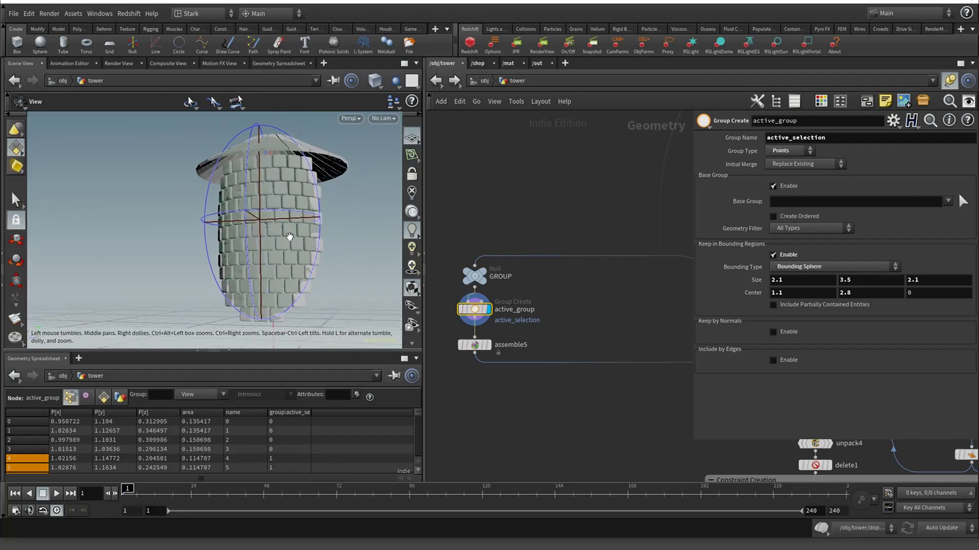
left_click_drag(274, 208, 249, 237)
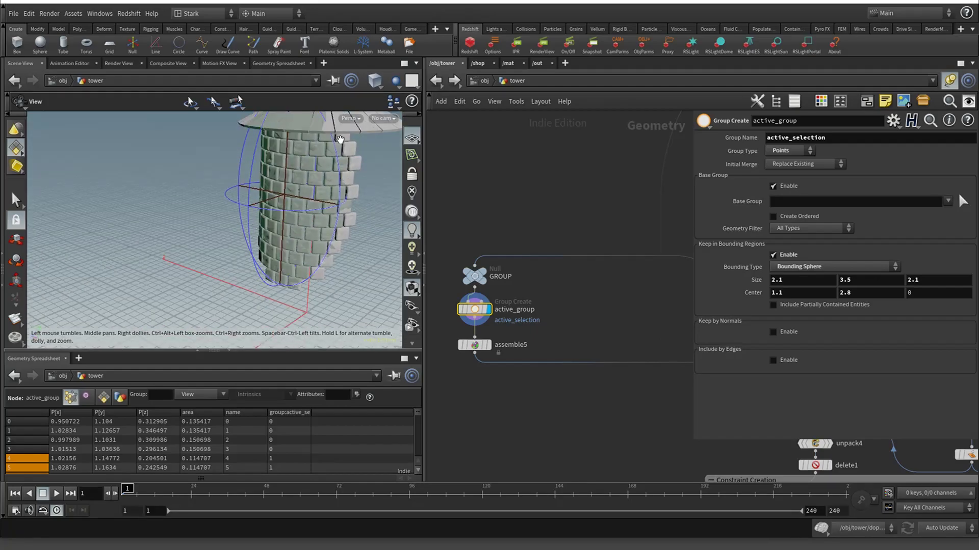
left_click_drag(240, 281, 317, 265)
left_click_drag(192, 149, 173, 184)
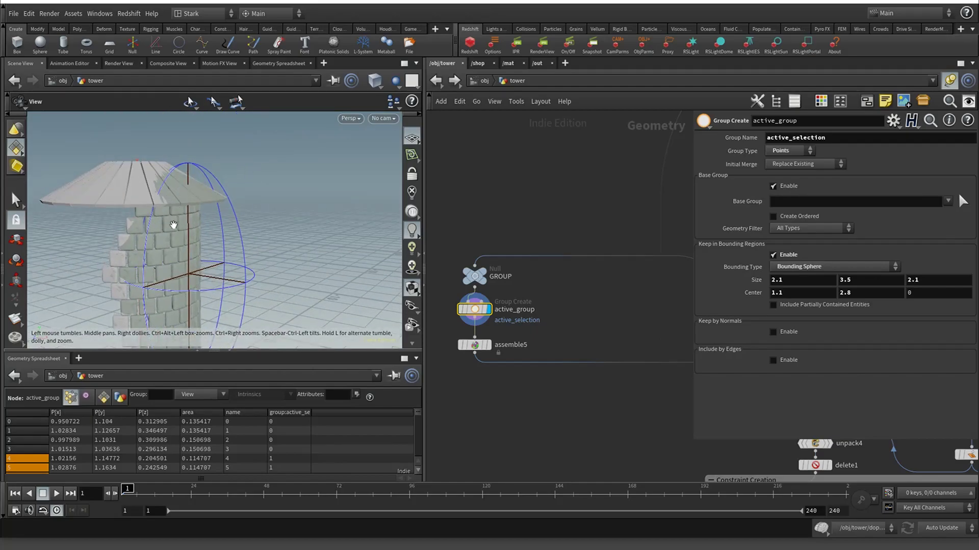
left_click_drag(175, 218, 200, 177)
left_click_drag(225, 299, 232, 255)
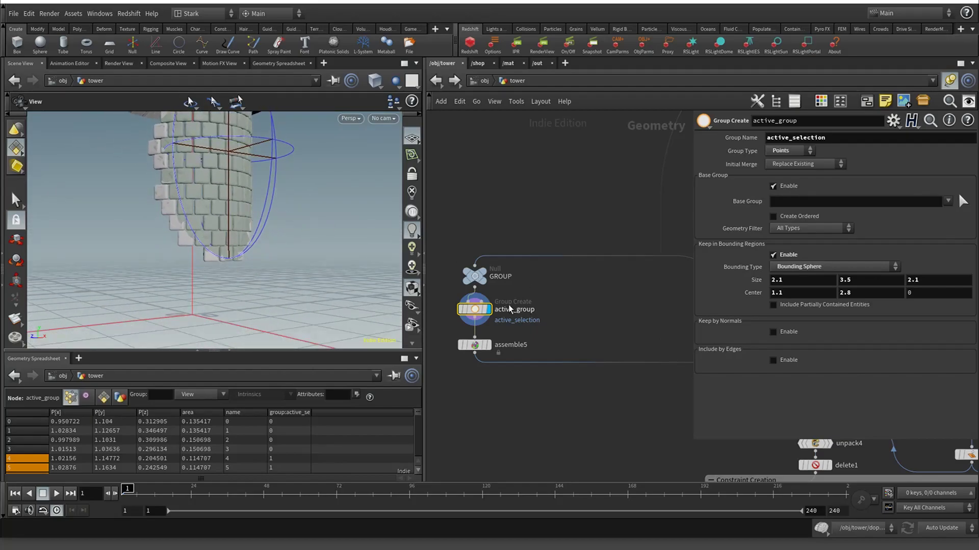
Add a Delete node beside active_group, feed it from active_group's output, and display it
key("Tab")
type("d")
key("Return")
left_click(577, 325)
left_click_drag(479, 321, 577, 315)
left_click(587, 325)
left_click(592, 326)
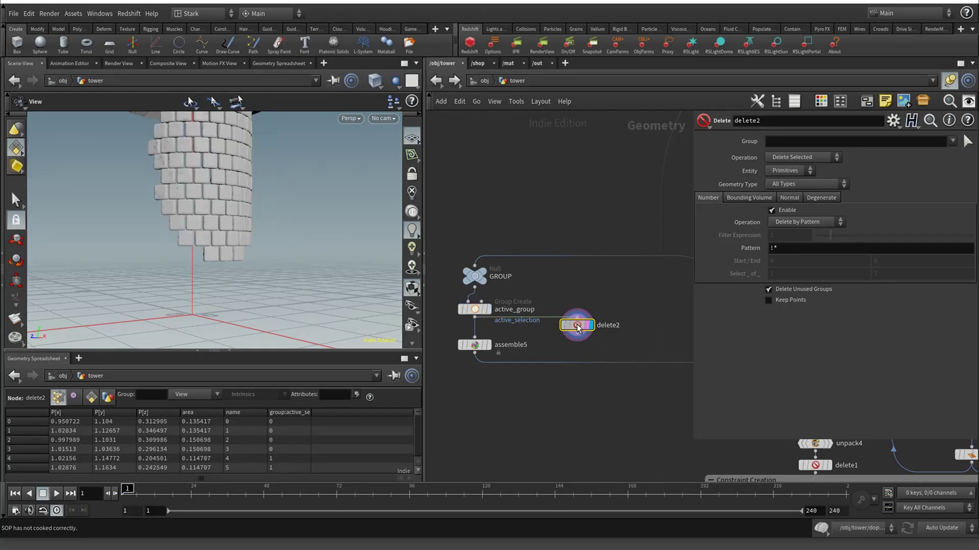
Set the Delete node's group to the active group to inspect the leftover pieces, and remove the node
left_click(953, 142)
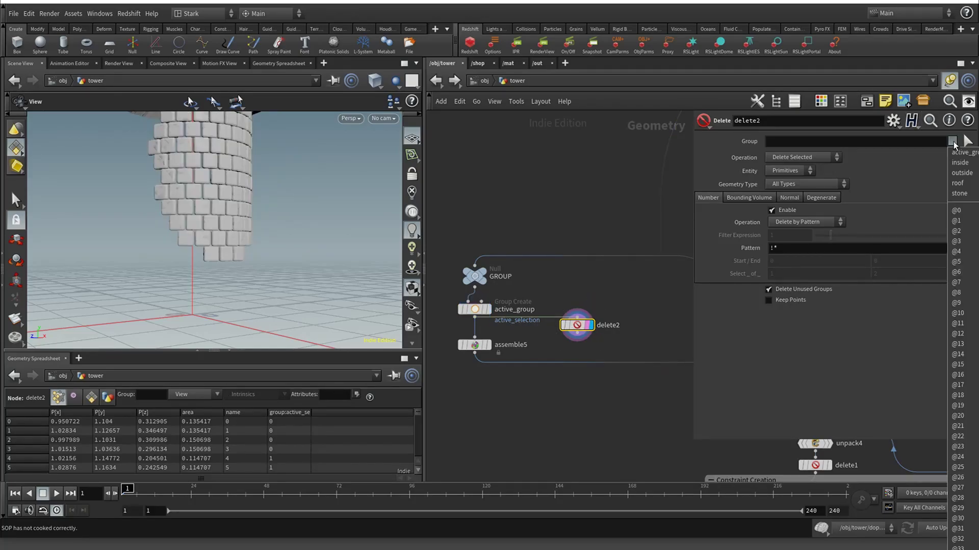
left_click(961, 153)
left_click_drag(306, 198, 281, 208)
middle_click_drag(209, 163, 232, 283)
scroll(210, 209, "up", 6)
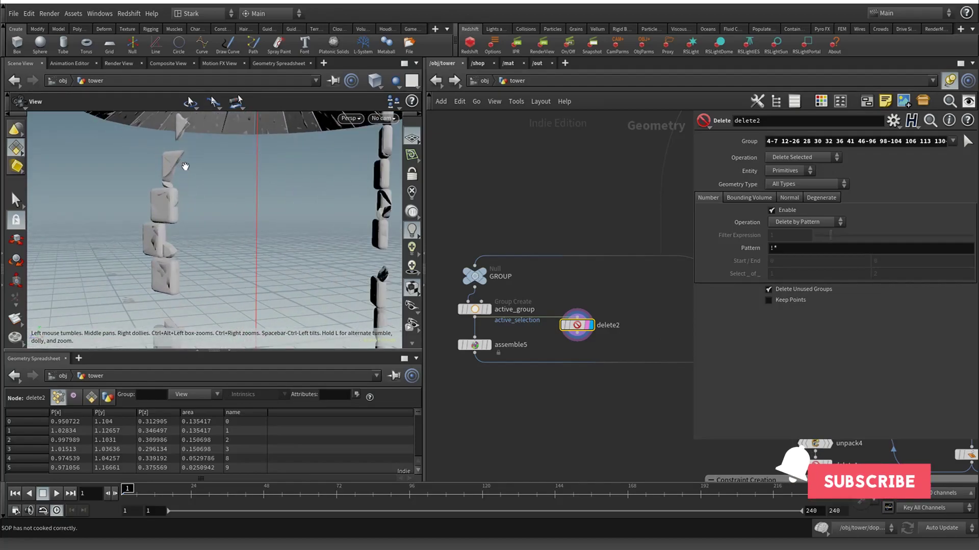
mouse_move(184, 166)
middle_mouse_down()
mouse_move(238, 192)
mouse_move(236, 138)
middle_mouse_up()
middle_click_drag(194, 258, 181, 152)
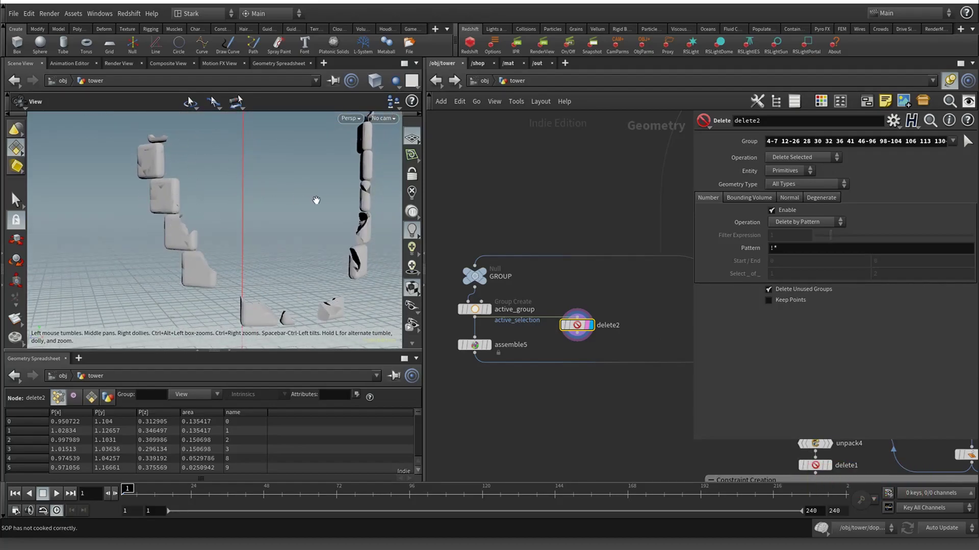
scroll(337, 201, "down", 7)
middle_click_drag(335, 201, 311, 264)
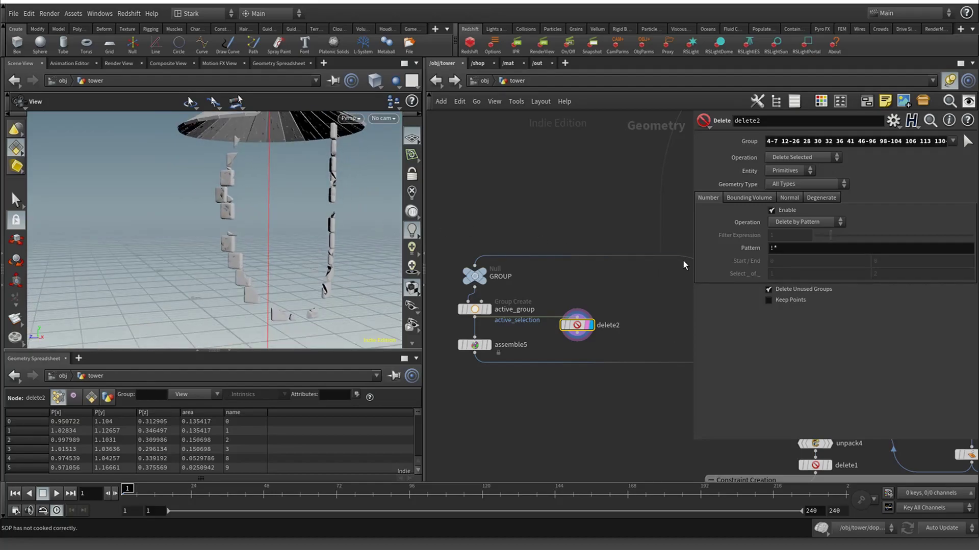
middle_click_drag(317, 196, 297, 267)
left_click_drag(290, 188, 334, 203)
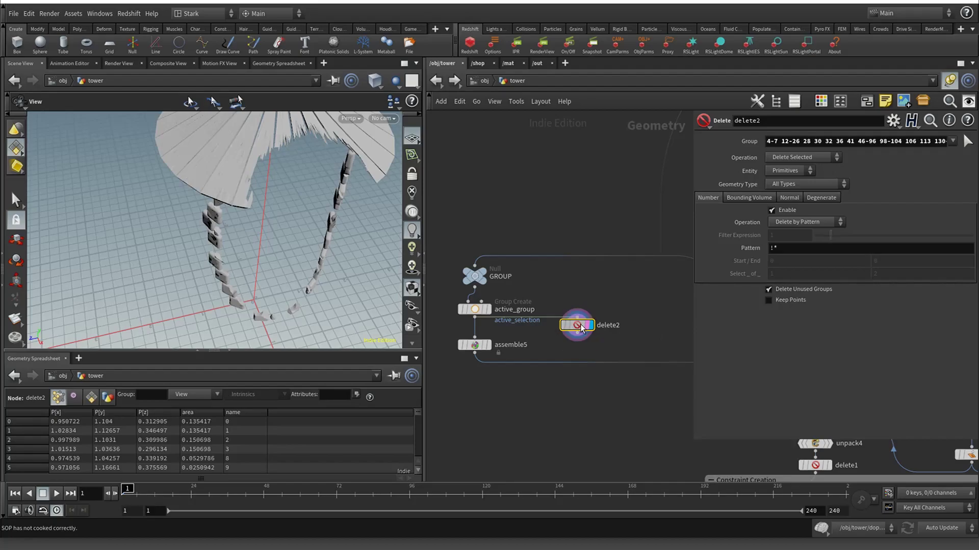
key("Delete")
Display the assemble5 node below active_group and show its parameters
middle_click_drag(539, 303, 547, 222)
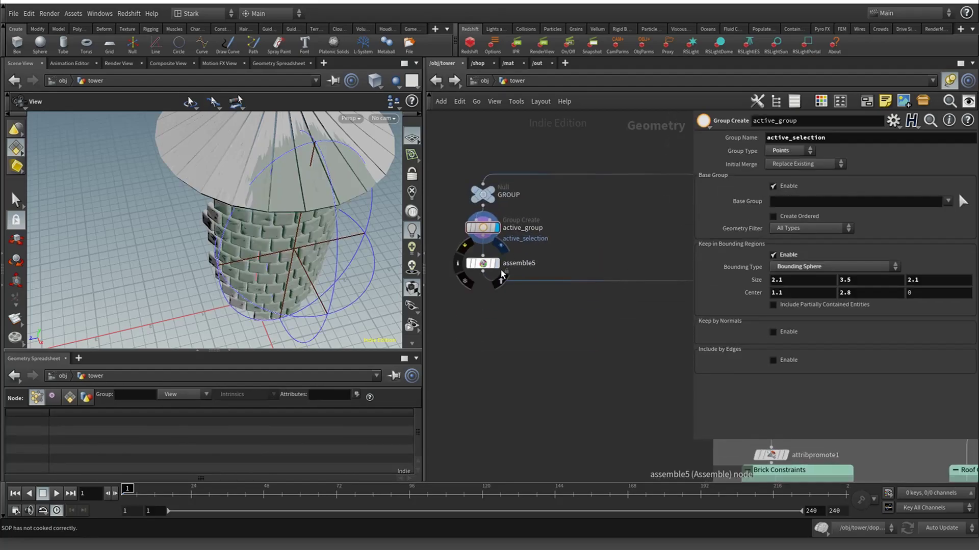
left_click(501, 269)
left_click(498, 264)
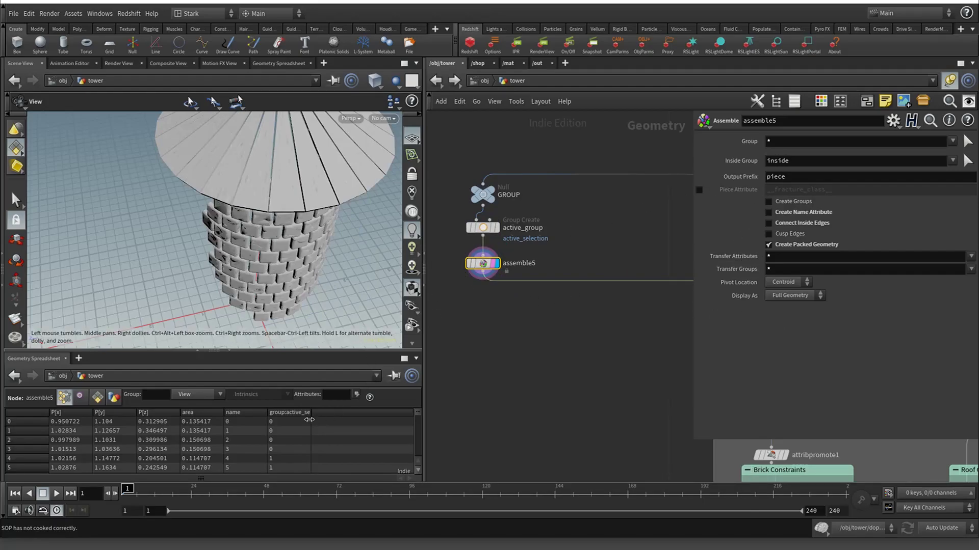
Open the parameters of the create_active_group wrangle in the Assign Active Group box to review its group and expression
middle_click_drag(597, 375, 448, 302)
middle_click_drag(620, 295, 529, 290)
middle_click_drag(653, 277, 526, 279)
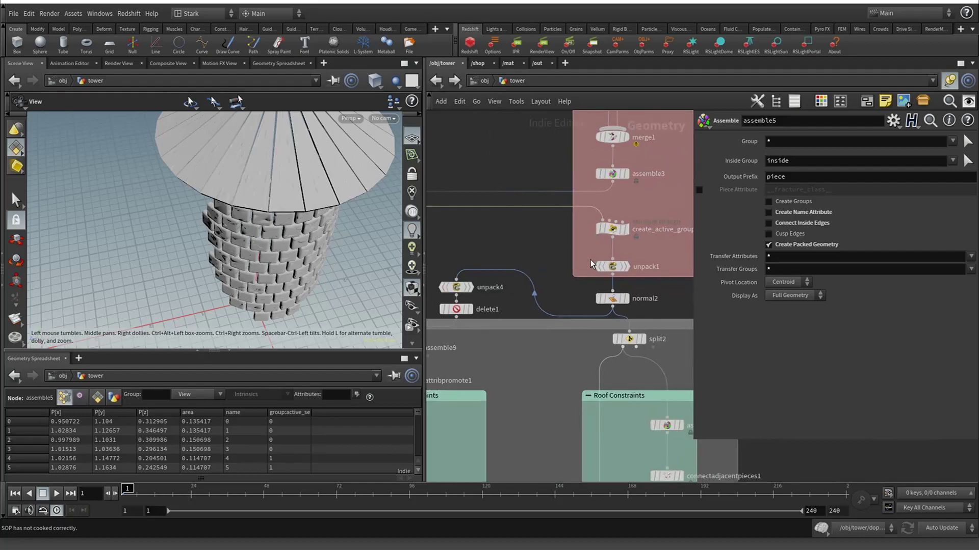
middle_click_drag(590, 256, 544, 261)
left_click(568, 233)
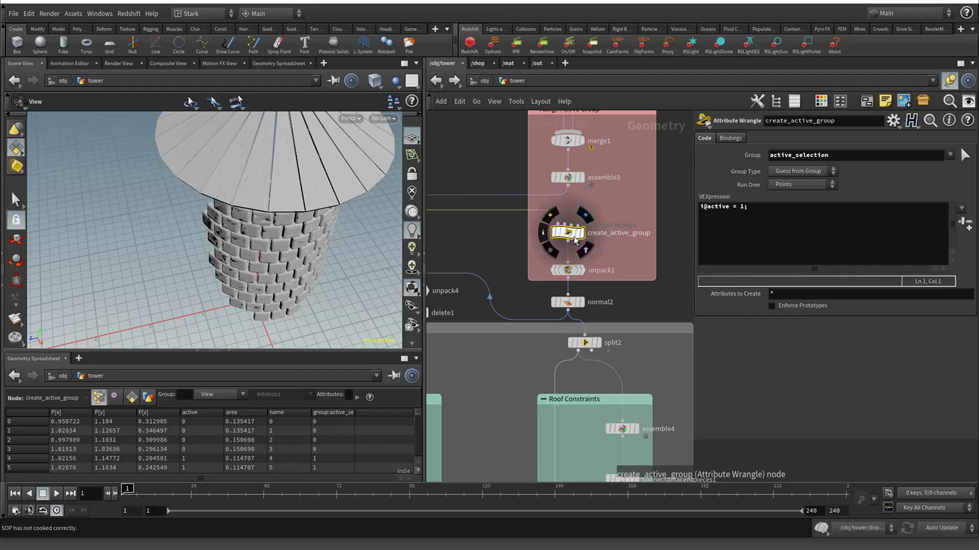
Go back to the assemble5 node below active_group and review its parameters
middle_click_drag(472, 200, 657, 185)
middle_click_drag(560, 193, 659, 185)
mouse_move(449, 197)
middle_mouse_down()
mouse_move(561, 192)
mouse_move(596, 226)
middle_mouse_up()
left_click(507, 200)
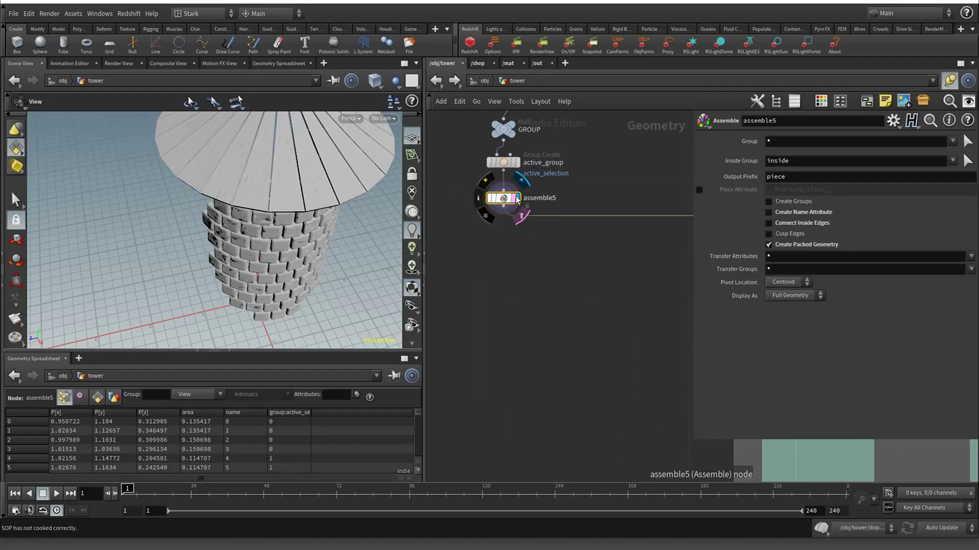
Return to create_active_group and display the unpack1 node below it
middle_click_drag(620, 212, 234, 234)
middle_click_drag(580, 232, 553, 196)
left_click(582, 226)
middle_click_drag(584, 267, 591, 197)
left_click(591, 195)
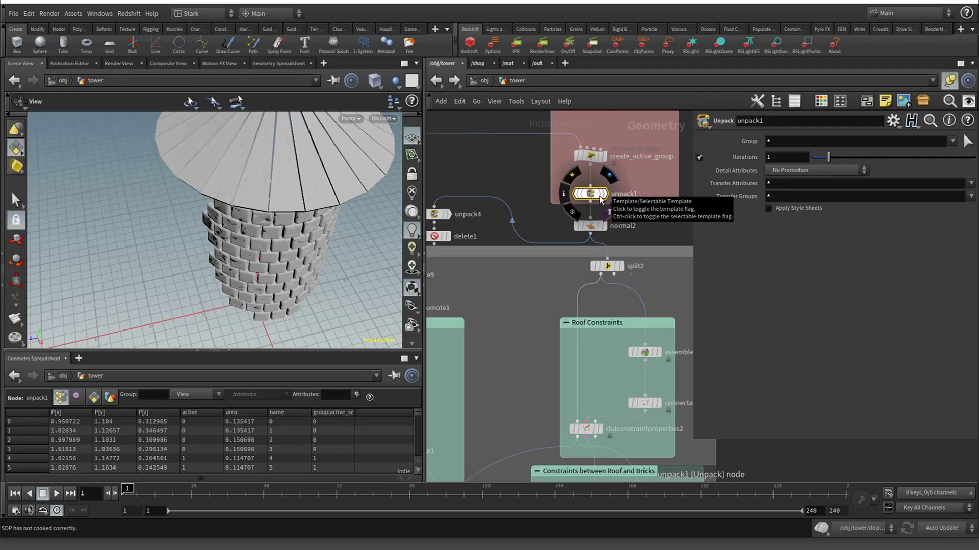
left_click(601, 195)
left_click(605, 195)
Compare the parameters and point attributes of assemble3 and assemble5, alternating between the two nodes
middle_click_drag(545, 187, 681, 211)
scroll(561, 199, "down", 3)
middle_click_drag(556, 198, 546, 311)
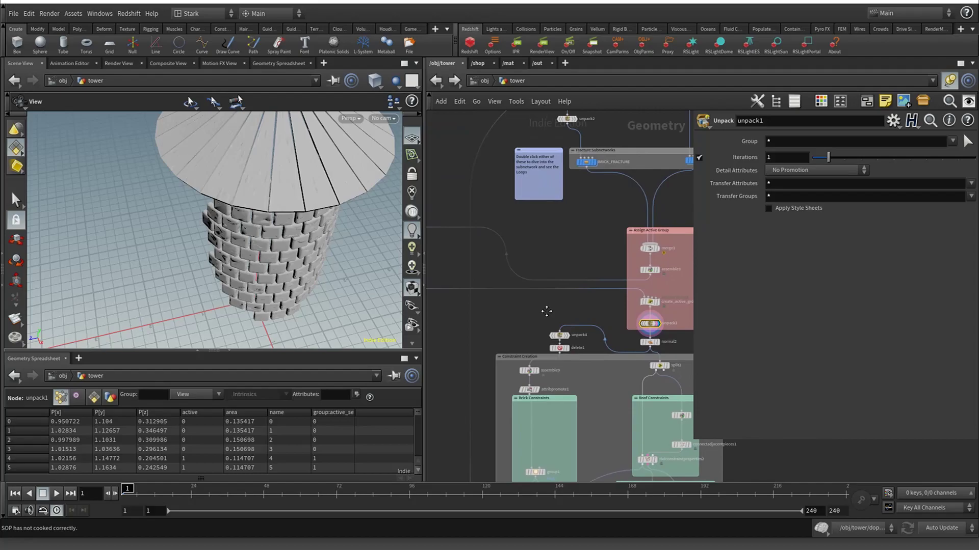
left_click(650, 269)
middle_click_drag(524, 227, 680, 187)
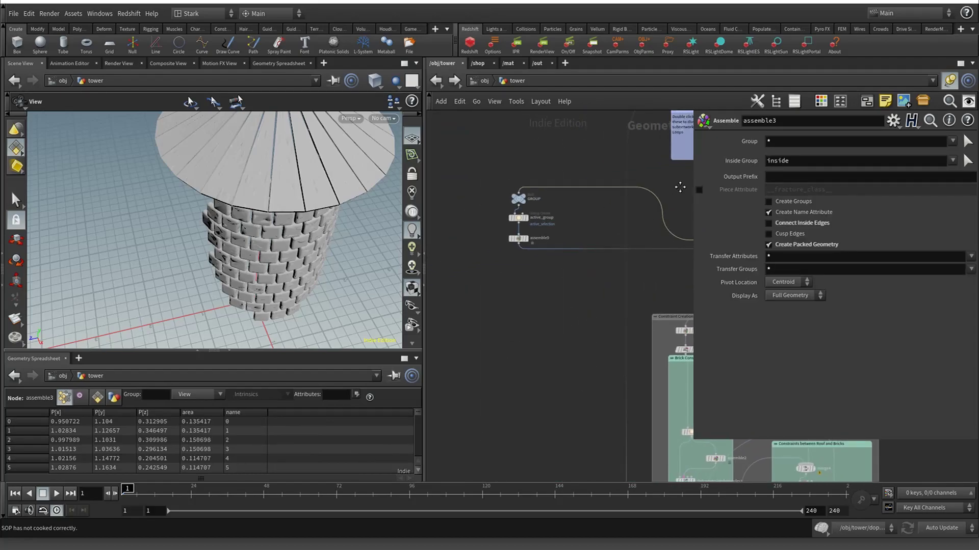
left_click(518, 239)
middle_click_drag(603, 267, 450, 271)
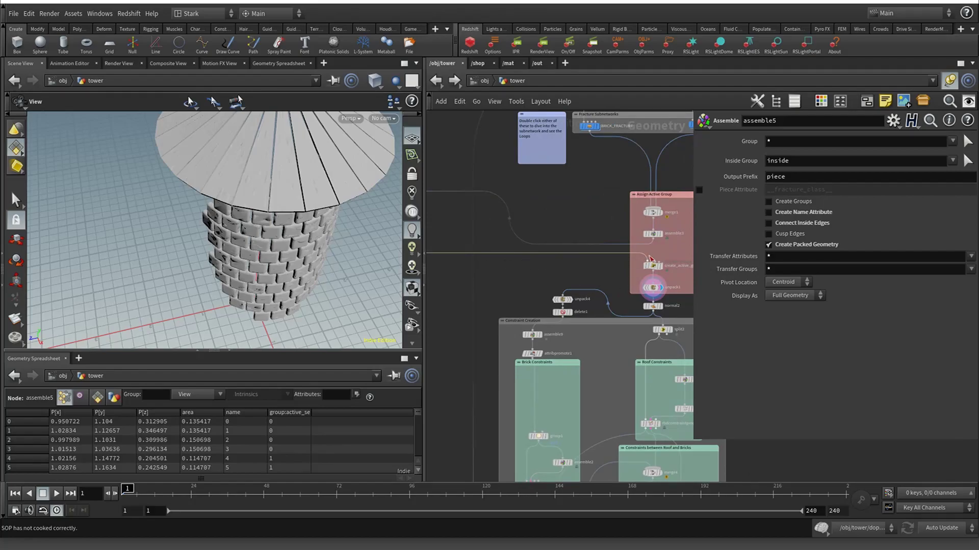
left_click(653, 235)
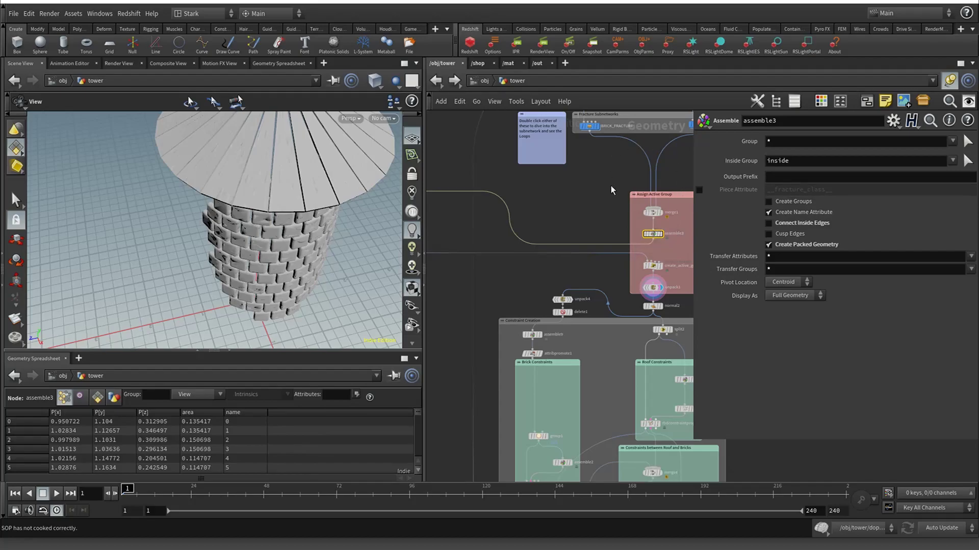
middle_click_drag(496, 208, 498, 207)
middle_click_drag(709, 230, 670, 236)
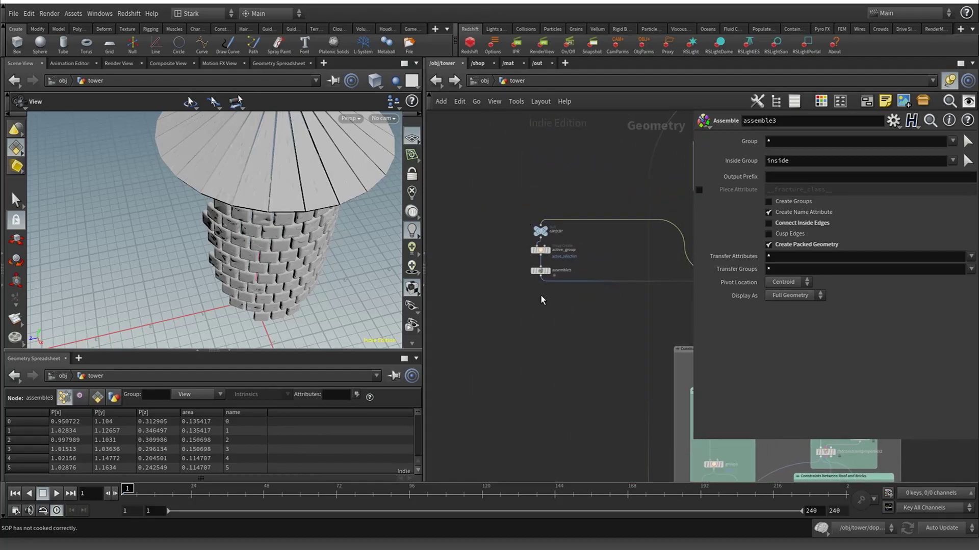
left_click(540, 271)
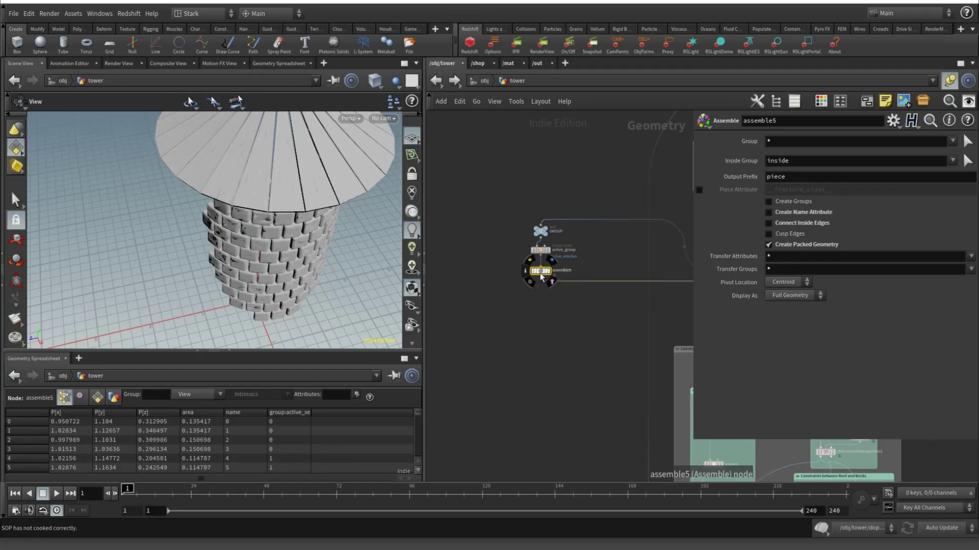
mouse_move(571, 303)
middle_mouse_down()
mouse_move(528, 317)
mouse_move(391, 311)
middle_mouse_up()
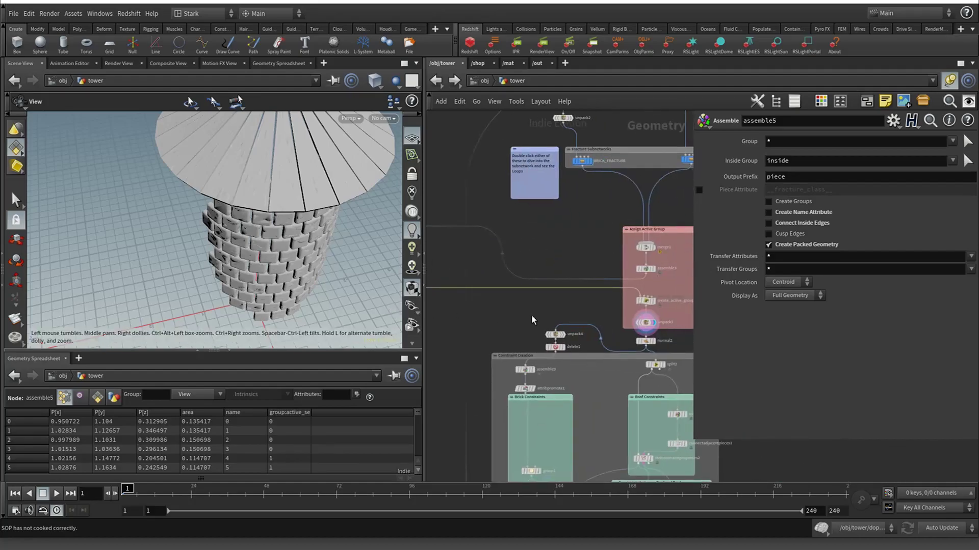
Review the create_active_group wrangle's expression and the parameters of unpack1 below it
middle_click_drag(606, 309, 493, 292)
scroll(548, 298, "up", 3)
left_click(525, 277)
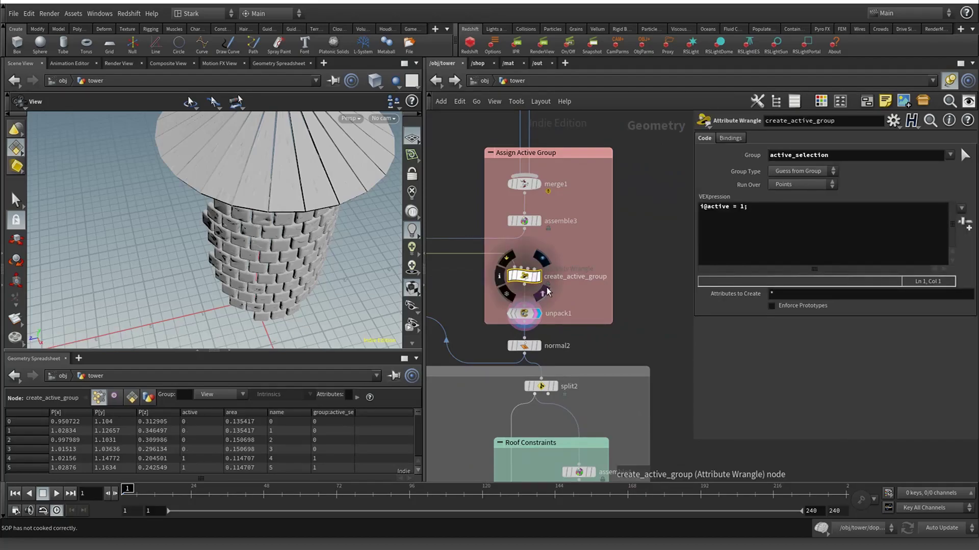
left_click(523, 315)
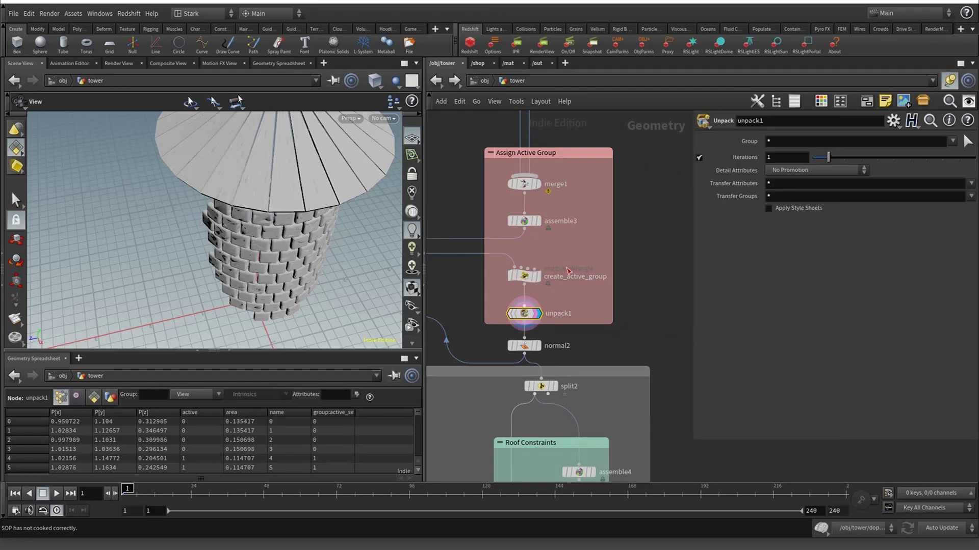
Display rbdconstraintproperties2 in the Roof Constraints box and inspect the glue constraints across the roof
middle_click_drag(567, 292, 637, 229)
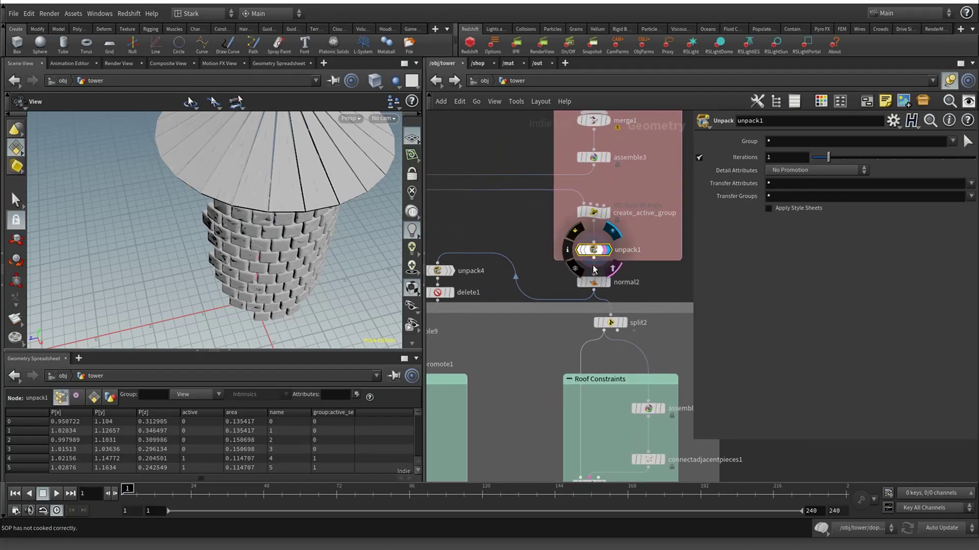
middle_click_drag(615, 306, 580, 205)
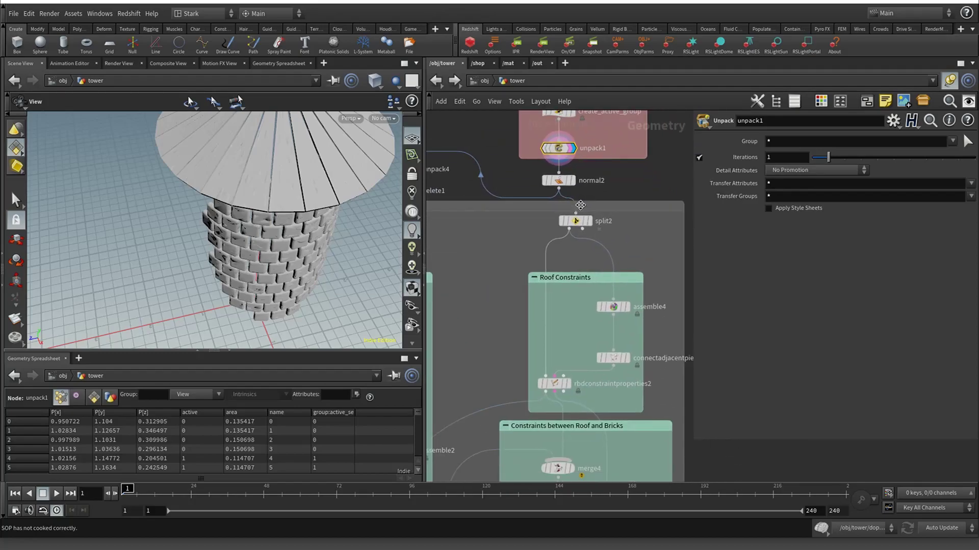
left_click(557, 390)
left_click(564, 387)
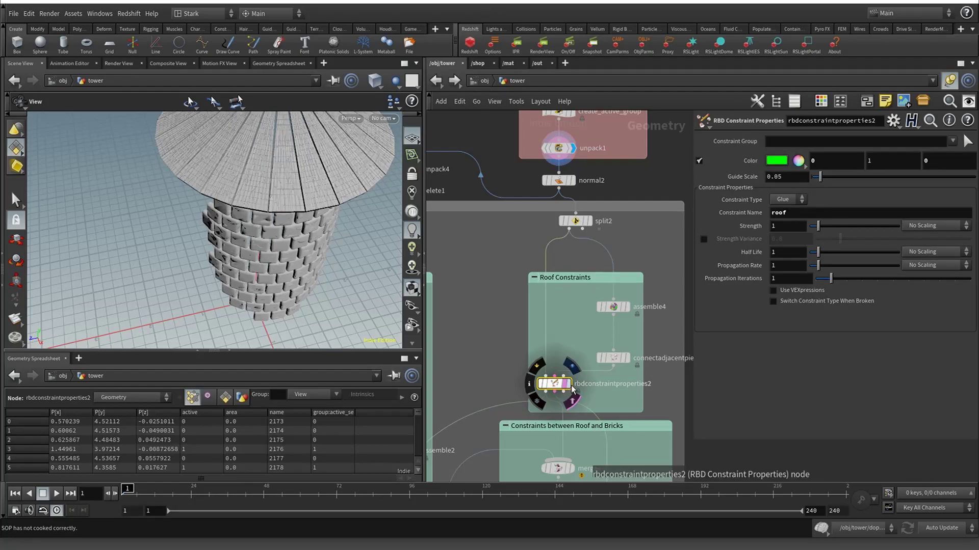
left_click(569, 387)
left_click_drag(262, 200, 291, 117)
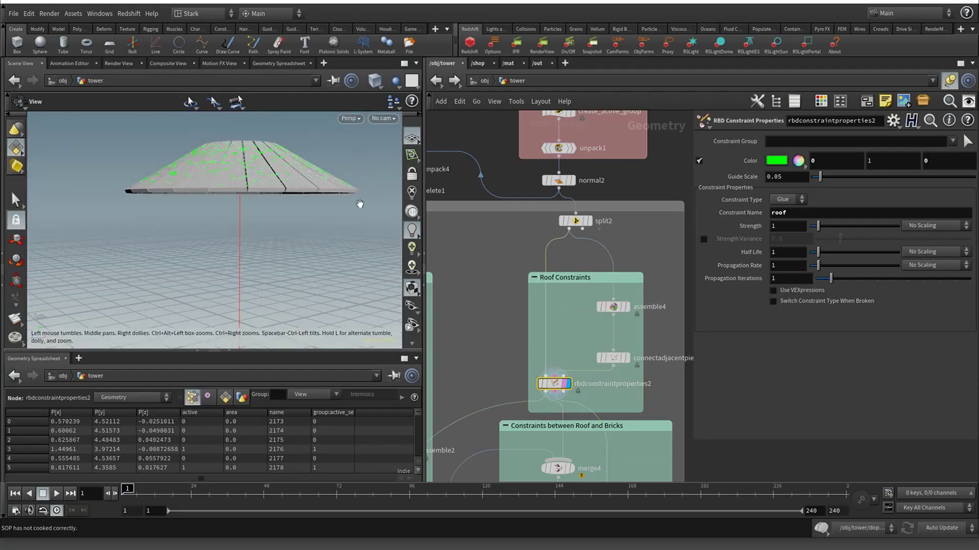
left_click_drag(297, 184, 308, 211)
middle_click_drag(249, 131, 264, 205)
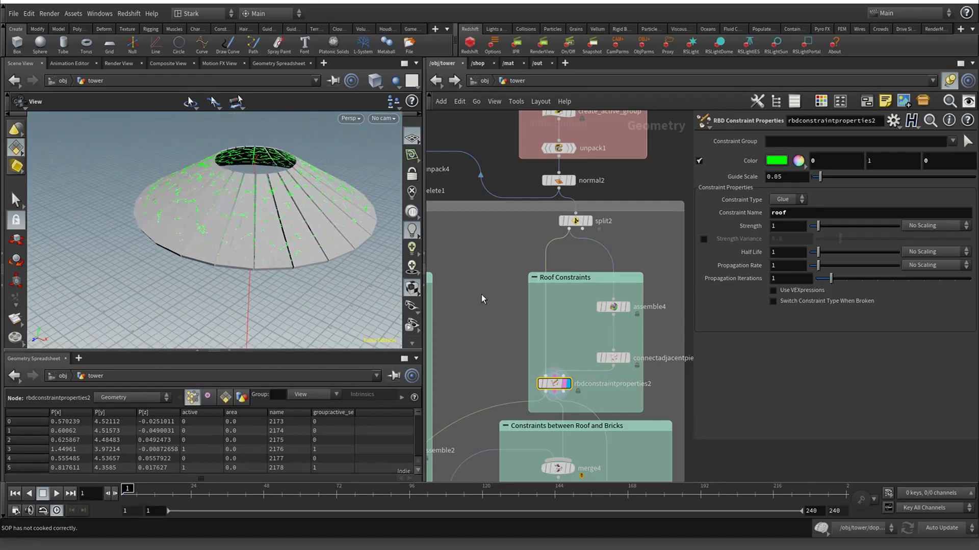
Display the unpack4 node above Constraint Creation and inspect the unpacked stone bricks in the tower
middle_click_drag(484, 299, 520, 323)
middle_click_drag(520, 264, 635, 291)
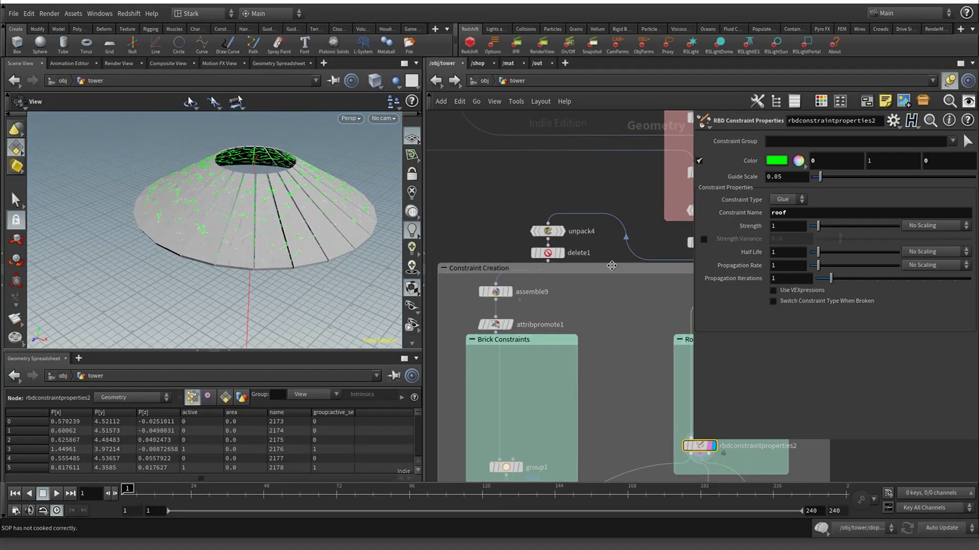
left_click(550, 231)
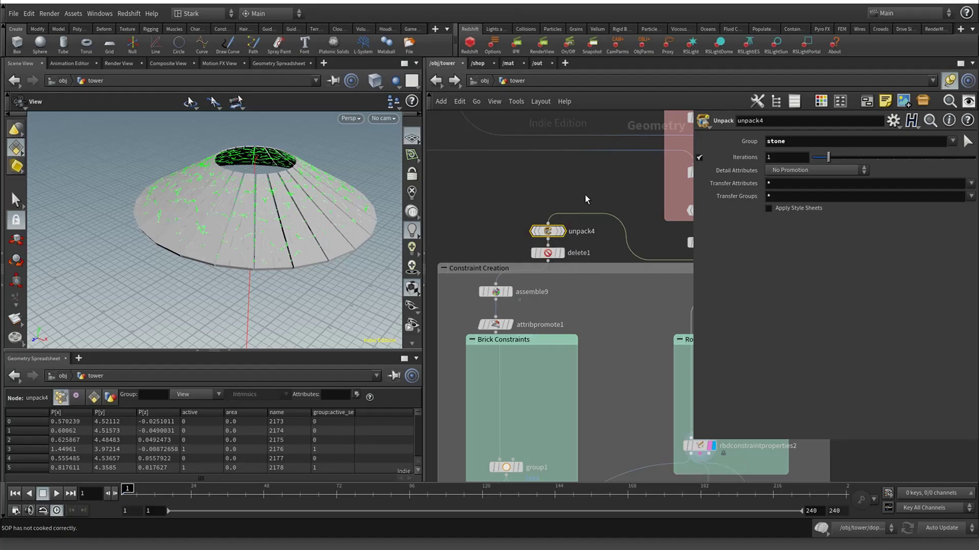
left_click(561, 232)
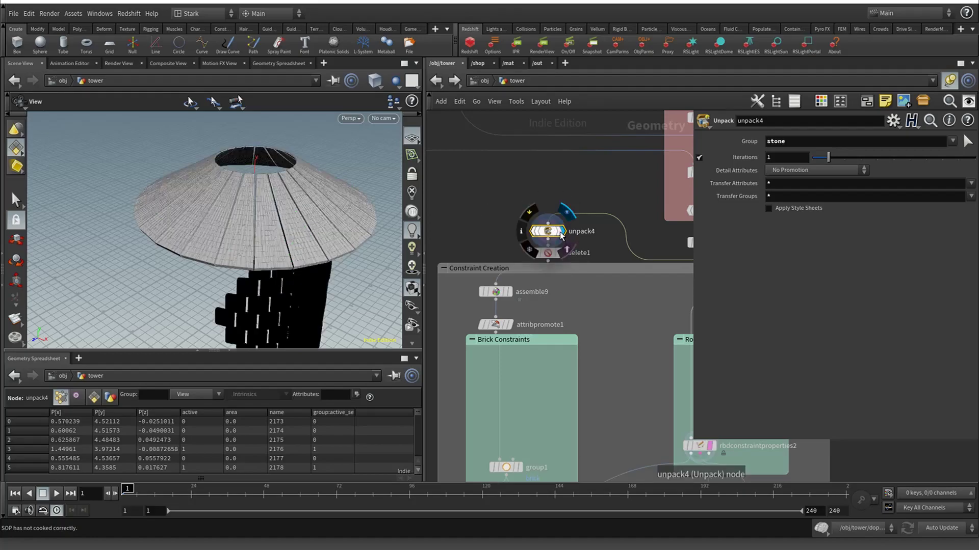
left_click_drag(337, 305, 352, 271)
middle_click_drag(351, 271, 311, 128)
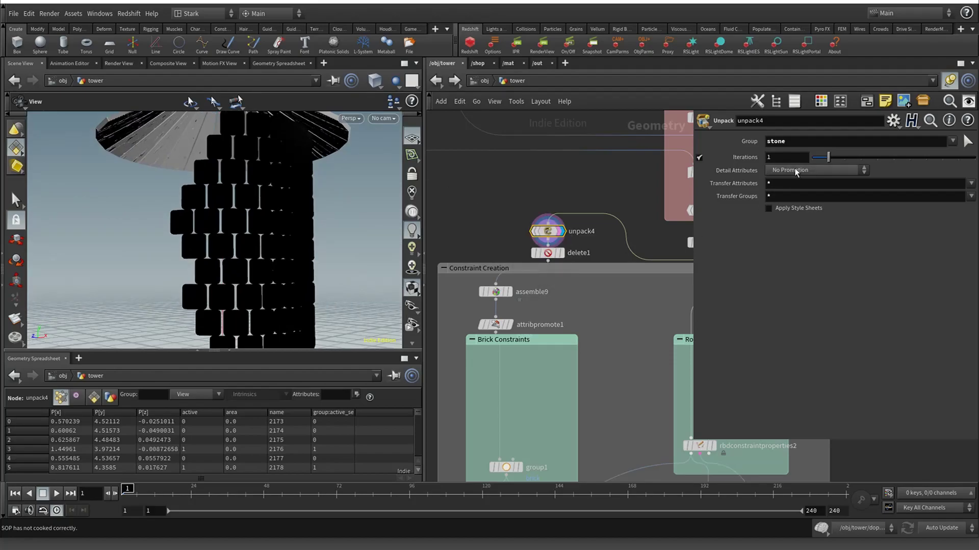
Display the delete1 node below unpack4 and inspect the isolated stone bricks
left_click(548, 253)
left_click(558, 253)
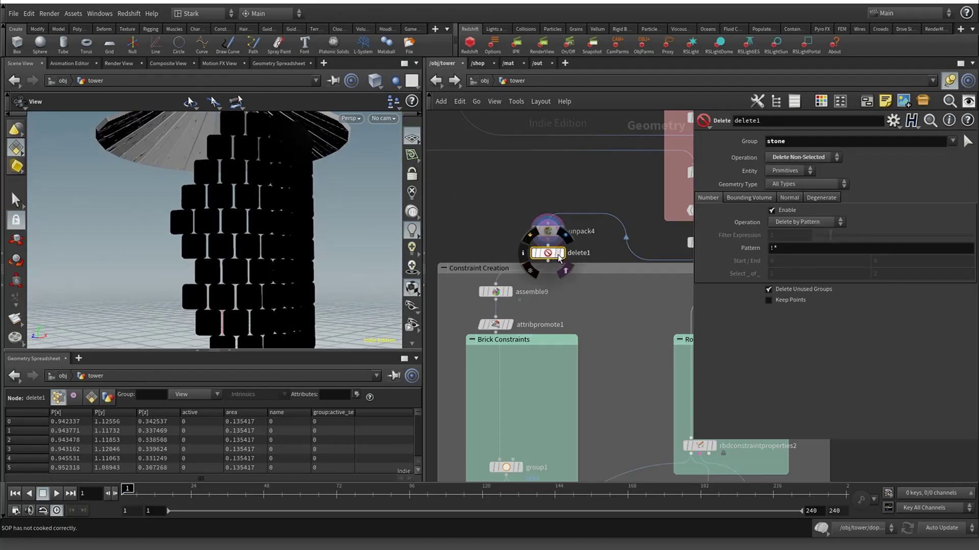
left_click(561, 253)
left_click_drag(365, 207, 306, 192)
Display the assemble9 node below delete1 and review its parameters
left_click(500, 295)
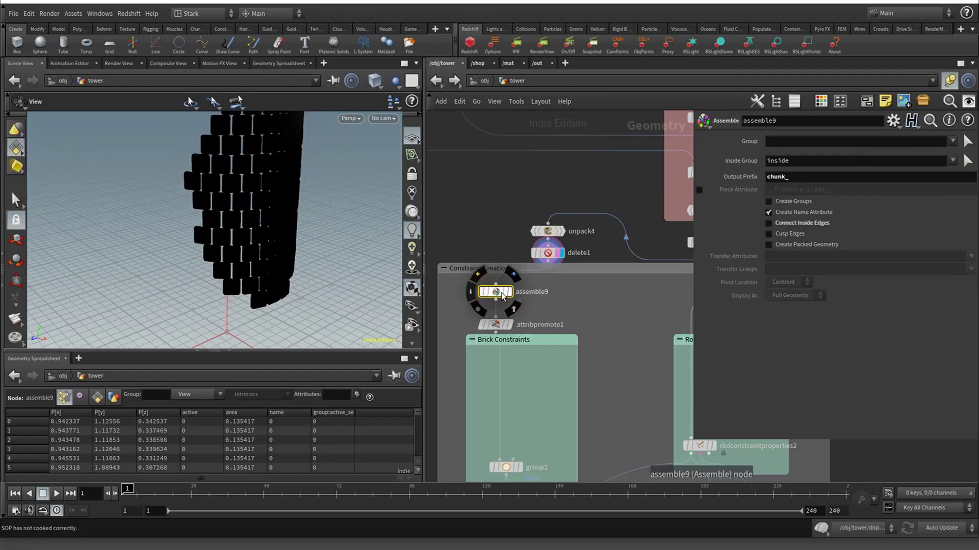
left_click(511, 293)
left_click(505, 294)
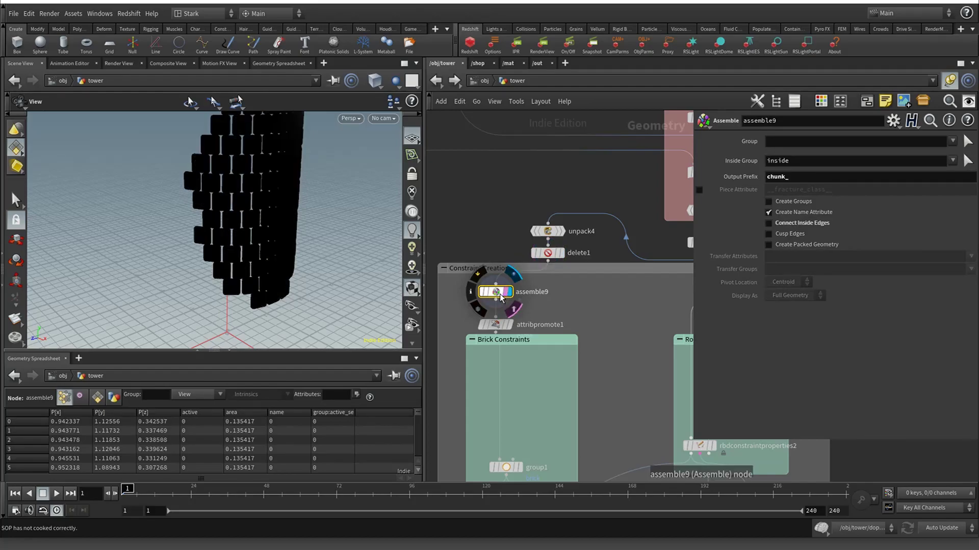
Compare assemble9's primitive attributes with its point attributes in the Geometry Spreadsheet, checking the name values
middle_click_drag(527, 322, 535, 221)
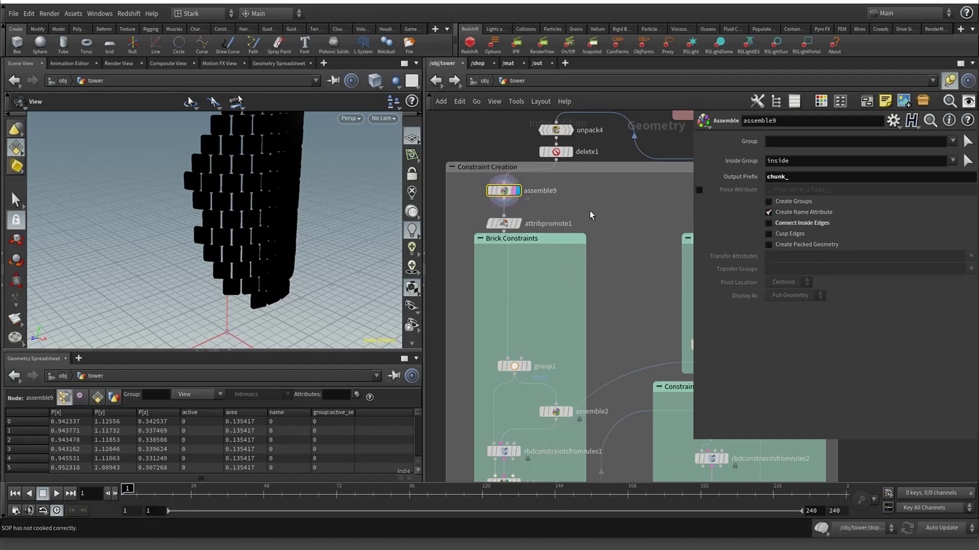
left_click(503, 223)
left_click(504, 195)
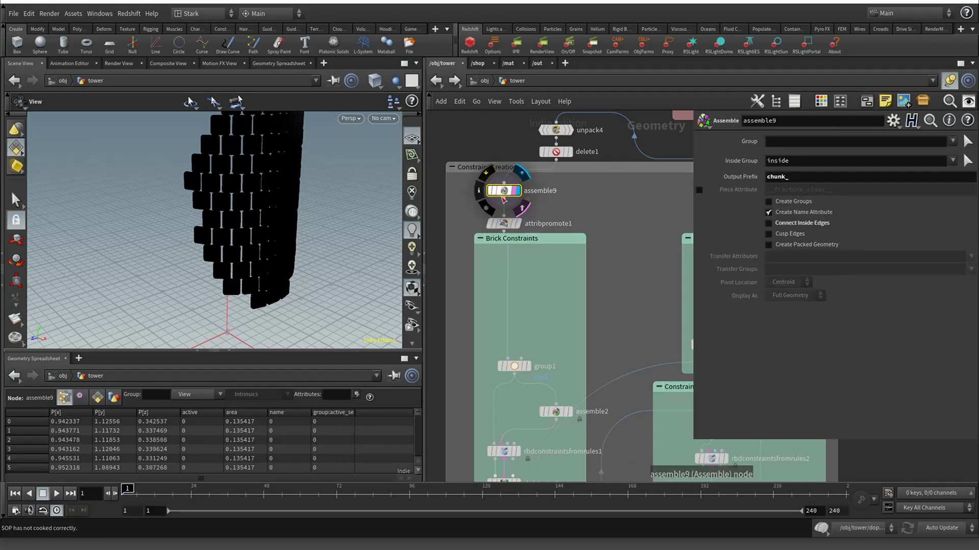
left_click(103, 398)
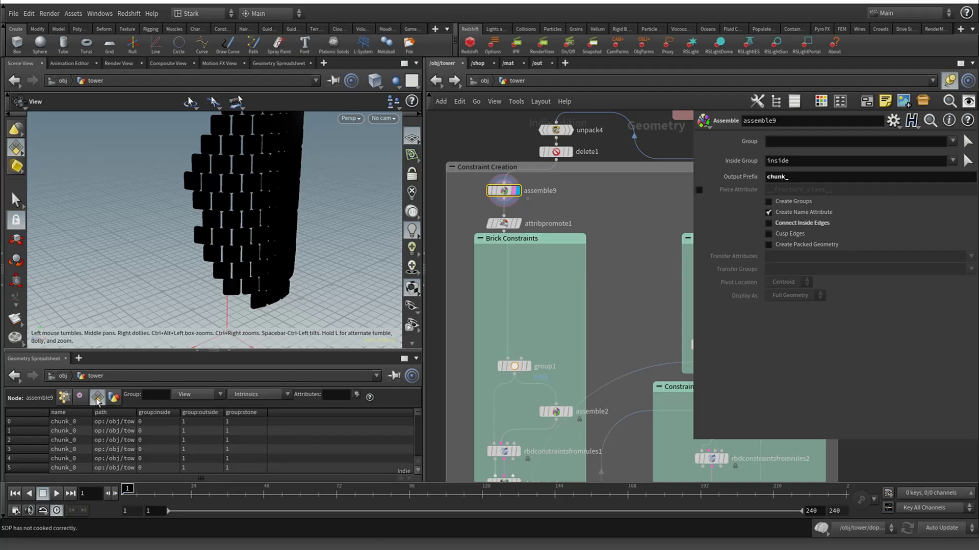
left_click(64, 398)
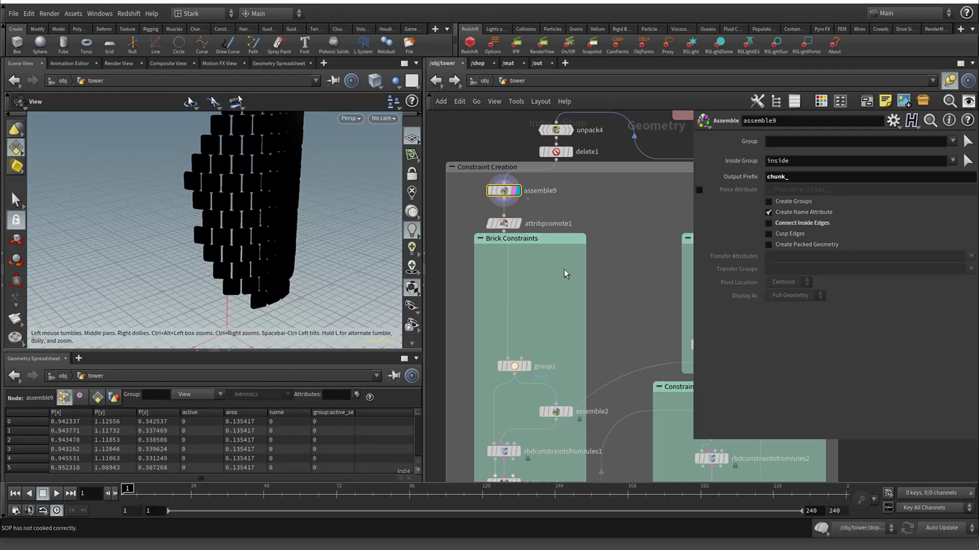
Display attribpromote1 and view the bricks in wireframe with their points shown
left_click(516, 227)
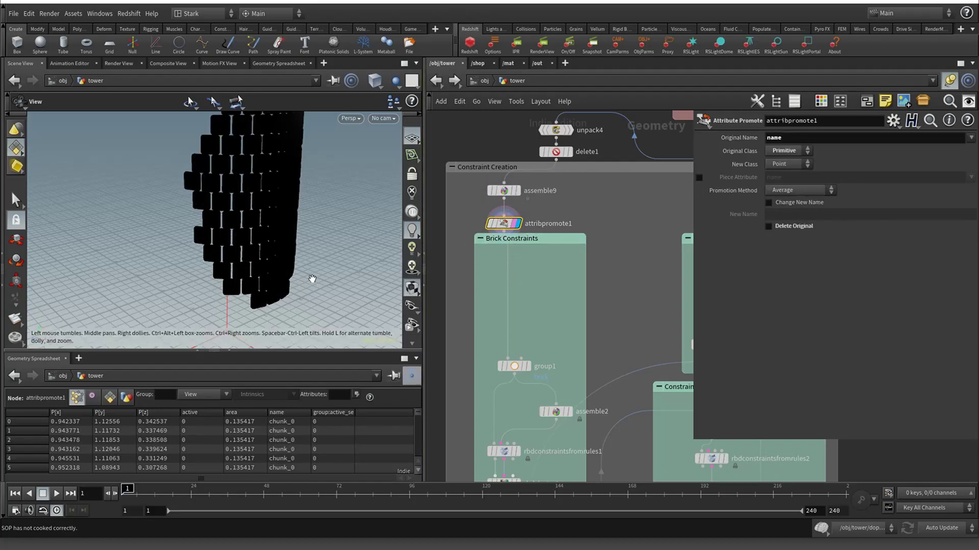
key("w")
scroll(413, 297, "down", 2)
left_click(412, 306)
left_click_drag(308, 248, 283, 248)
Select assemble9 again and examine the brick points up close alongside their name attribute
left_click(504, 192)
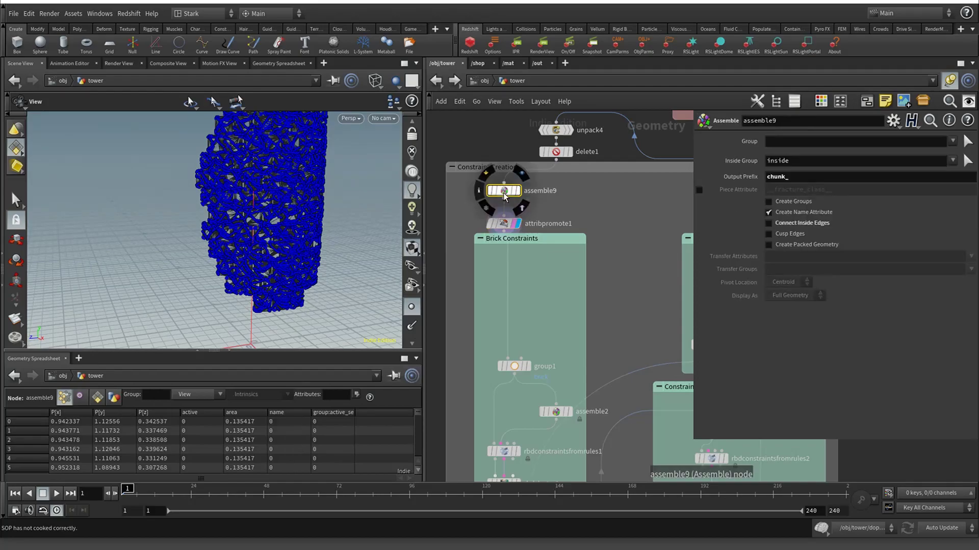
scroll(260, 252, "up", 5)
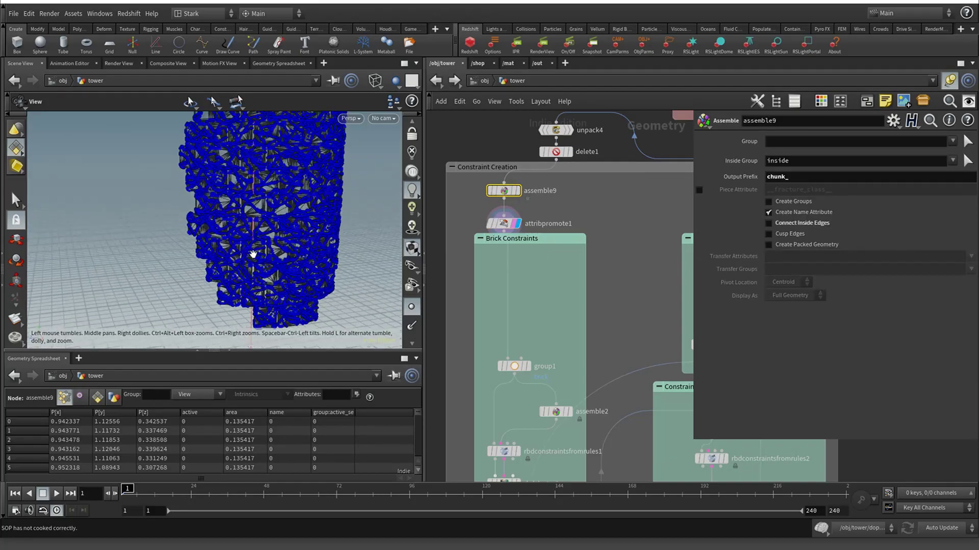
scroll(260, 251, "down", 2)
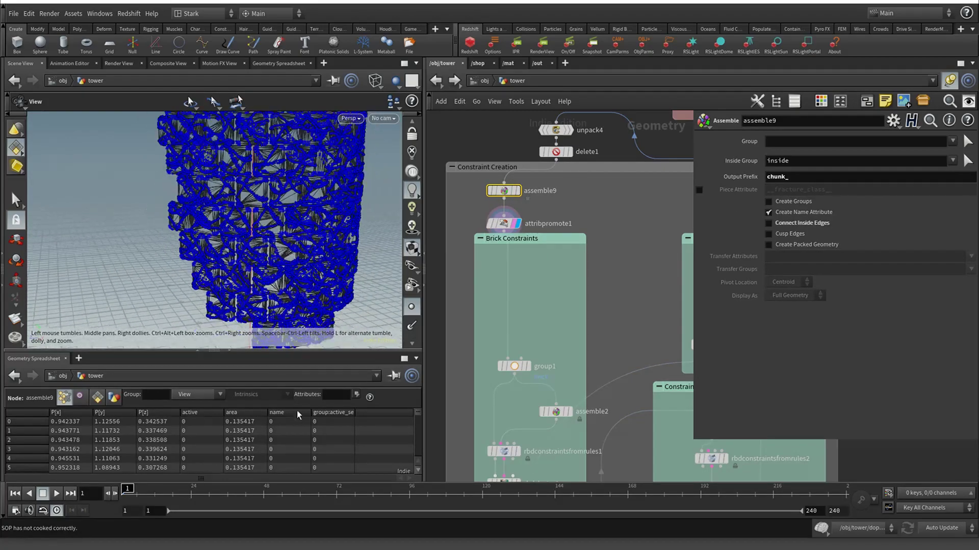
scroll(239, 283, "up", 3)
scroll(186, 229, "up", 3)
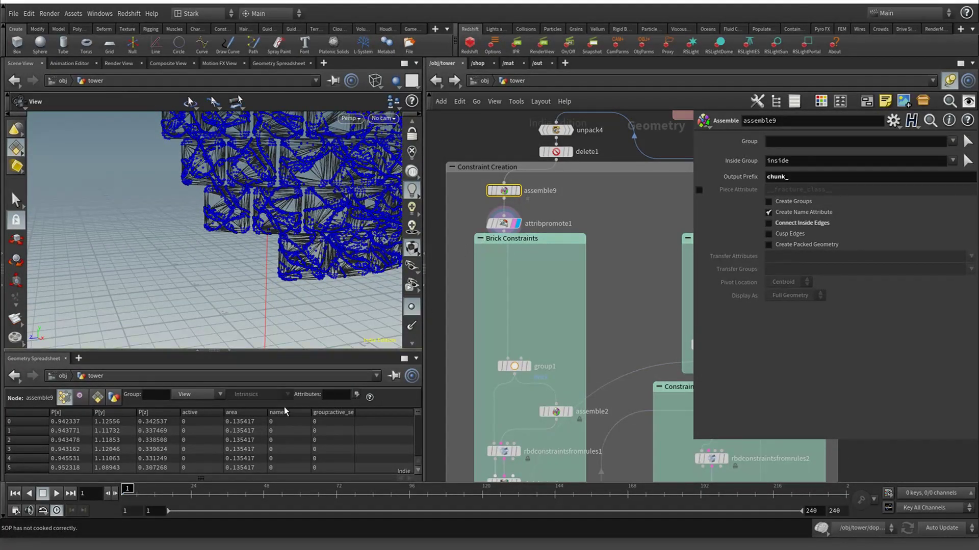
Hide the brick points and review the group1 parameters that define the brick primitive group, along with the neighbouring assemble2
middle_click_drag(534, 323, 532, 249)
mouse_move(515, 294)
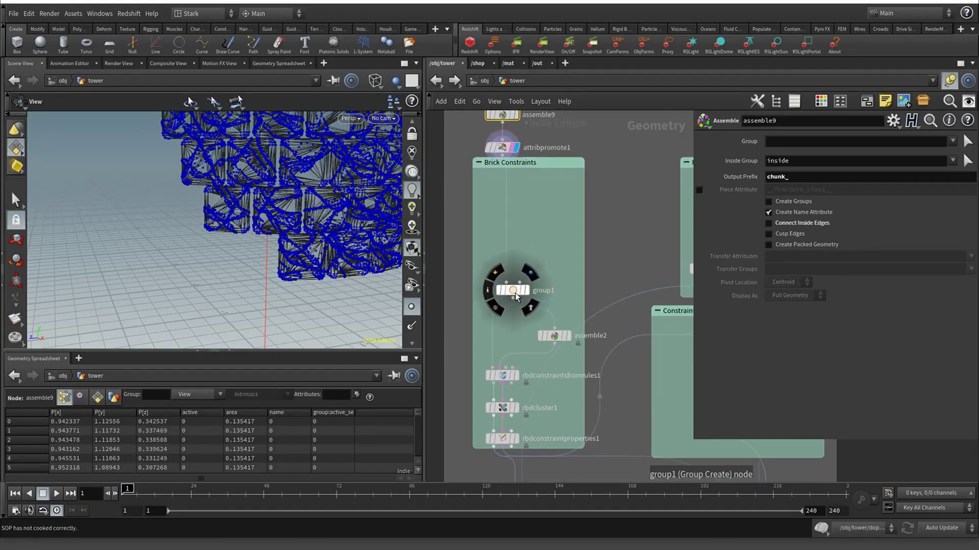
left_click(411, 306)
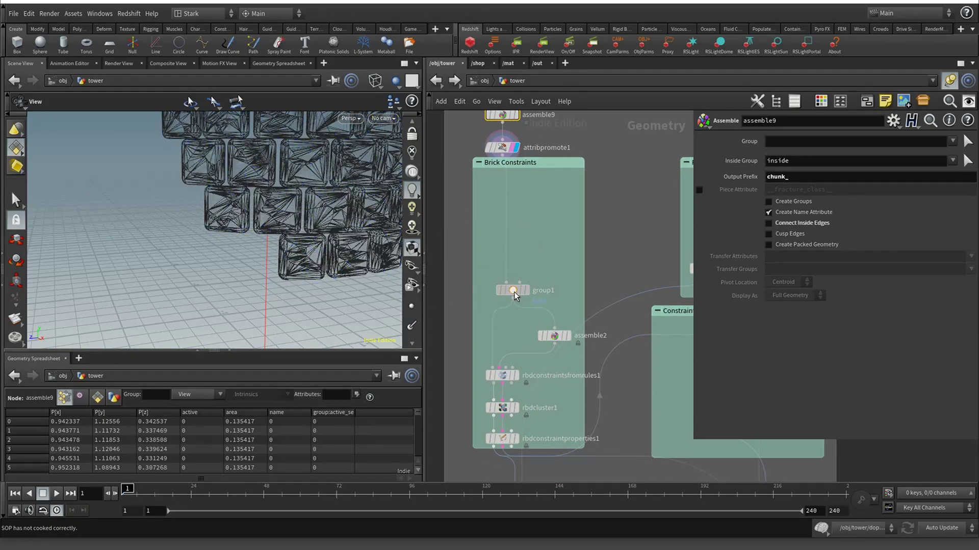
left_click(514, 291)
middle_click_drag(538, 305, 534, 219)
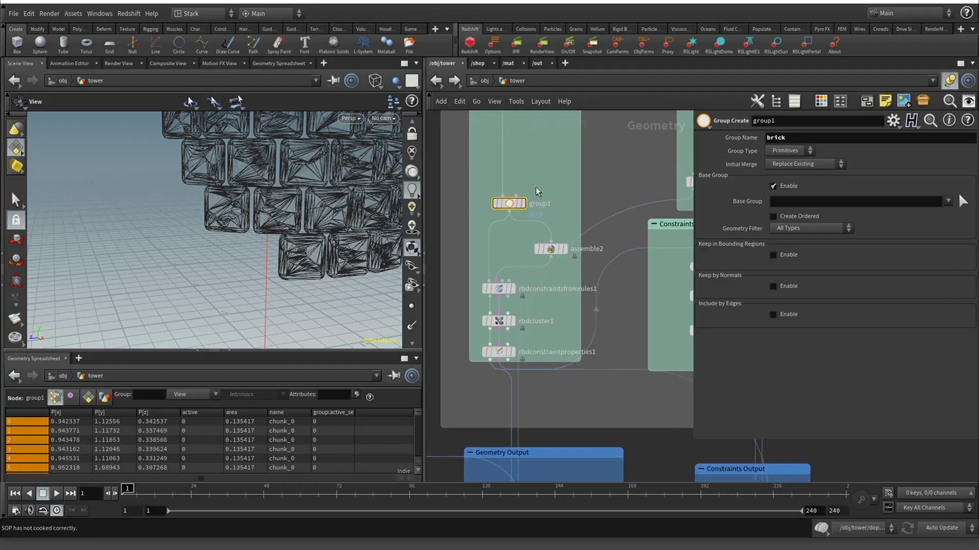
left_click(551, 249)
left_click(509, 204)
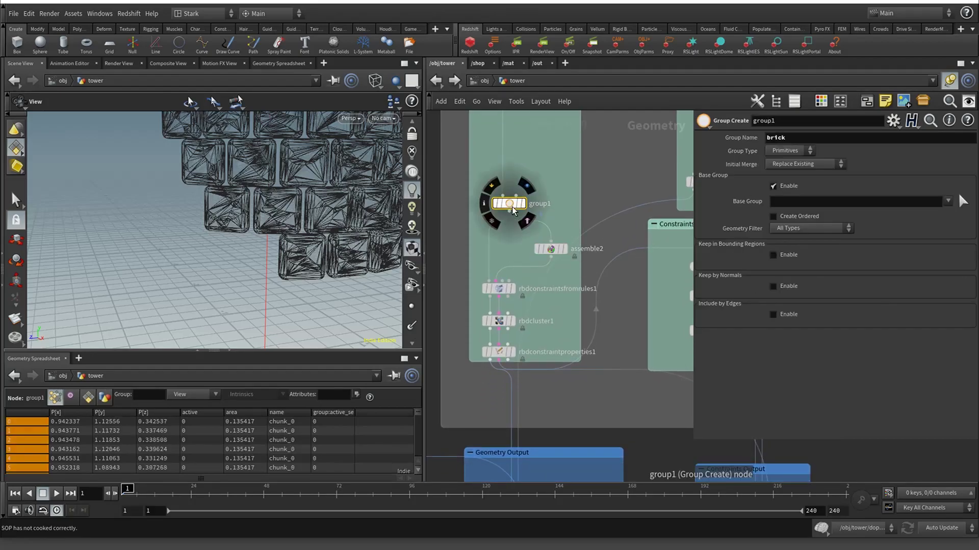
Move group1 up to the top of the Brick Constraints box, just below attribpromote1
left_click_drag(509, 205, 517, 160)
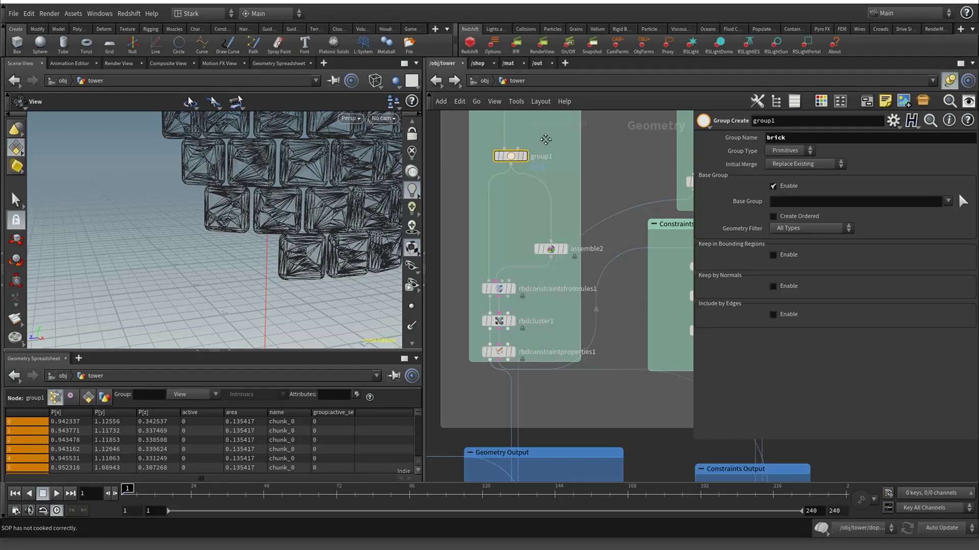
middle_click_drag(545, 136, 541, 211)
left_click_drag(509, 233, 506, 191)
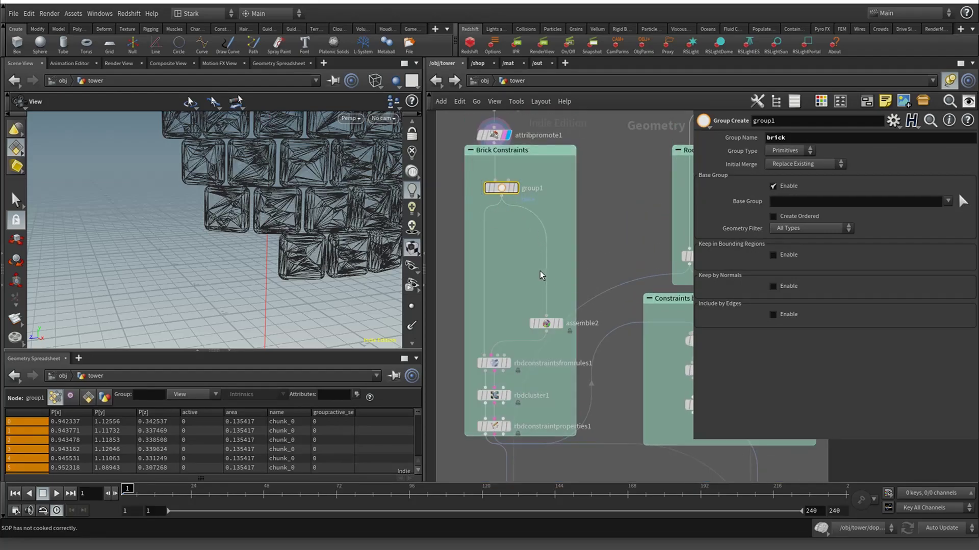
Compare the rbdconstraintsfromrules1 parameters with the stone group and packing settings of assemble2, tracing how both connect to group1
left_click(494, 364)
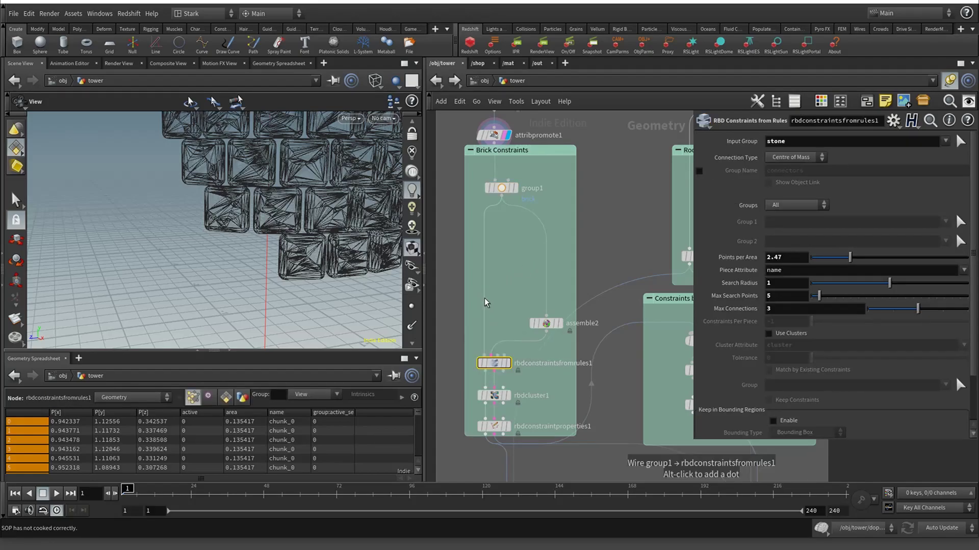
left_click(545, 324)
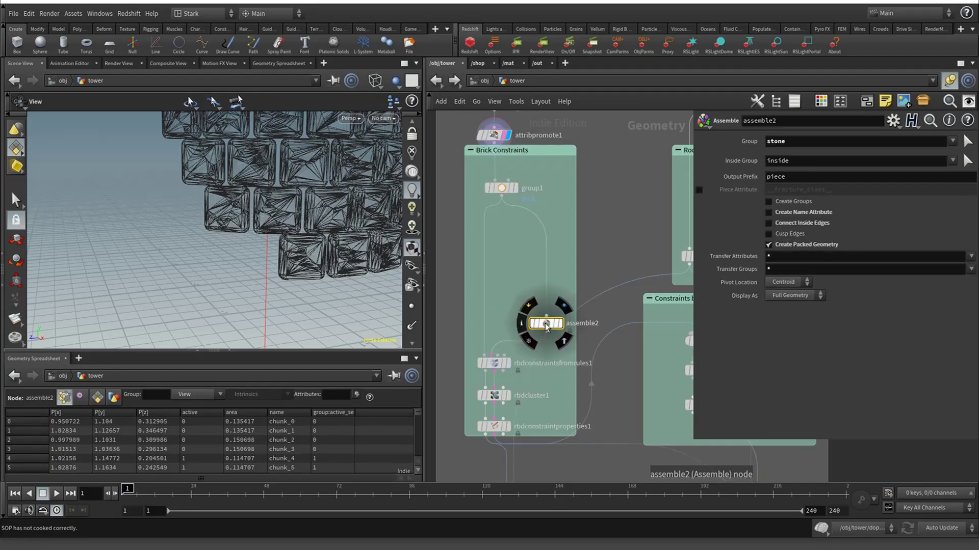
middle_click_drag(550, 210, 513, 346)
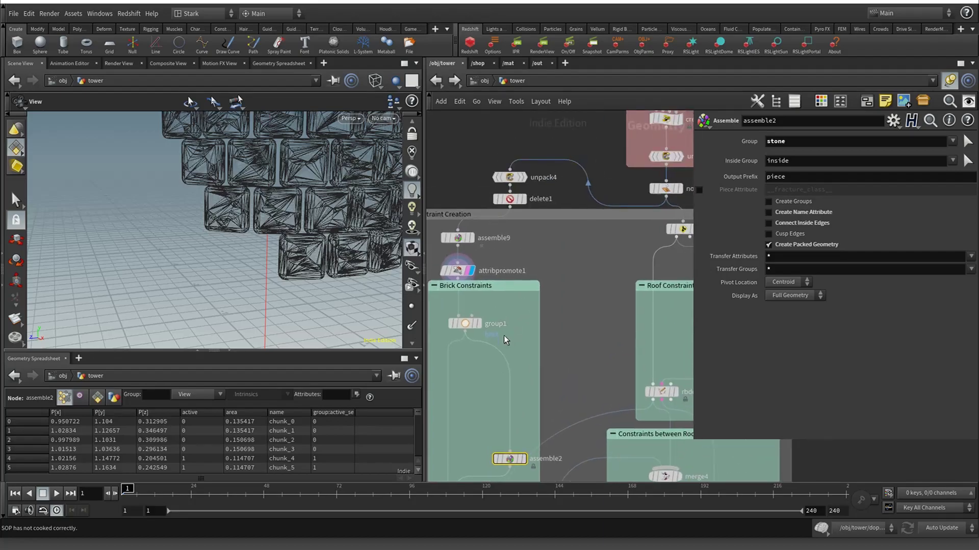
middle_click_drag(493, 263, 535, 138)
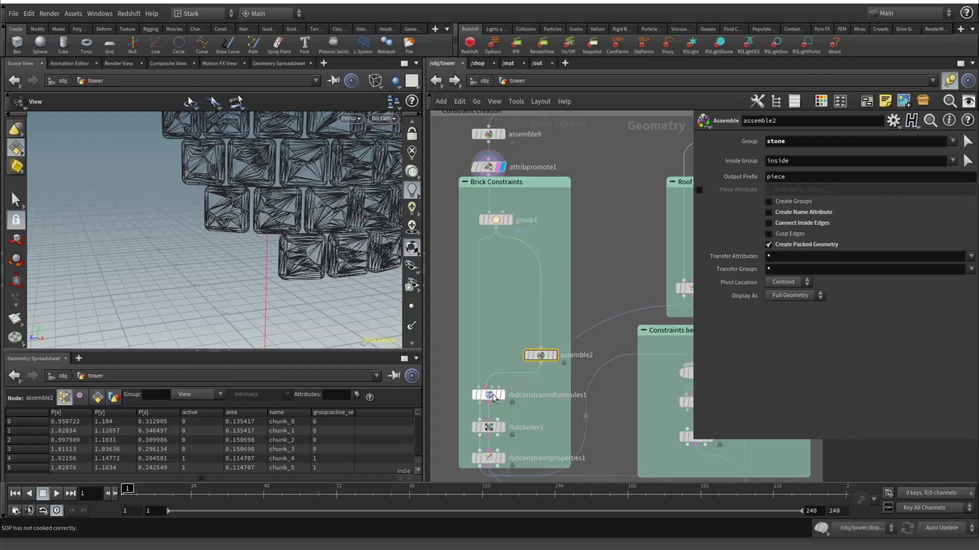
left_click(492, 398)
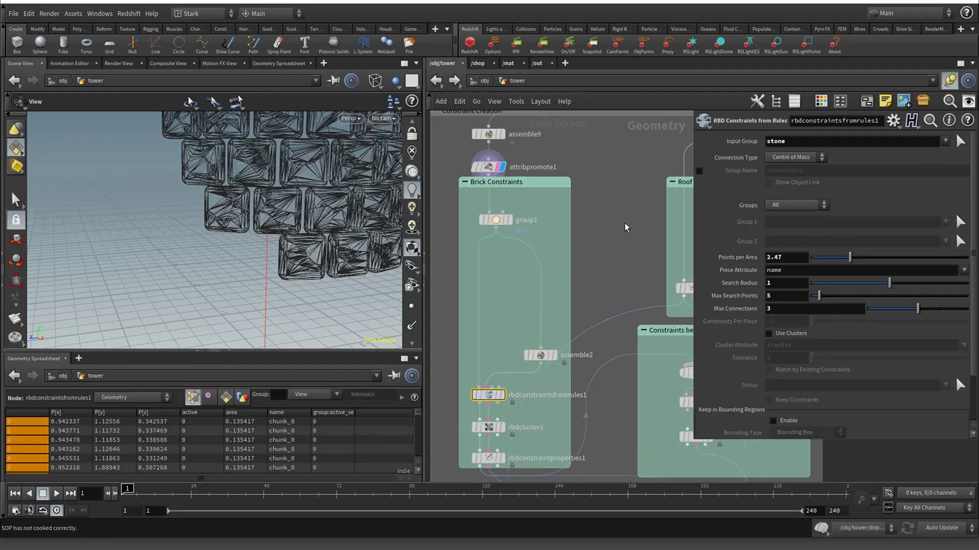
left_click(541, 355)
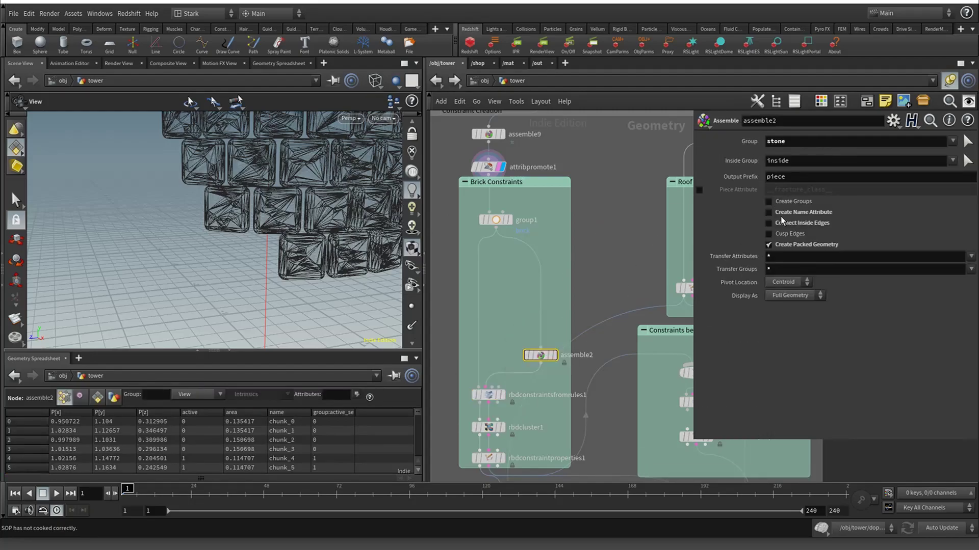
left_click(489, 395)
Display rbdcluster1, visualize its cluster attribute as colours across the whole tower wall, and review its Random Detach option
middle_click_drag(547, 323, 575, 195)
left_click(518, 301)
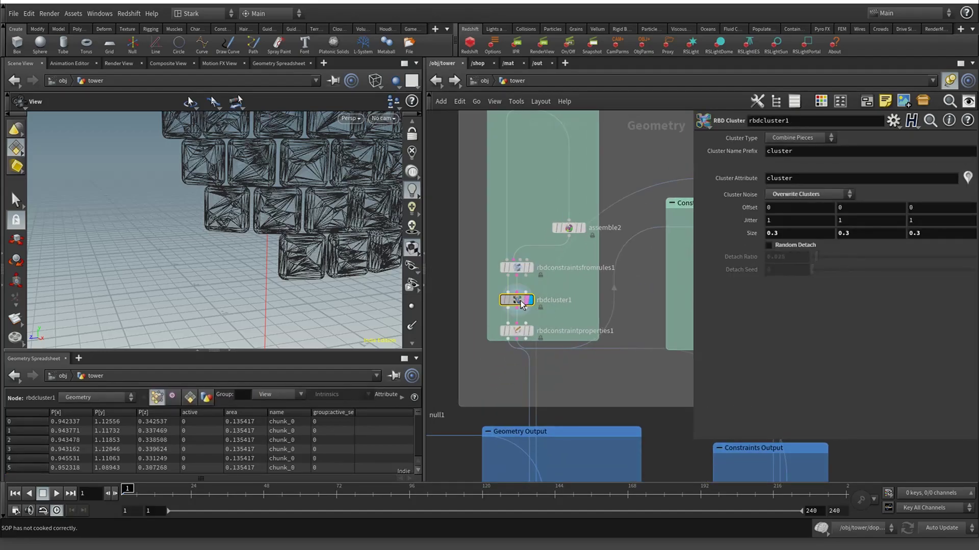
left_click(968, 178)
scroll(347, 228, "down", 5)
middle_click_drag(359, 175, 235, 283)
mouse_move(244, 283)
left_mouse_down()
mouse_move(244, 242)
mouse_move(210, 276)
mouse_move(224, 277)
left_mouse_up()
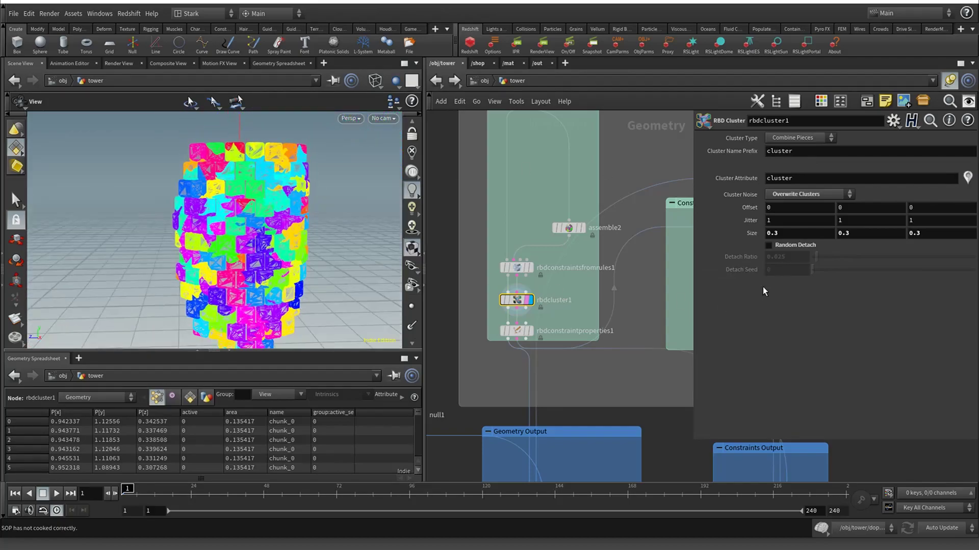
left_click(769, 246)
Display rbdconstraintproperties1 and set its Constraint Group to stone
middle_click_drag(487, 304, 491, 272)
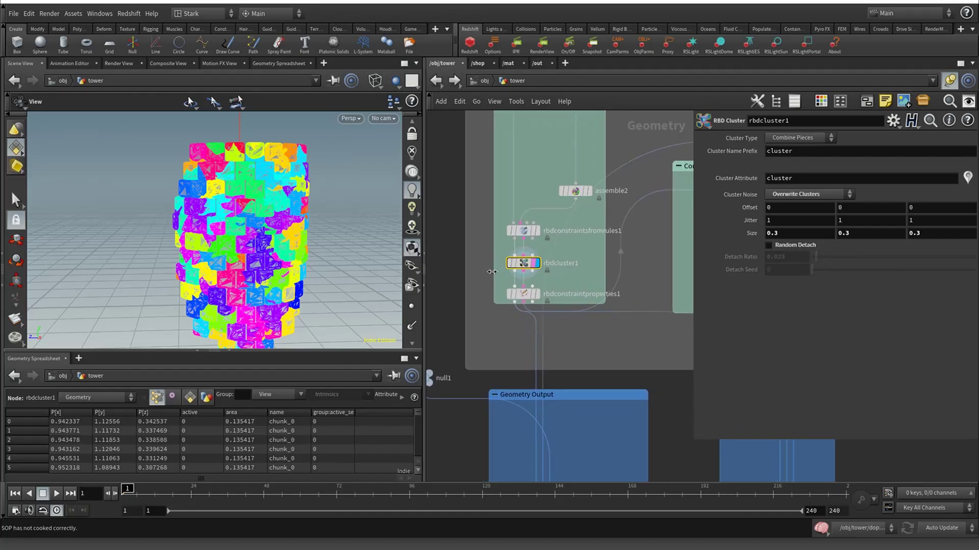
scroll(533, 326, "up", 3)
left_click(538, 275)
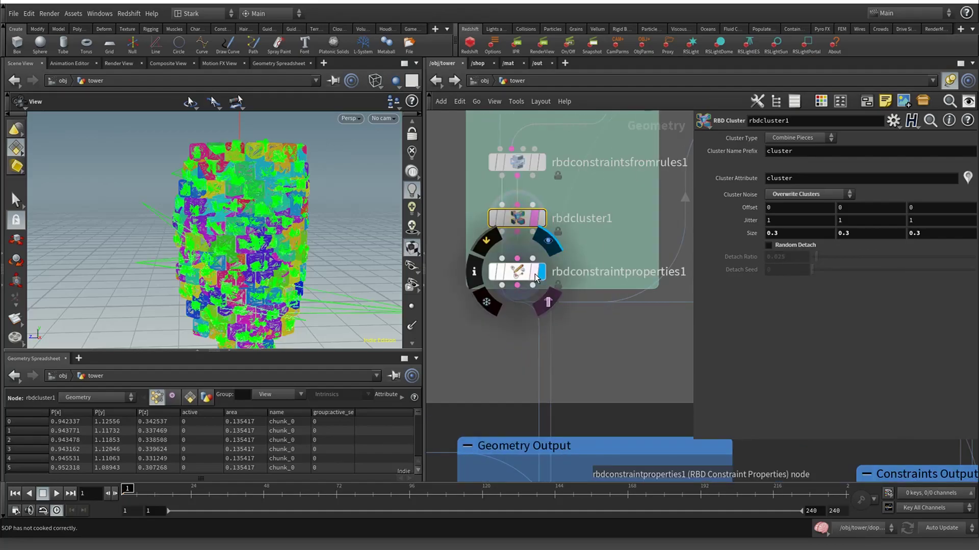
left_click(522, 277)
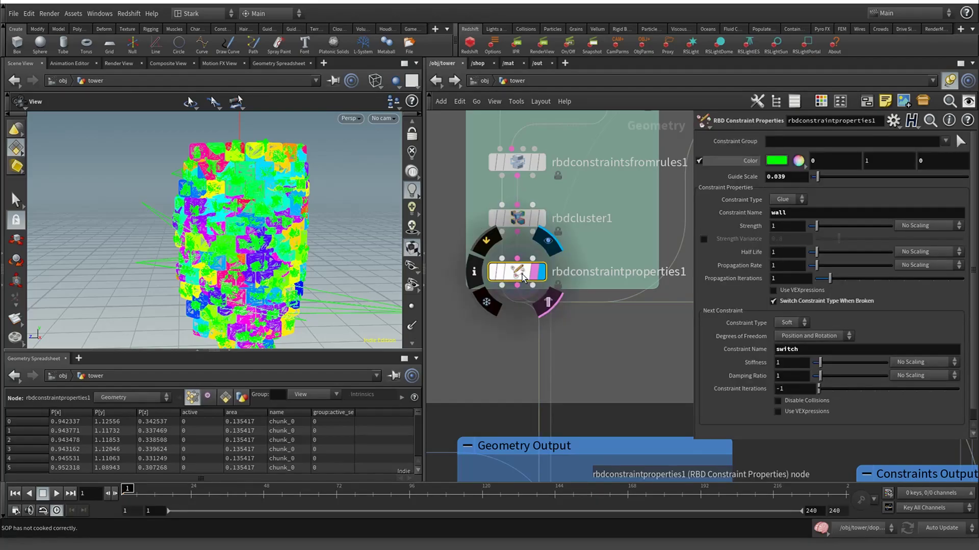
left_click(945, 141)
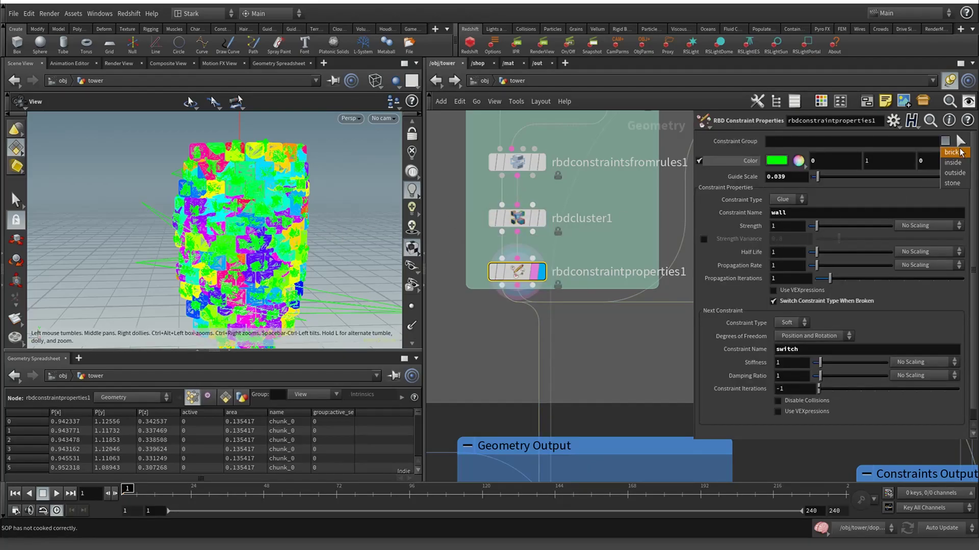
left_click(957, 183)
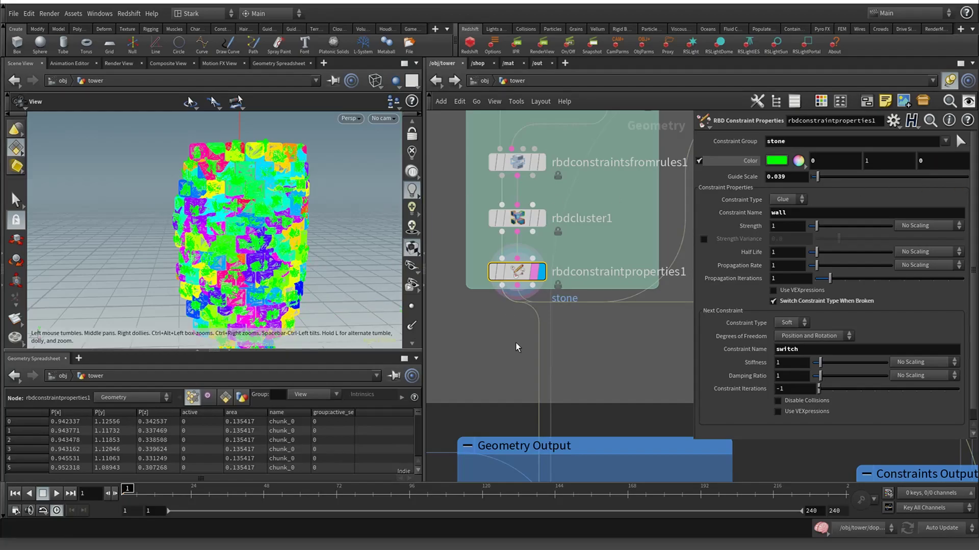
Display dopnet2 and open its network, with the full tower and the collision sphere in view
scroll(535, 347, "down", 5)
middle_click_drag(578, 336, 600, 251)
mouse_move(540, 363)
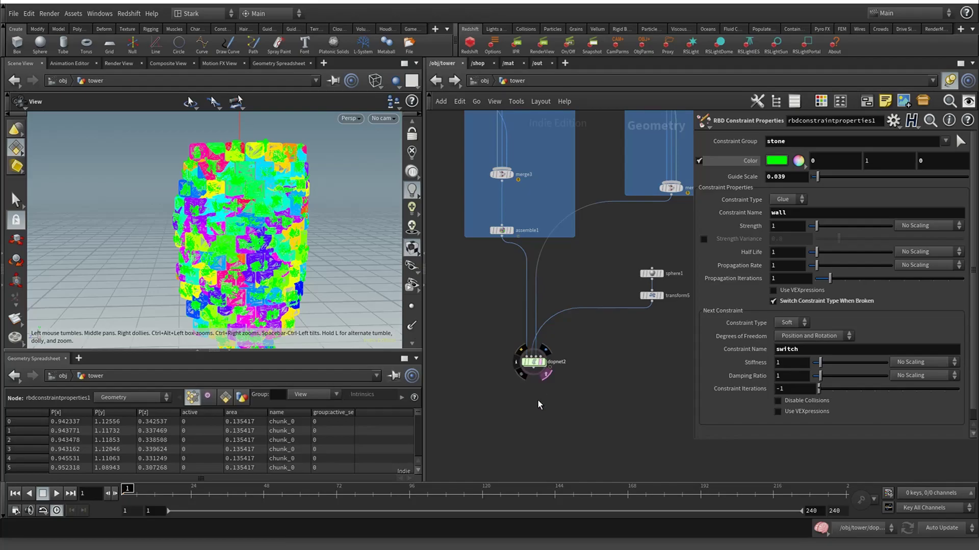
left_click(545, 376)
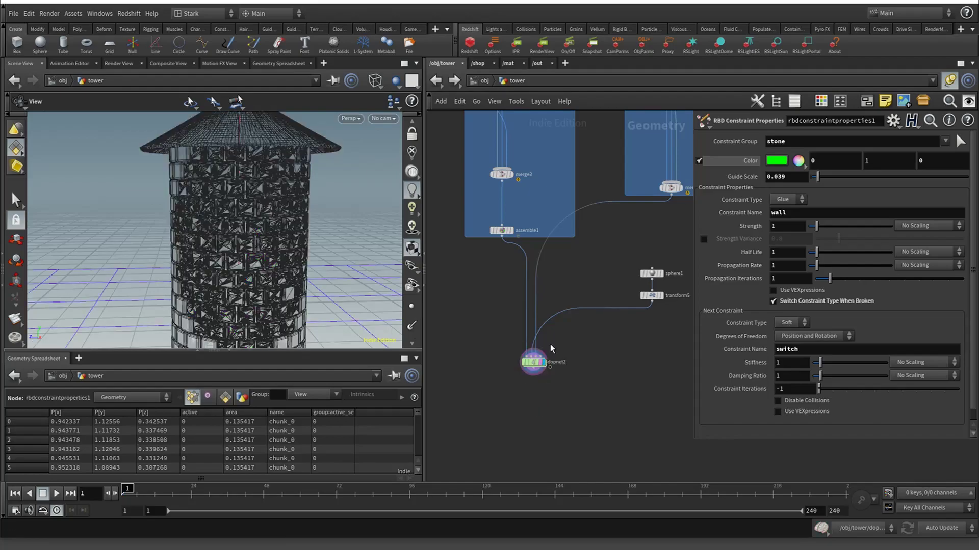
double_click(533, 362)
scroll(308, 264, "down", 6)
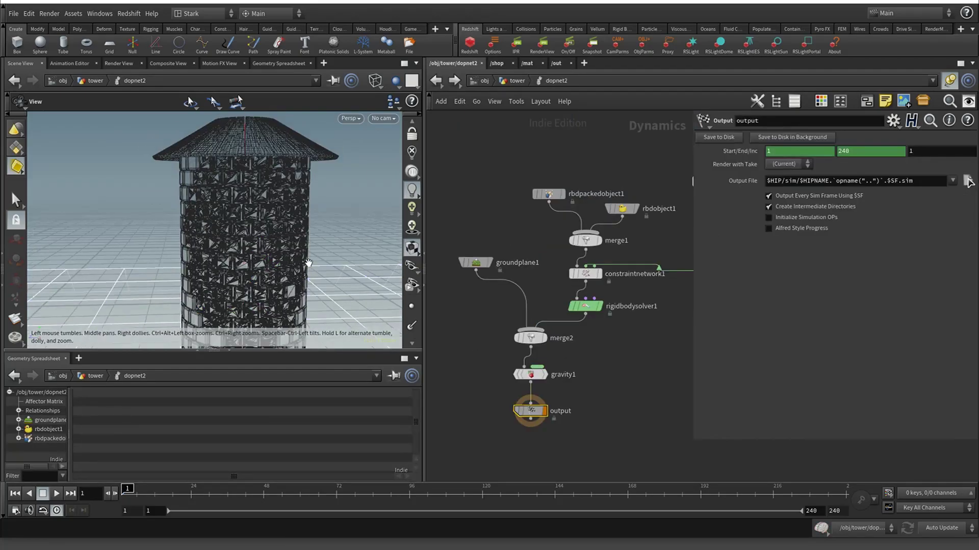
left_click_drag(308, 264, 350, 264)
middle_click_drag(350, 264, 197, 219)
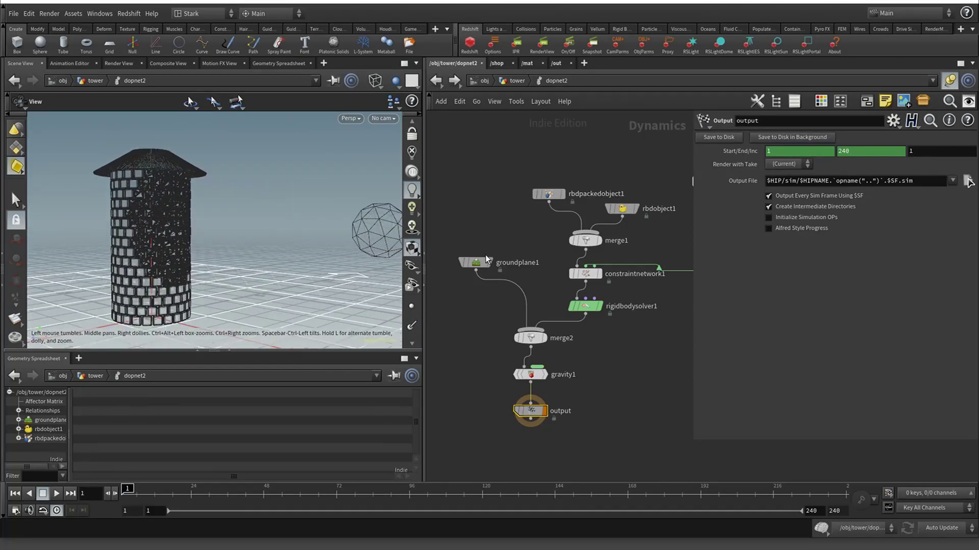
Review the Geometry Representation choices in rbdpackedobject1's Bullet Data, then look at the fractured roof and bricks up close
left_click(559, 194)
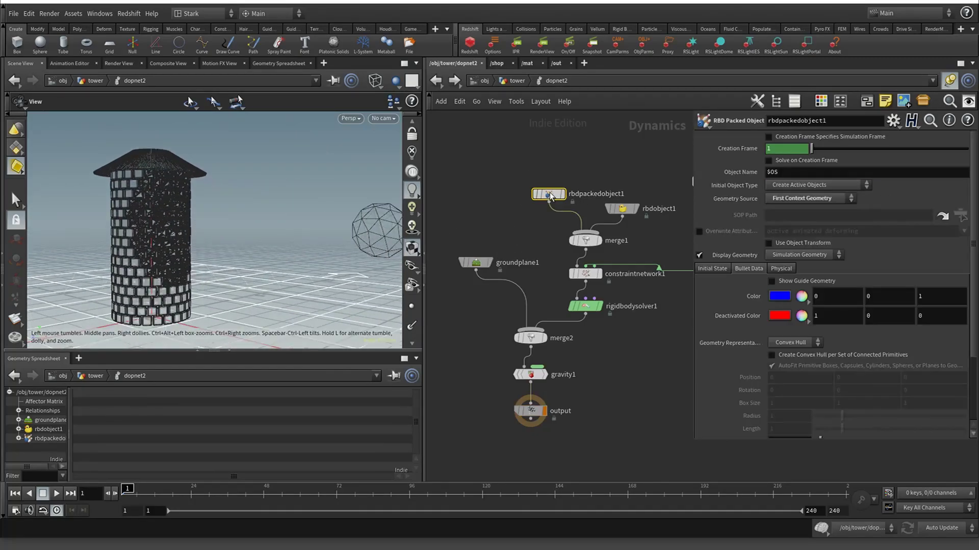
left_click(790, 348)
left_click(789, 354)
left_click(778, 342)
left_click(778, 338)
left_click(792, 344)
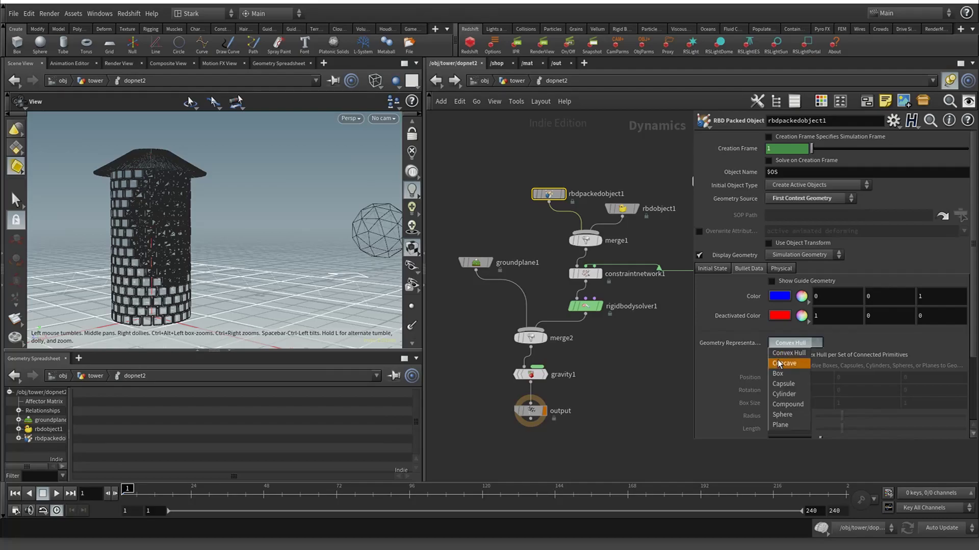
left_click(742, 305)
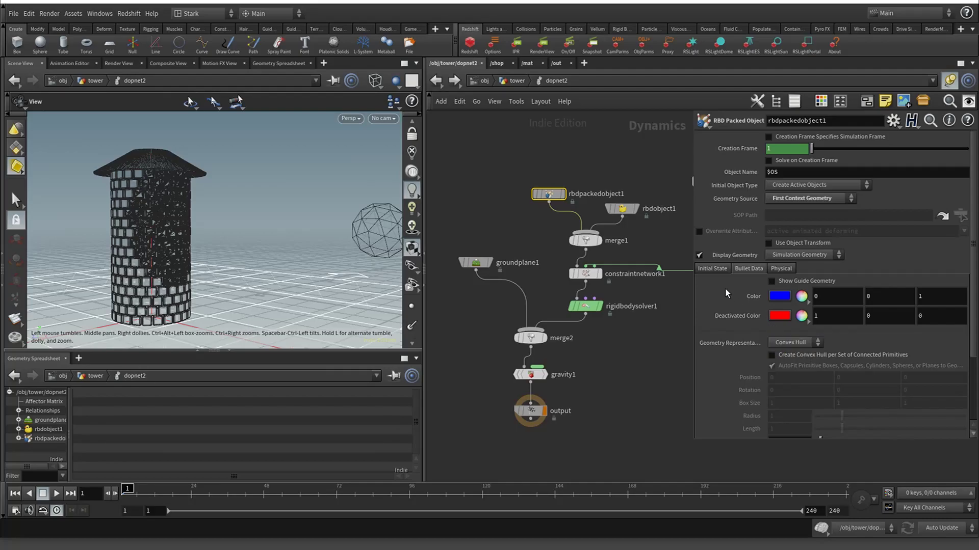
left_click_drag(188, 152, 186, 187)
scroll(138, 173, "up", 4)
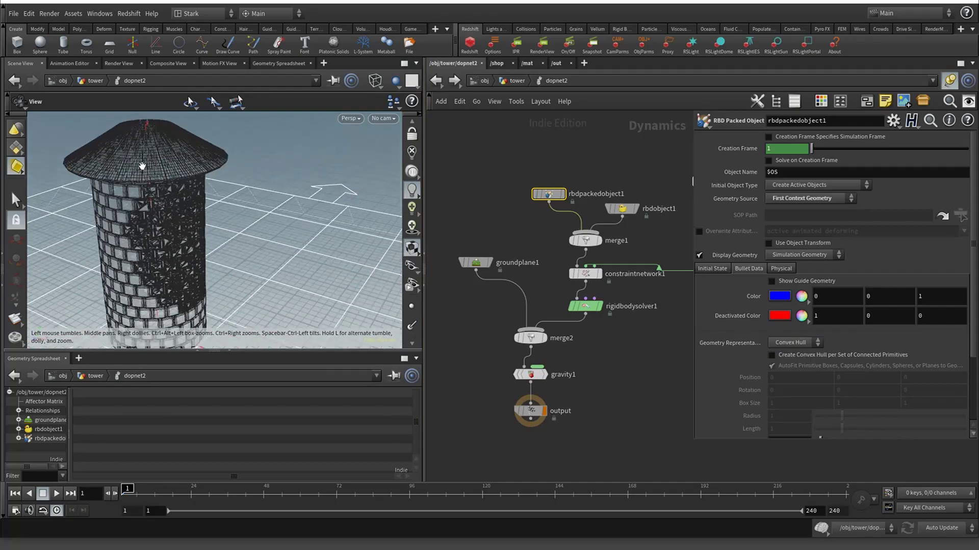
middle_click_drag(145, 164, 166, 210)
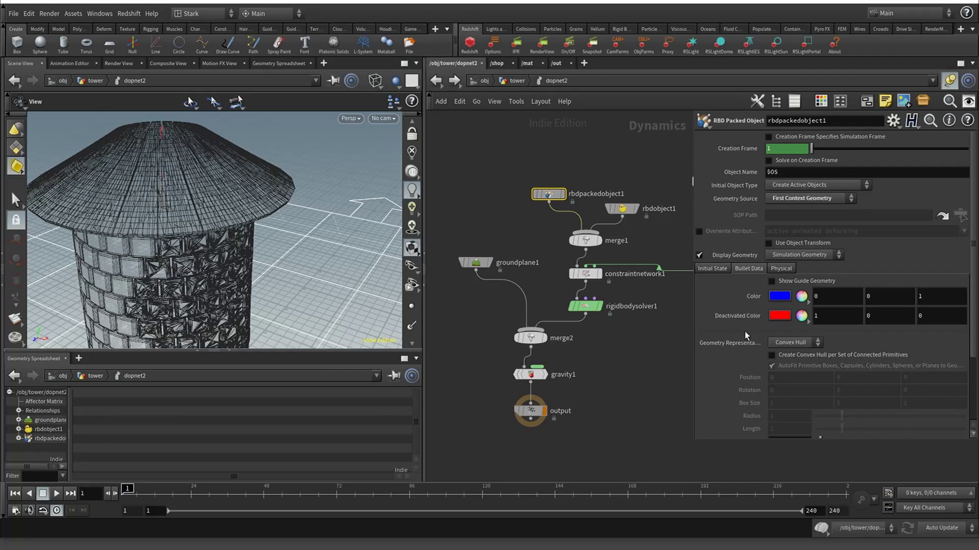
Show rbdpackedobject1's convex hull guide geometry in shaded mode with Display Geometry off, and inspect it around the roof edge
left_click(785, 343)
left_click(786, 353)
left_click(771, 282)
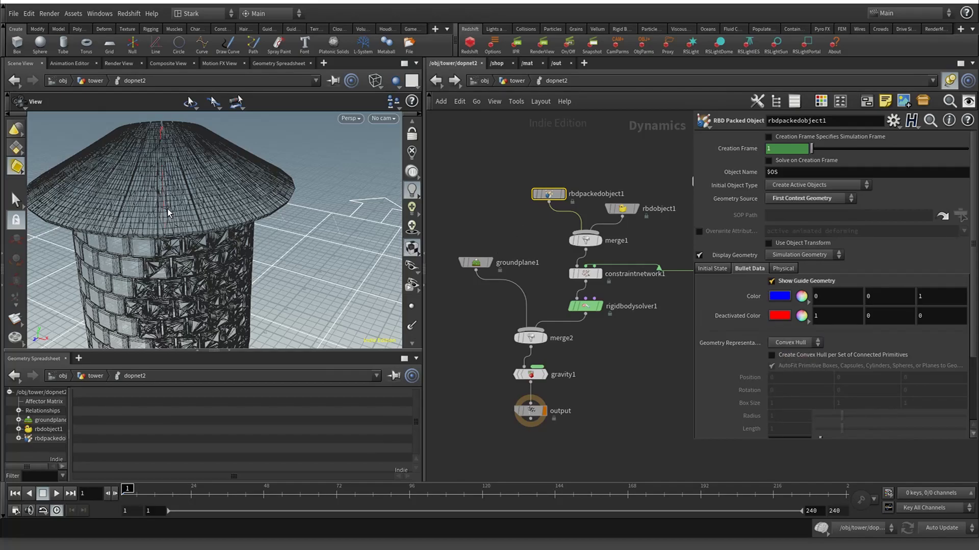
scroll(207, 205, "down", 3)
key("shift+w")
left_click_drag(211, 283, 226, 233)
mouse_move(206, 283)
middle_mouse_down()
mouse_move(265, 176)
mouse_move(305, 136)
middle_mouse_up()
left_click_drag(272, 201, 223, 232)
left_click_drag(263, 172, 157, 199)
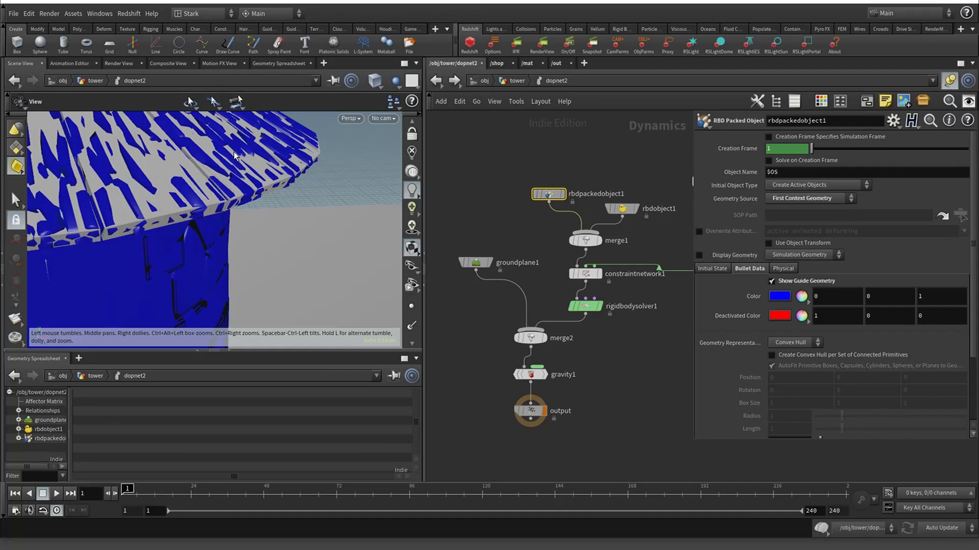
left_click_drag(231, 175, 216, 148)
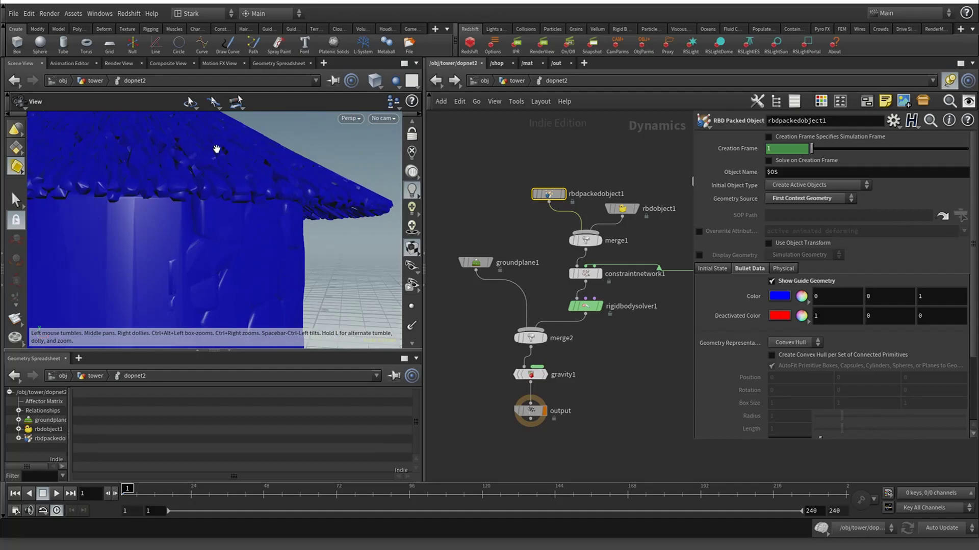
Set the Geometry Representation to Concave and inspect the resulting collision guides on the roof and bricks
left_click(786, 345)
left_click(783, 360)
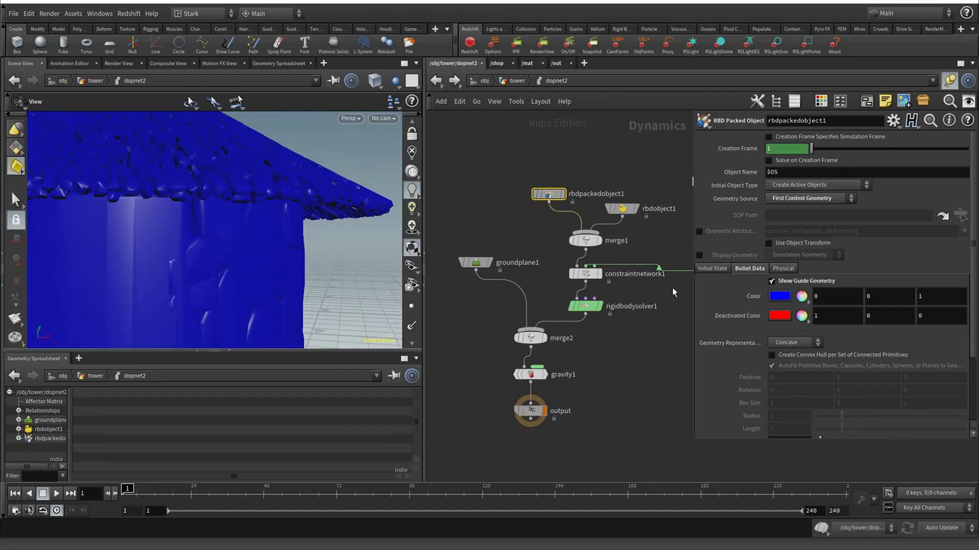
left_click_drag(339, 192, 250, 195)
key("w")
key("w")
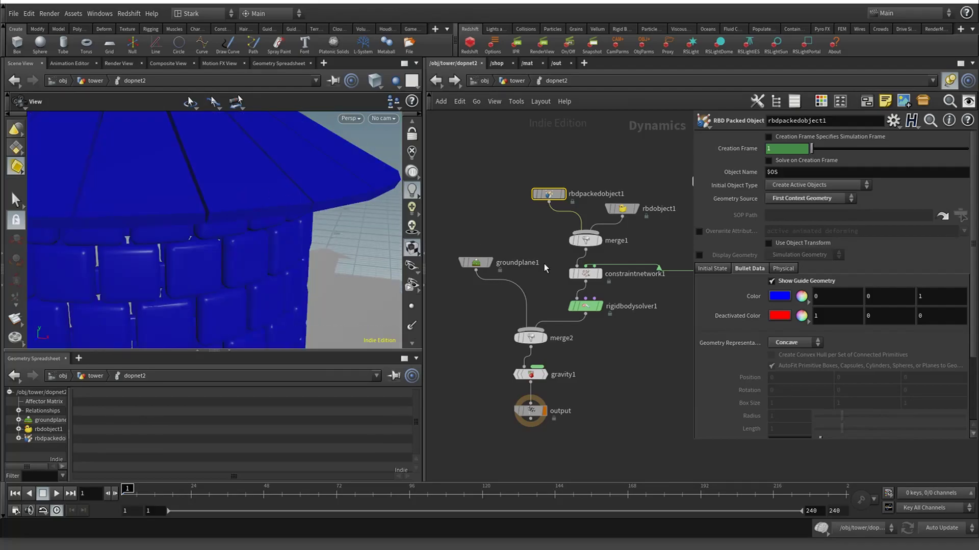
Set rbdpackedobject1's Geometry Representation back to Convex Hull and review the other representation choices
left_click(811, 344)
left_click(797, 344)
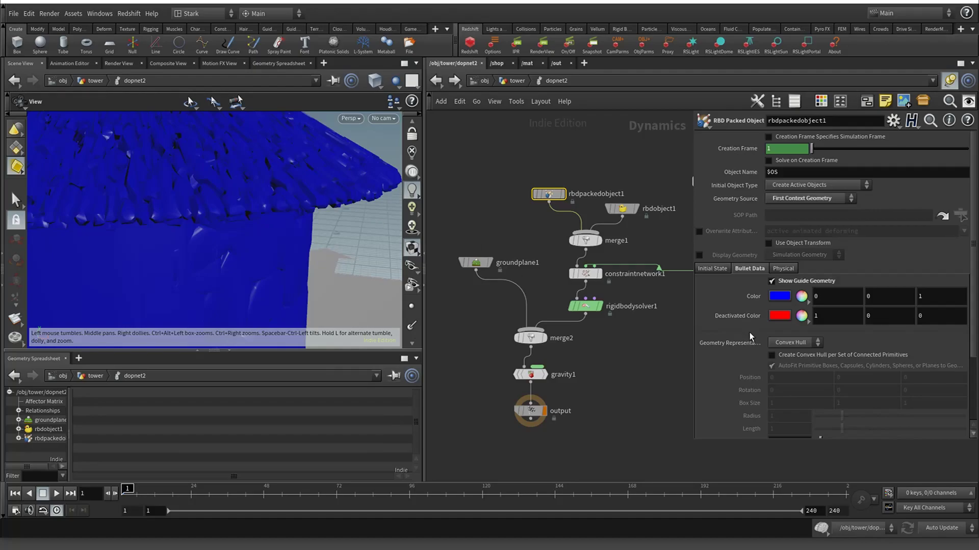
left_click(785, 343)
left_click(784, 357)
left_click(796, 341)
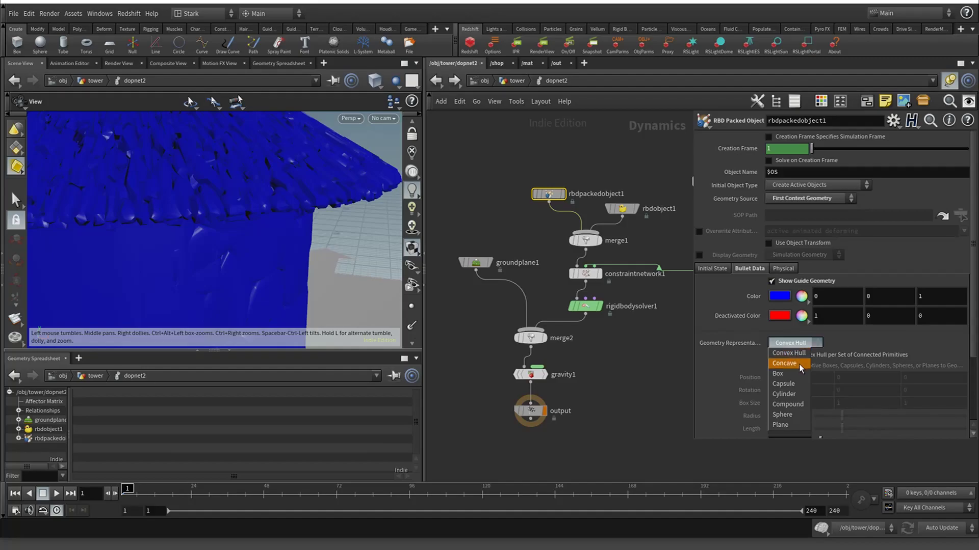
left_click(721, 319)
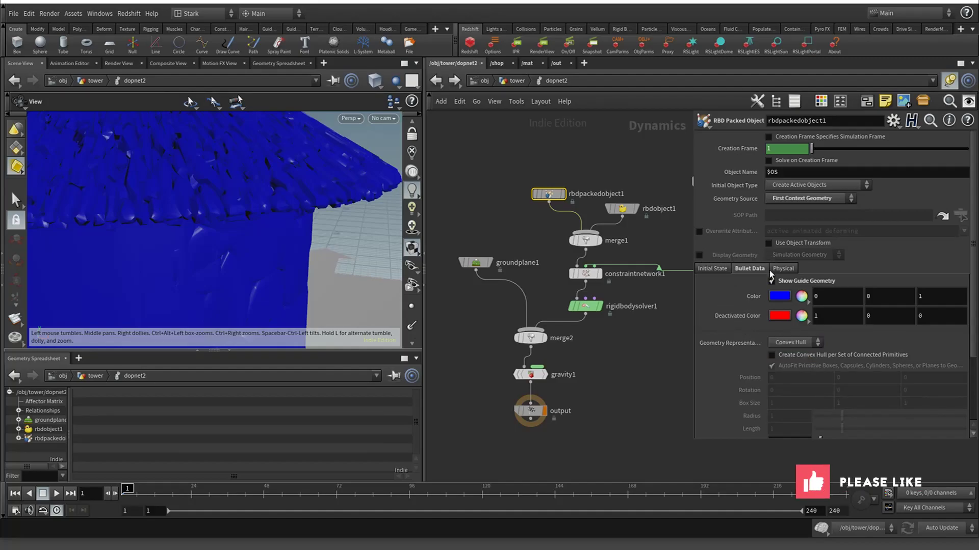
Turn off rbdpackedobject1's guide geometry, turn Display Geometry on, and bring the brick tower into view
left_click(771, 283)
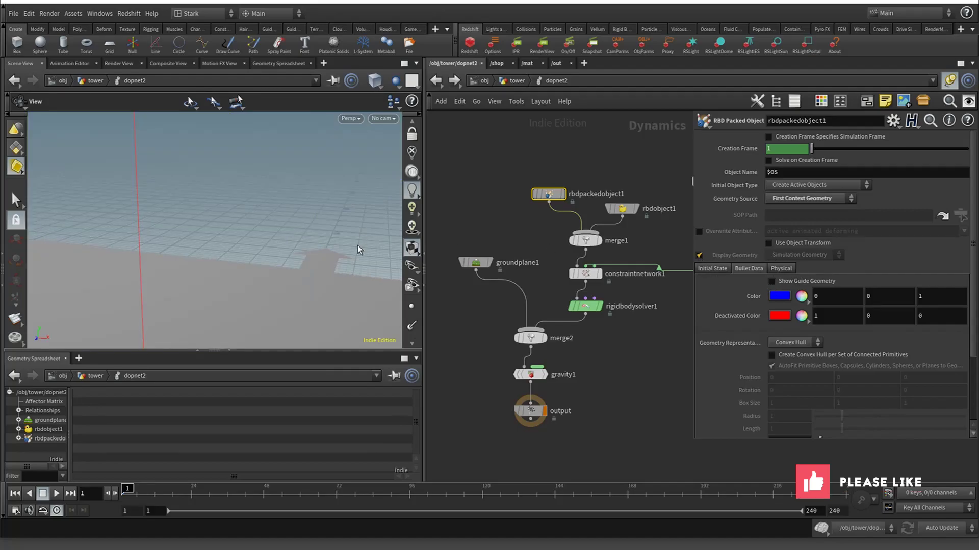
scroll(247, 241, "down", 5)
left_click_drag(240, 281, 185, 267)
middle_click_drag(262, 270, 228, 162)
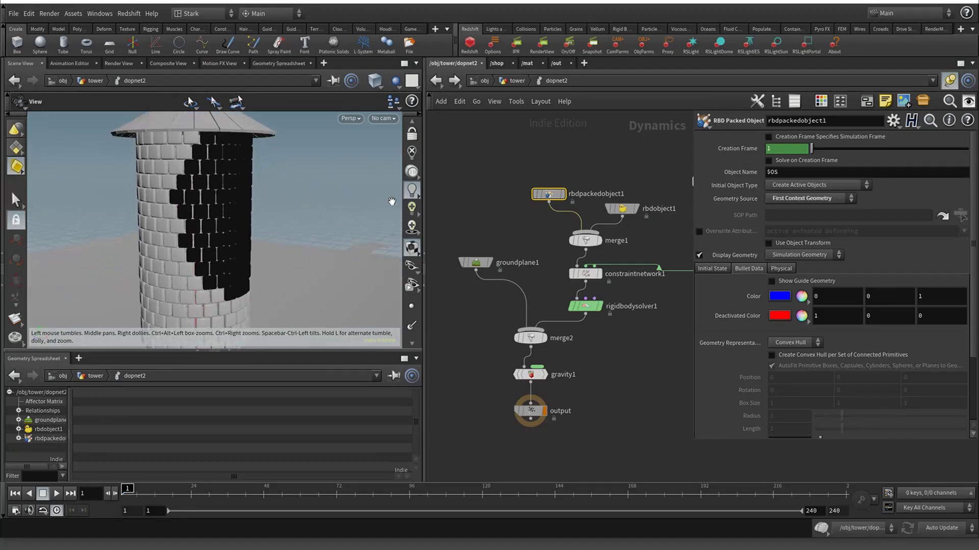
Play the first few frames of the simulation, stop it, and return to frame 1
left_click(56, 494)
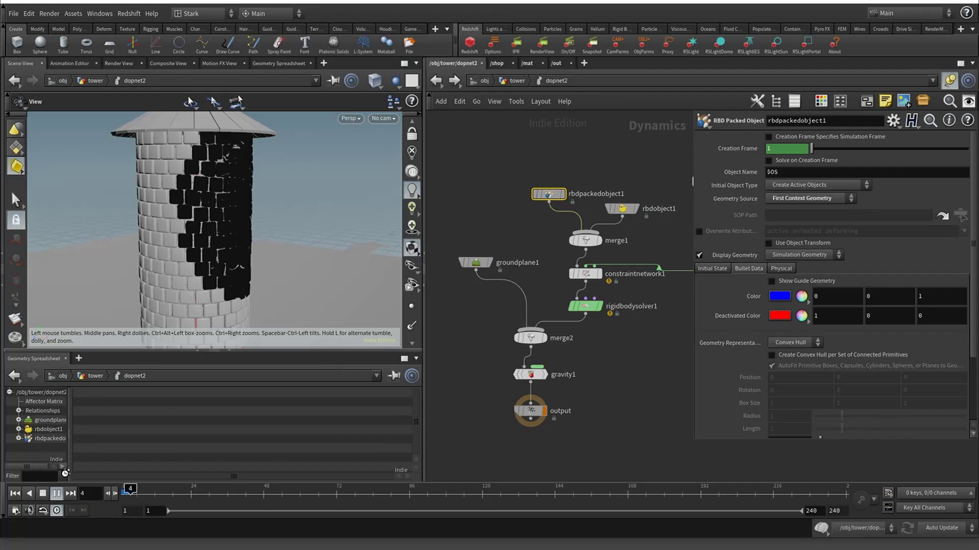
left_click(42, 494)
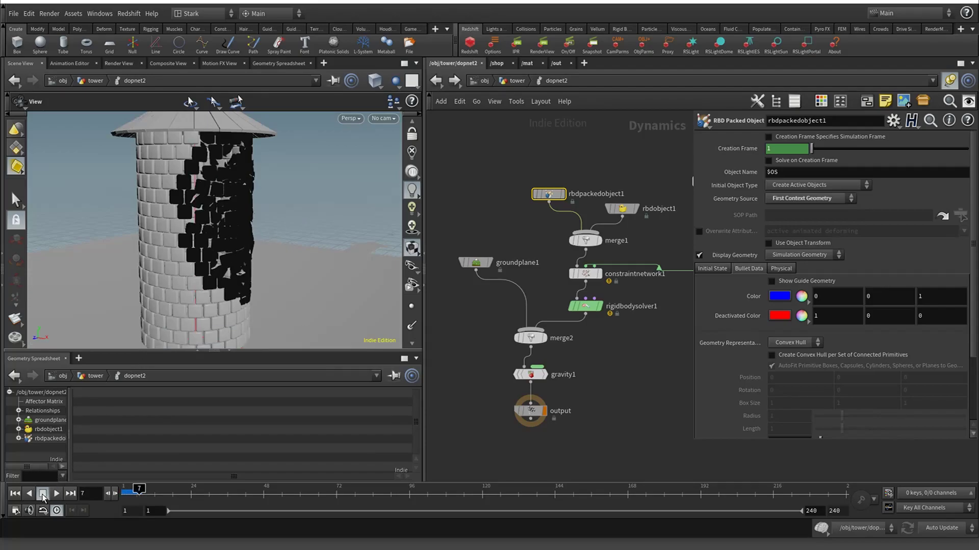
left_click(15, 493)
Select rbdconstraintproperties1 in the tower network and undo the recent changes until its Constraint Group is empty
left_click(436, 80)
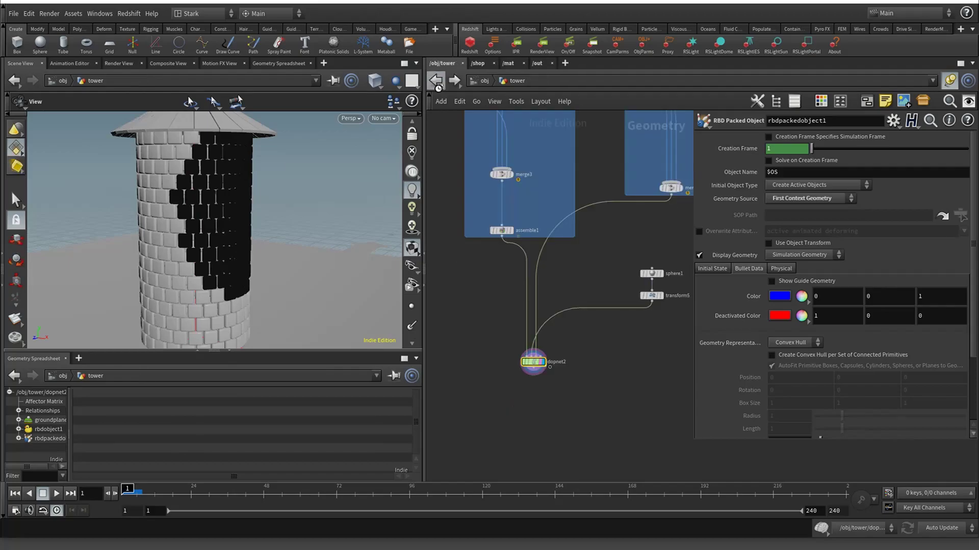
middle_click_drag(475, 271, 465, 506)
left_click(477, 256)
left_click(850, 143)
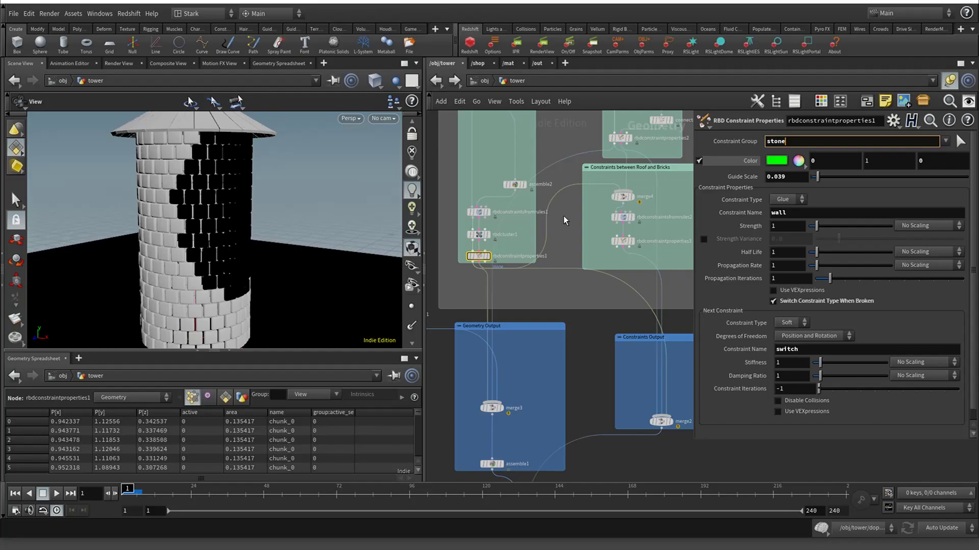
key("ctrl+z")
key("ctrl+z")
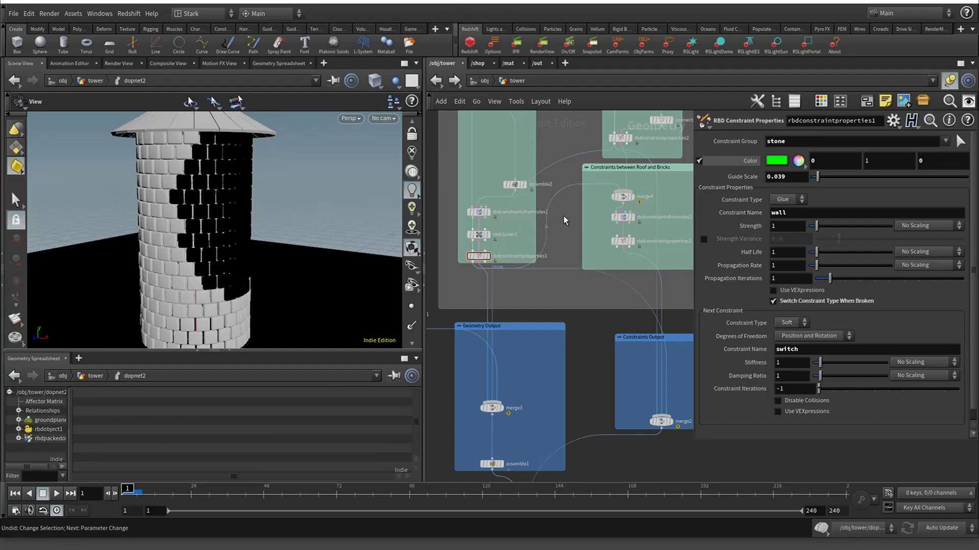
key("ctrl+z")
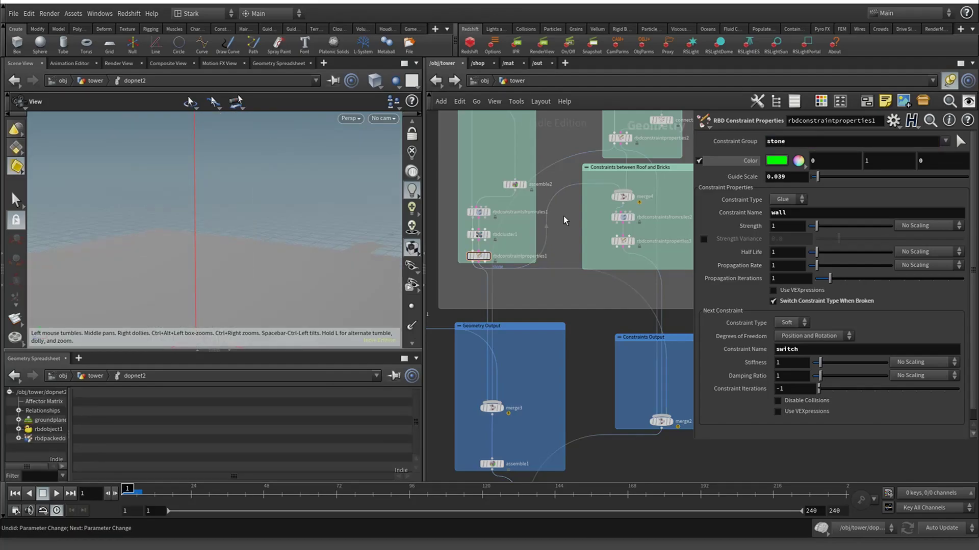
key("ctrl+z")
key("ctrl+z")
key("ctrl+z")
key("ctrl+z")
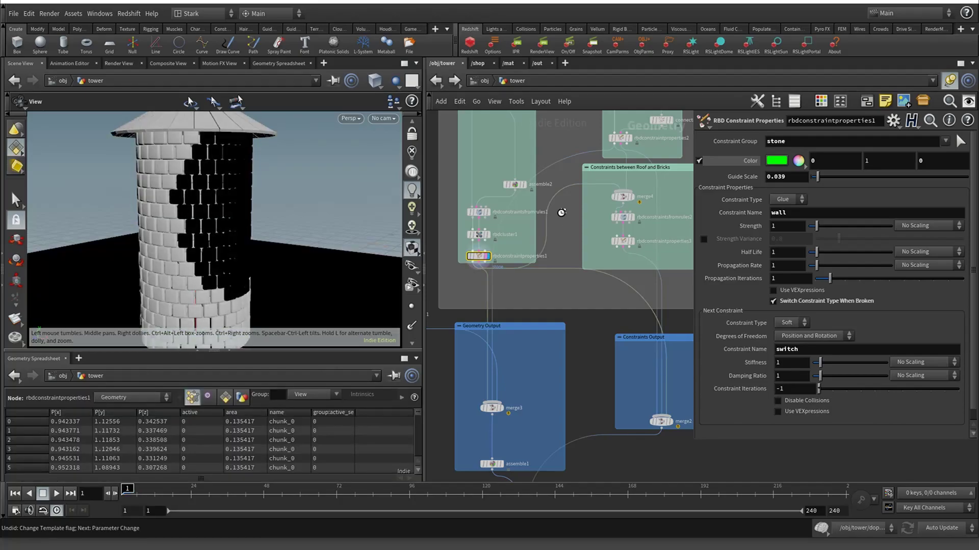
Inspect the green constraint guides of rbdconstraintproperties1 across the brick wall from several angles
mouse_move(479, 257)
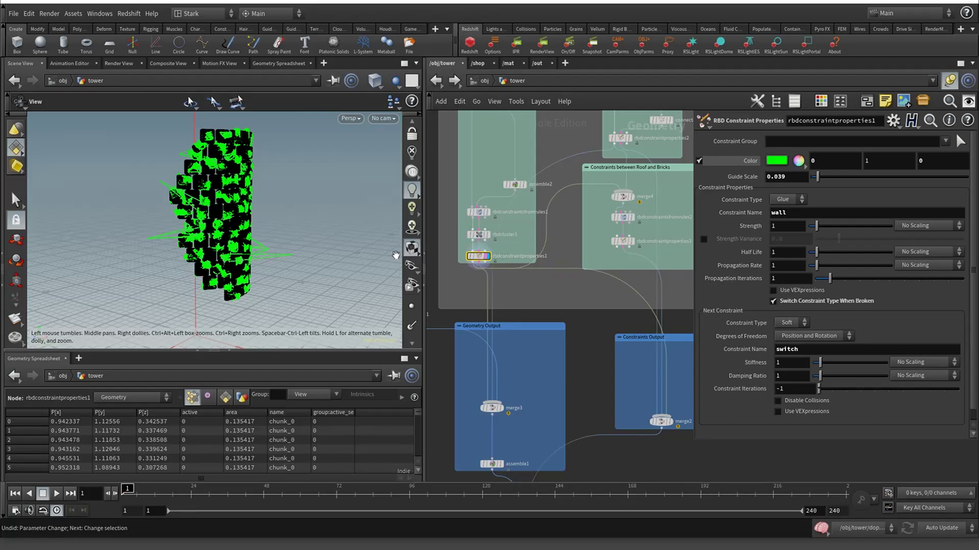
left_click_drag(281, 236, 214, 246)
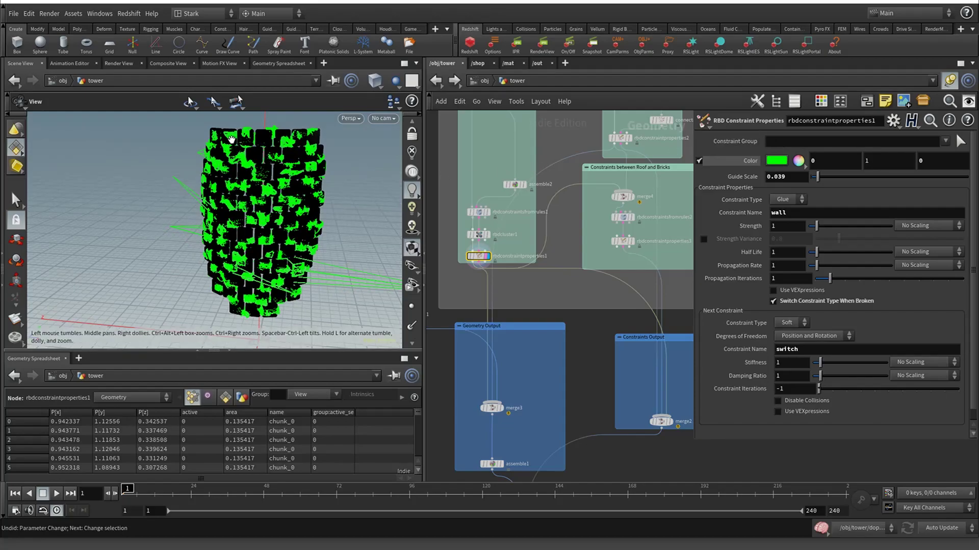
left_click_drag(223, 193, 271, 186)
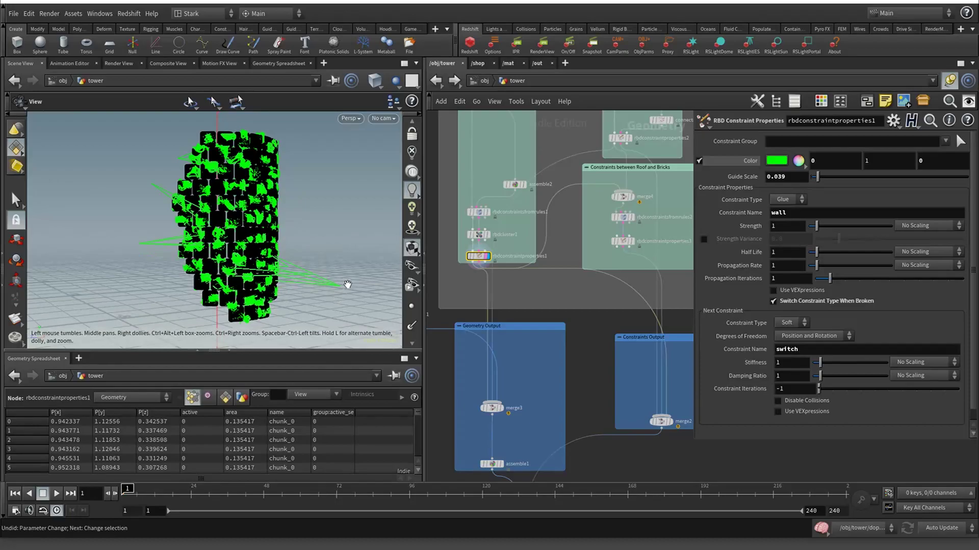
Display dopnet2 and open its network, with the whole tower in view
middle_click_drag(547, 326, 530, 175)
middle_click_drag(521, 373, 533, 300)
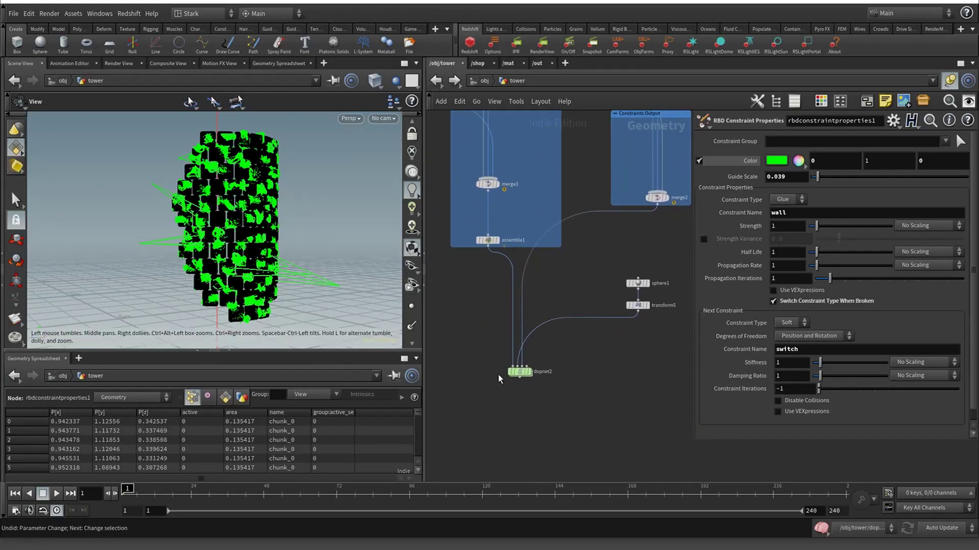
left_click(526, 374)
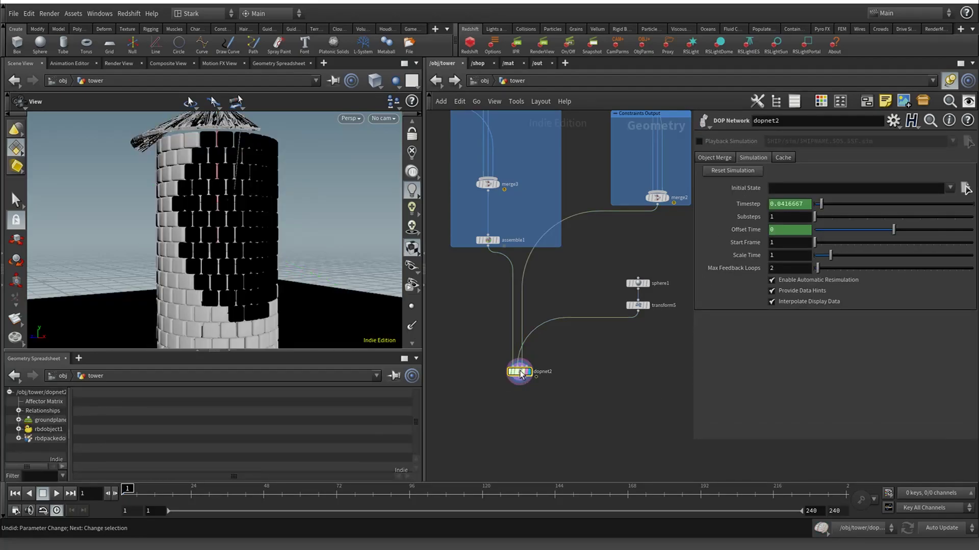
double_click(521, 373)
scroll(265, 205, "down", 5)
left_click_drag(265, 207, 271, 241)
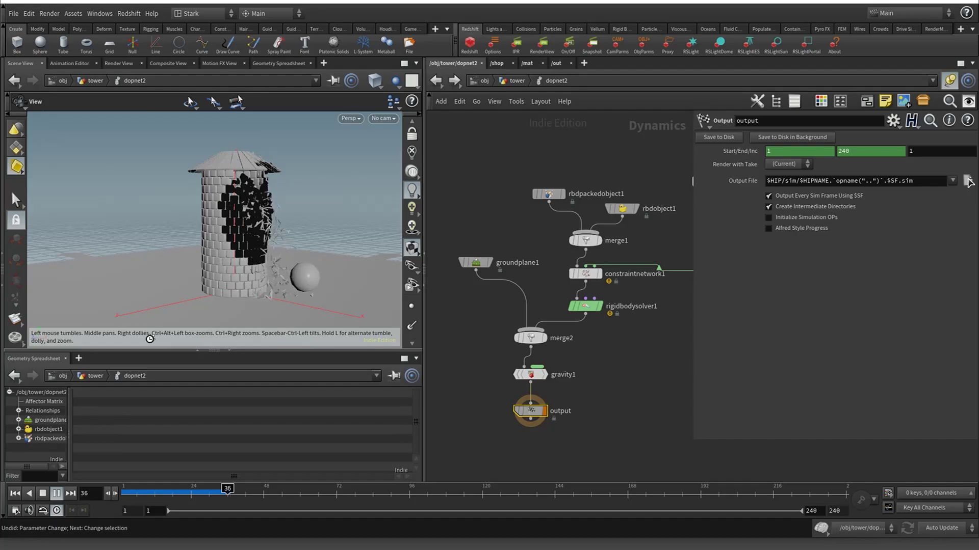
Stop the simulation playback, return to the first frame, and scrub to frame 25
left_click(44, 494)
left_click(14, 493)
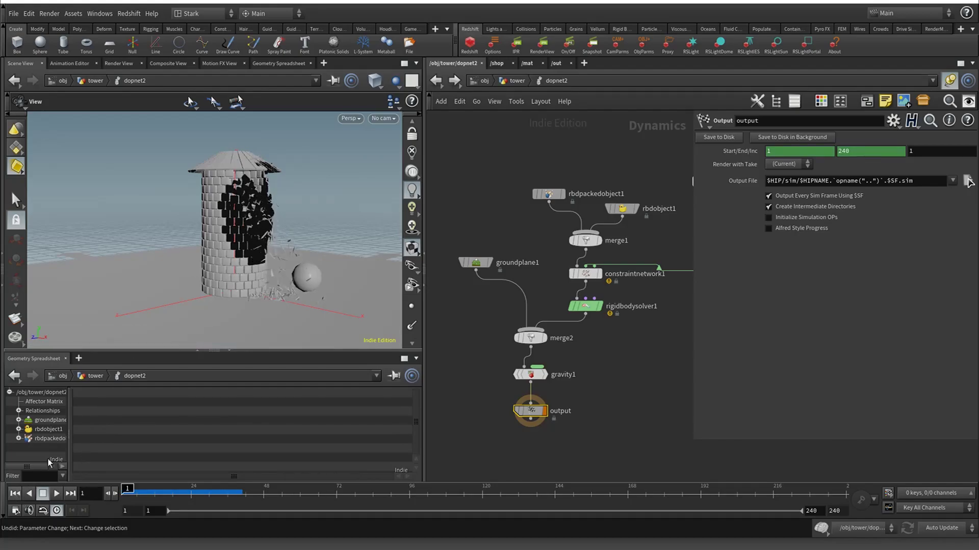
left_click(178, 492)
left_click(194, 492)
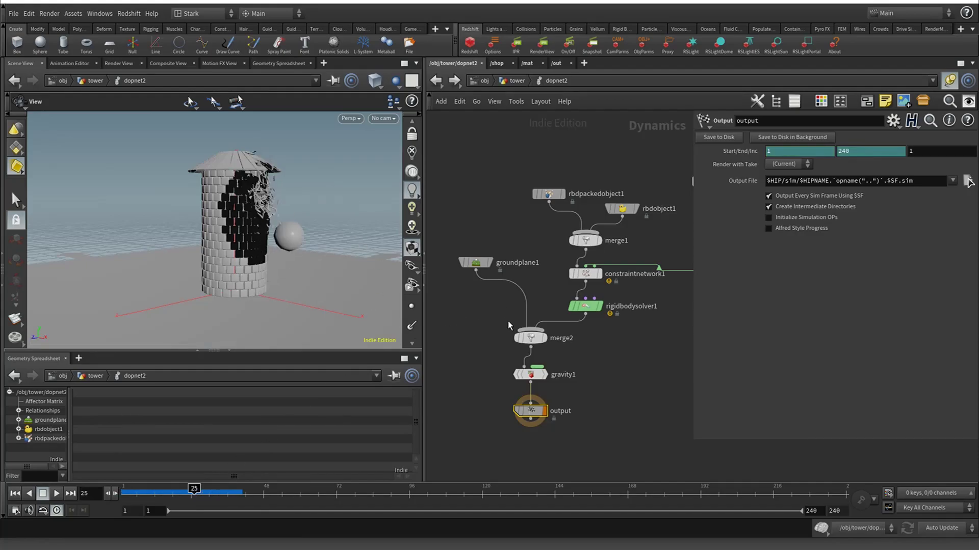
Inspect constraintnetwork1's guide geometry without object links in shaded and wireframe modes around the impact area, then hide the guides
left_click(586, 275)
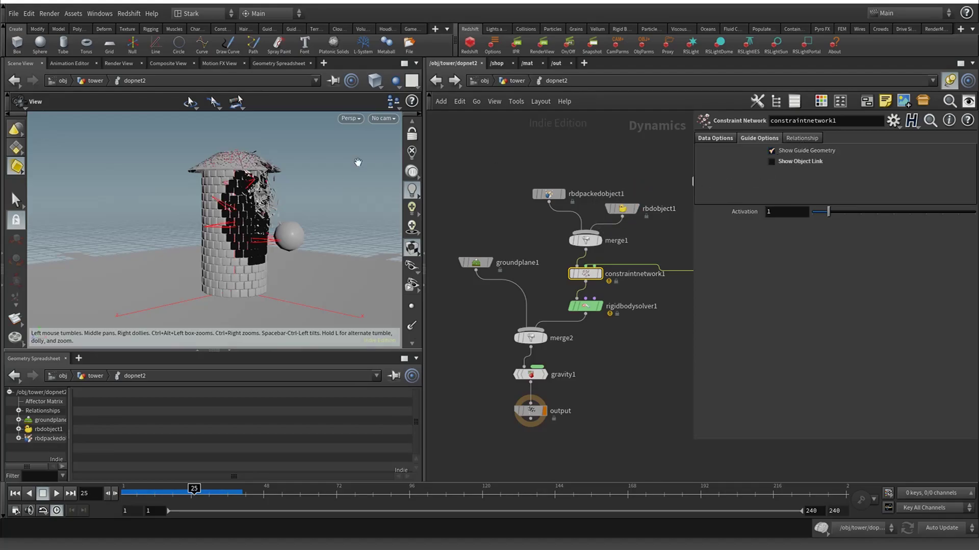
mouse_move(276, 239)
left_mouse_down()
mouse_move(250, 225)
mouse_move(226, 237)
mouse_move(268, 195)
mouse_move(254, 179)
mouse_move(280, 182)
mouse_move(224, 196)
mouse_move(231, 179)
left_mouse_up()
scroll(268, 195, "up", 5)
key("shift+w")
scroll(204, 250, "up", 5)
key("w")
key("w")
scroll(214, 247, "up", 4)
left_click_drag(220, 246, 319, 265)
scroll(248, 231, "down", 8)
middle_click_drag(319, 264, 301, 230)
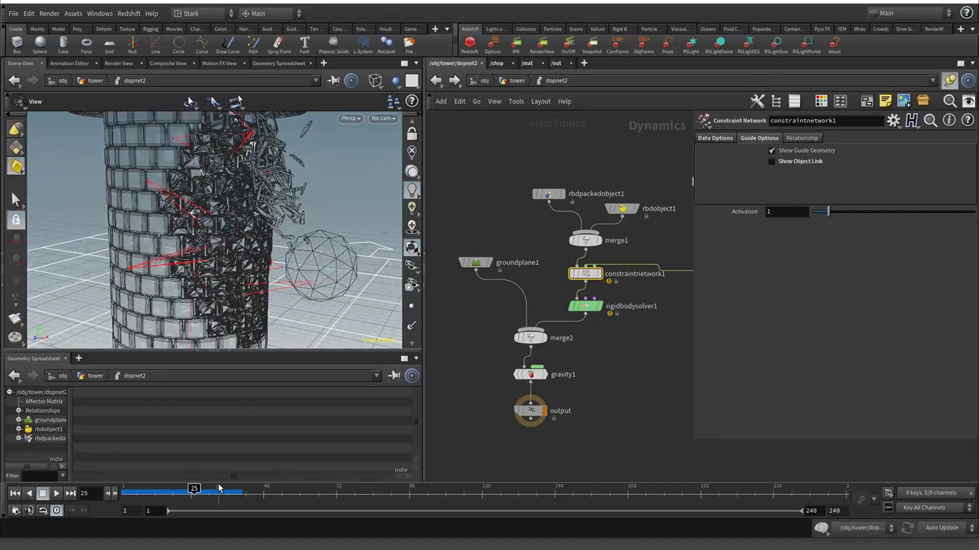
left_click(772, 152)
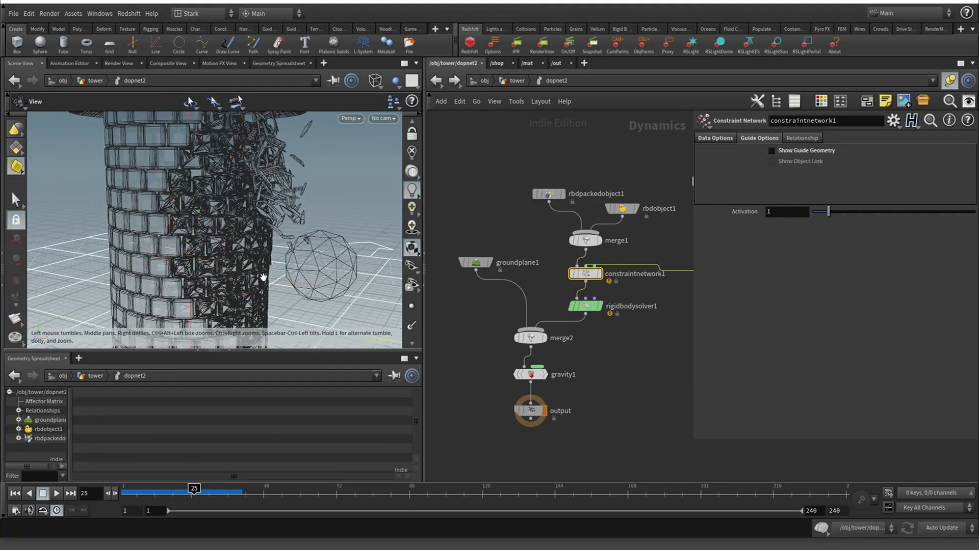
Play the simulation from frame 25 to frame 49, comparing the breaking wall in shaded and wireframe modes
left_click(57, 493)
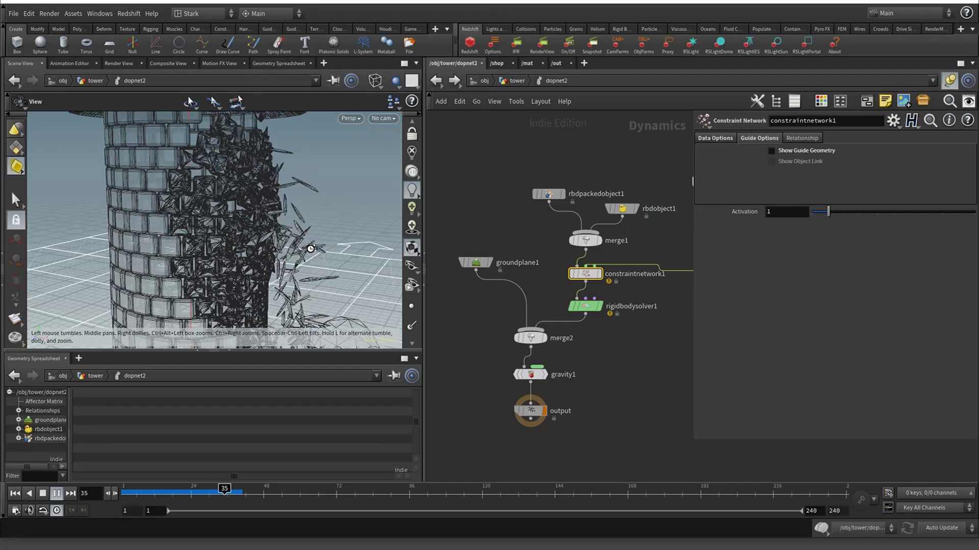
key("w")
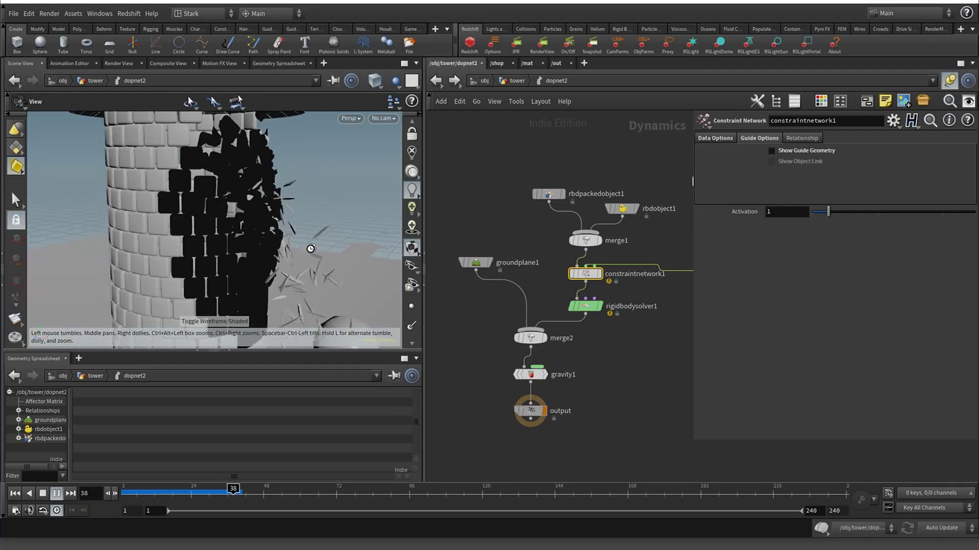
scroll(313, 252, "down", 1)
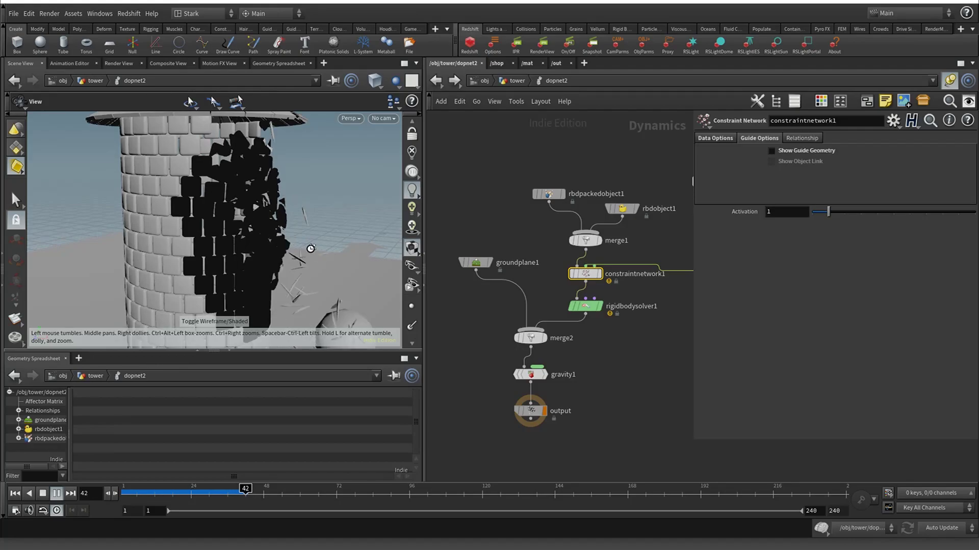
key("w")
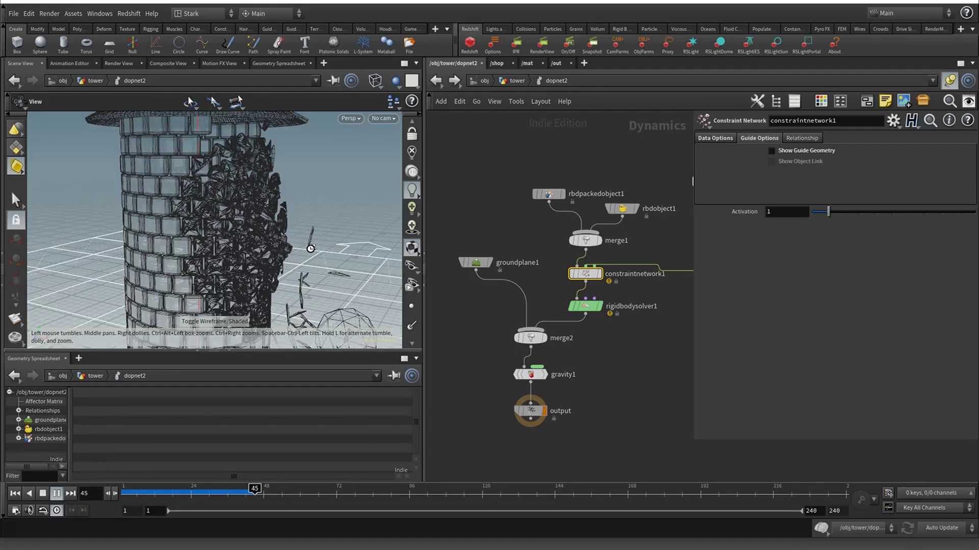
left_click(48, 493)
Examine the broken bricks around the impact area up close in shaded mode at frame 49
left_click_drag(347, 308, 280, 298)
scroll(154, 164, "up", 3)
middle_click_drag(166, 233, 271, 185)
scroll(251, 201, "up", 4)
key("w")
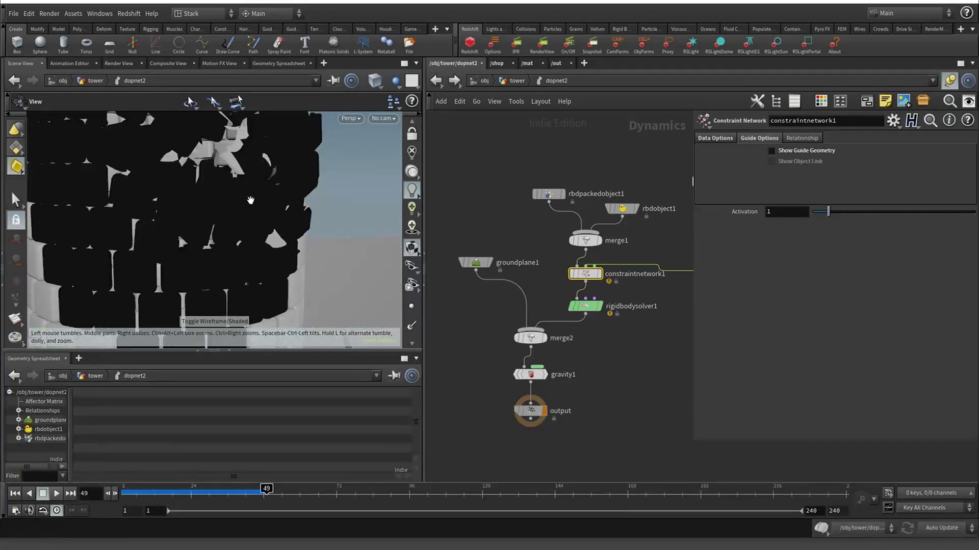
scroll(238, 211, "down", 5)
mouse_move(238, 211)
left_mouse_down()
mouse_move(283, 207)
mouse_move(179, 214)
mouse_move(242, 231)
left_mouse_up()
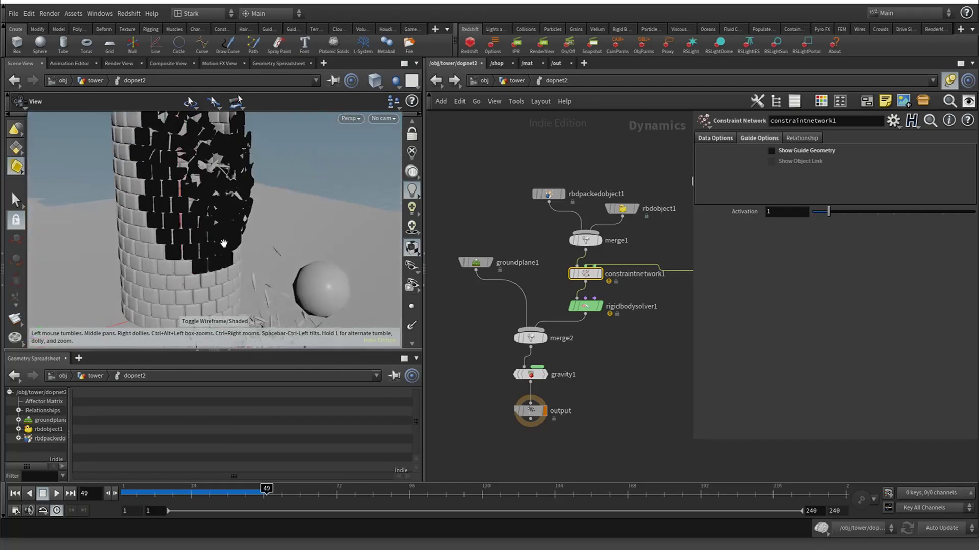
Return to frame 1 and view the roof, top and switch constraint relationship nodes in dopnet2
left_click(15, 494)
middle_click_drag(649, 248, 444, 341)
middle_click_drag(627, 338, 508, 349)
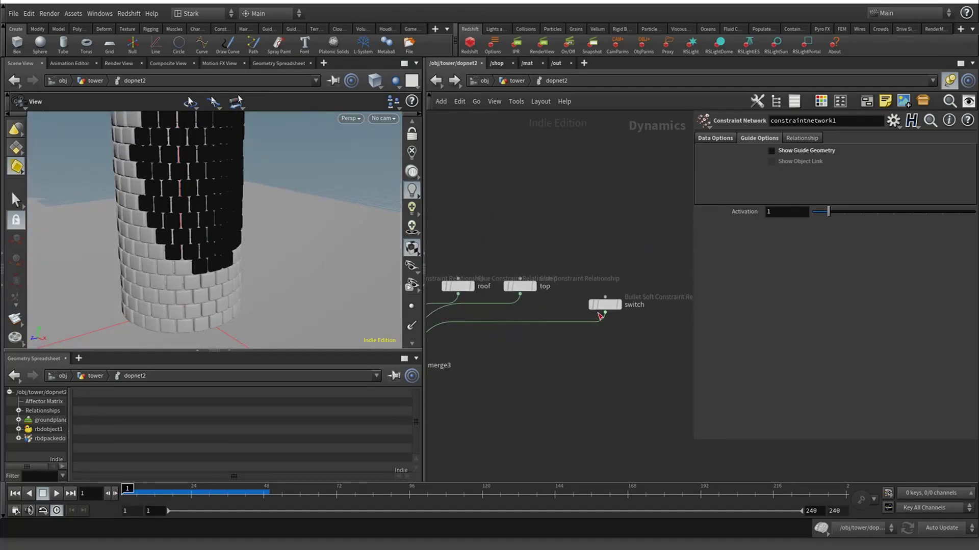
Select rbdconstraintproperties1 in the tower network and review its Constraint Type choices
left_click(439, 84)
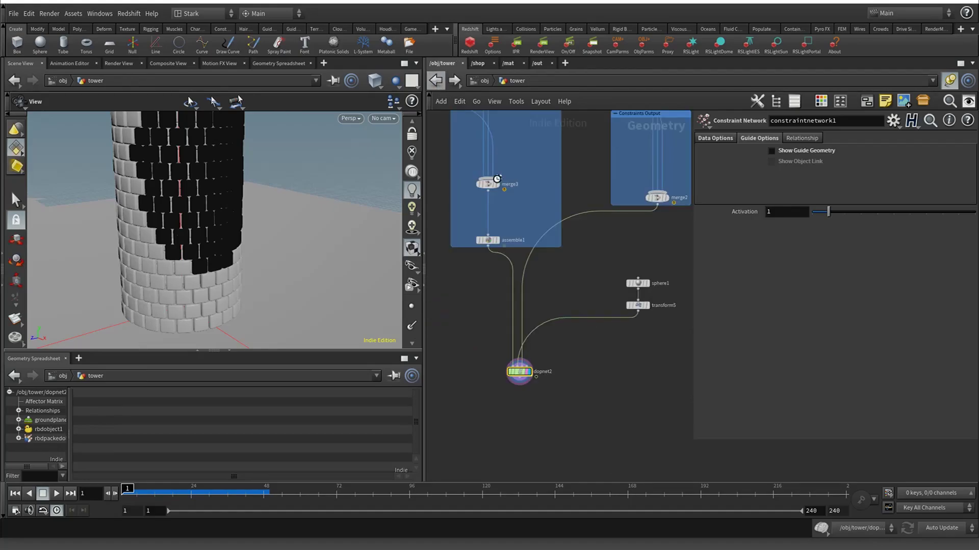
middle_click_drag(450, 212, 512, 362)
middle_click_drag(514, 269, 511, 363)
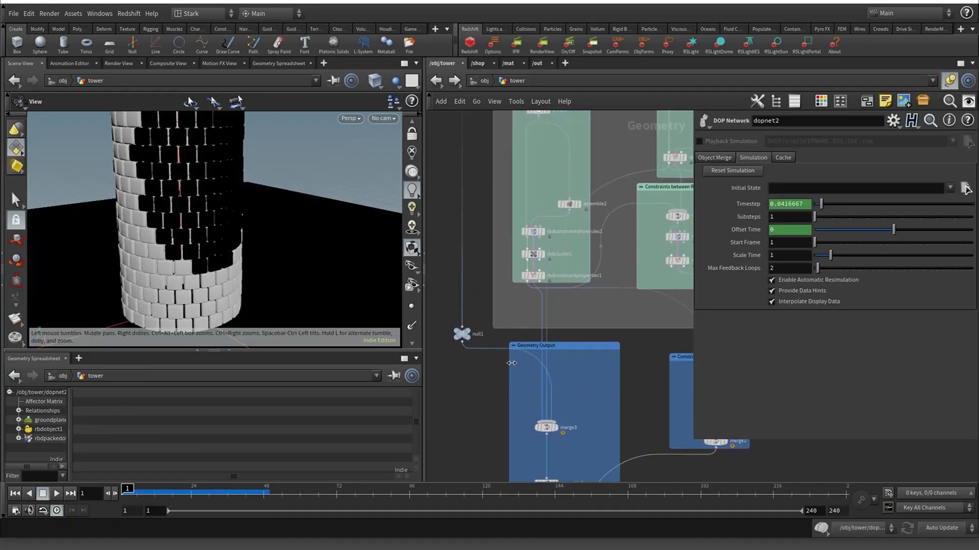
left_click(533, 275)
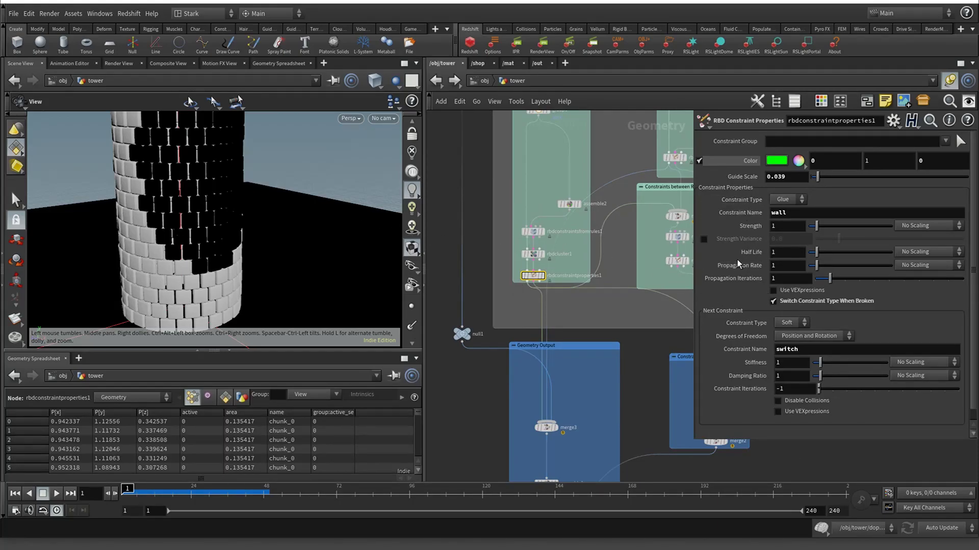
left_click(790, 203)
left_click(790, 203)
left_click(790, 199)
Review the Next Constraint types of rbdconstraintproperties1 and turn off Switch Constraint Type When Broken
left_click(891, 318)
left_click(791, 324)
left_click(790, 324)
left_click(790, 302)
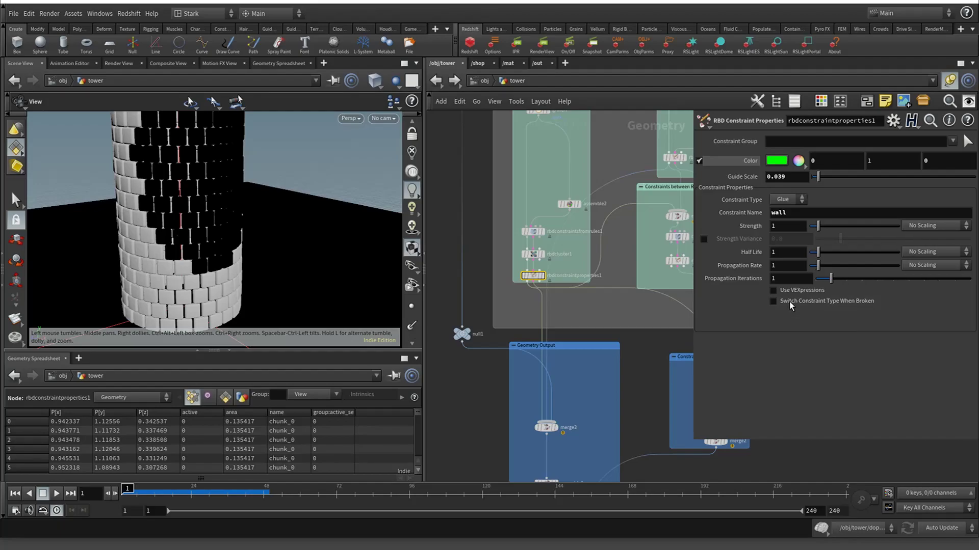
middle_click_drag(496, 392, 486, 215)
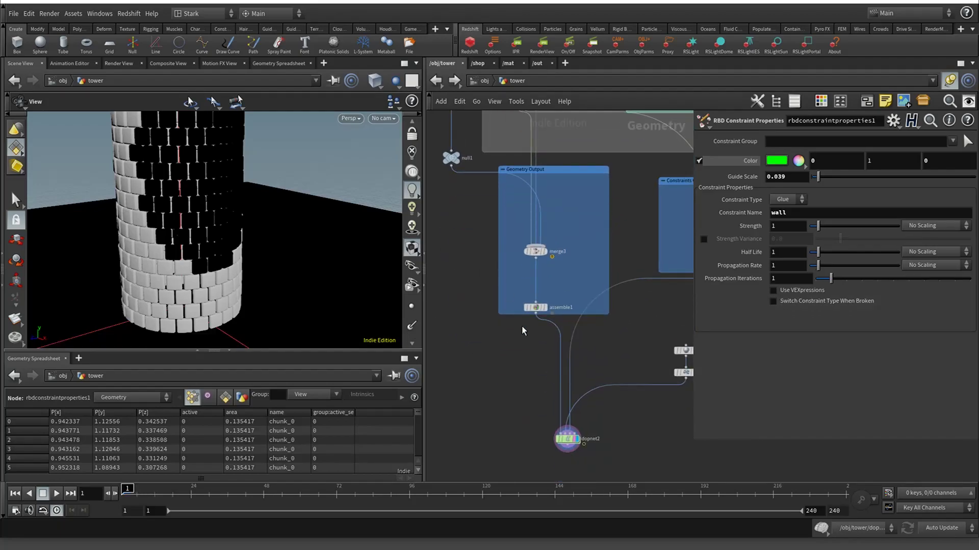
Simulate the tower in dopnet2 to frame 49, rewind to frame 1 and return to the tower network
double_click(567, 439)
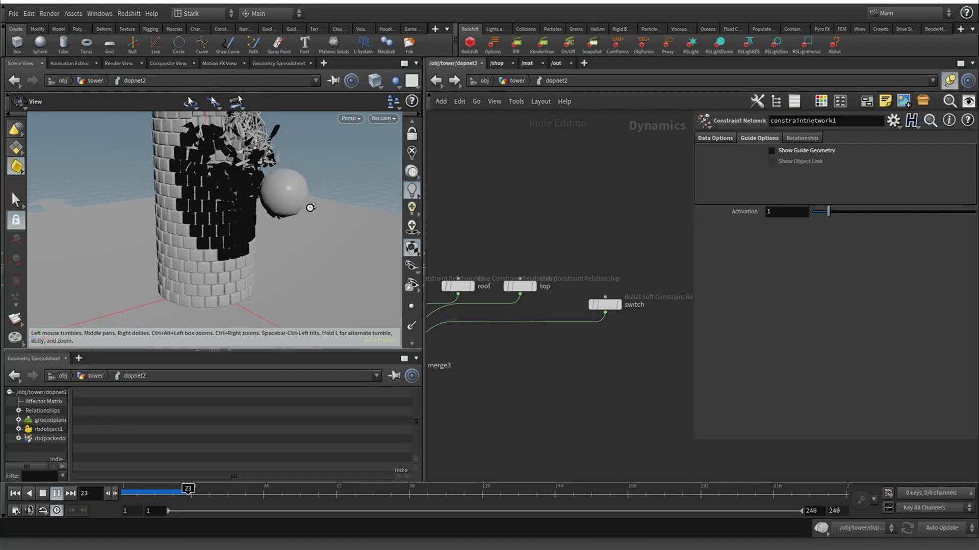
scroll(310, 207, "down", 1)
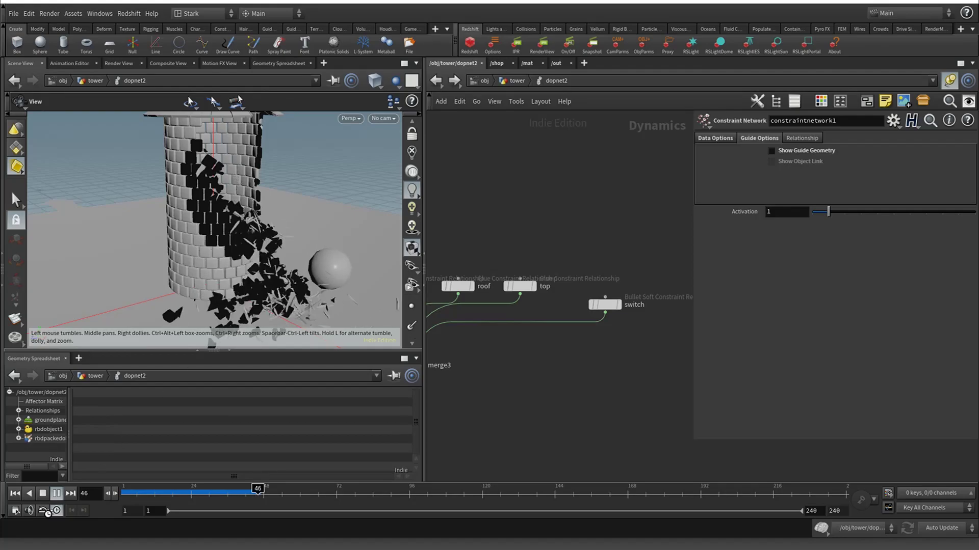
left_click(46, 495)
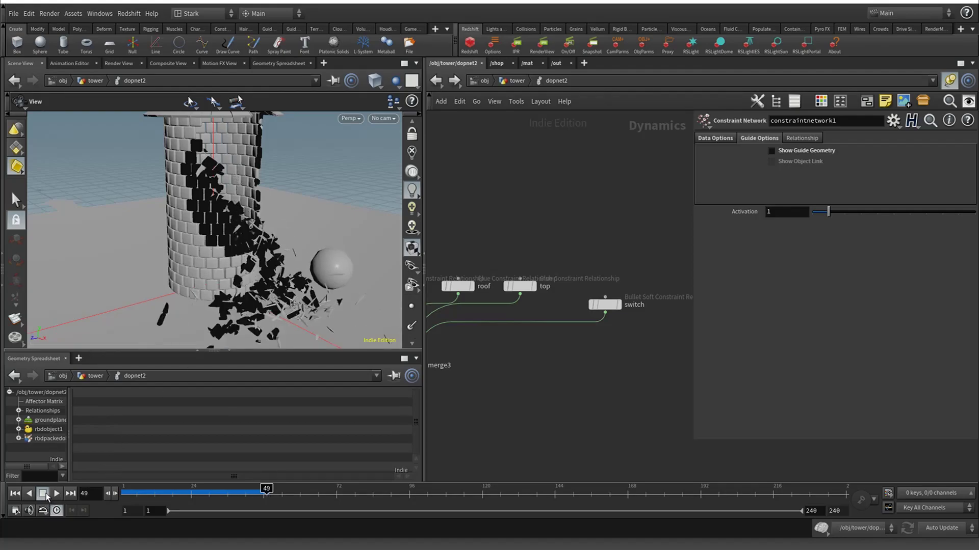
left_click(16, 494)
left_click(430, 81)
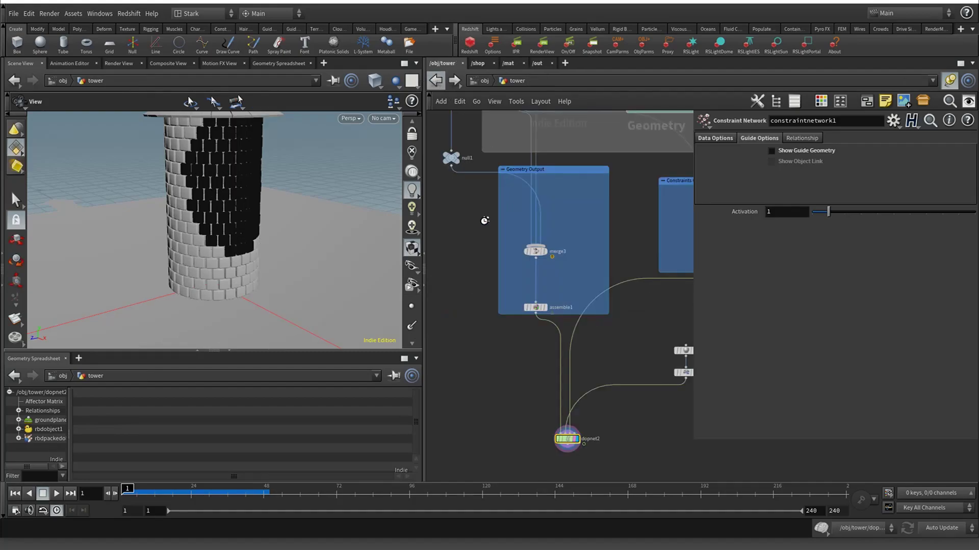
Display rbdcluster1's colored brick clusters in wireframe and set its cluster Size to 0.7 on all three axes
left_click(499, 255)
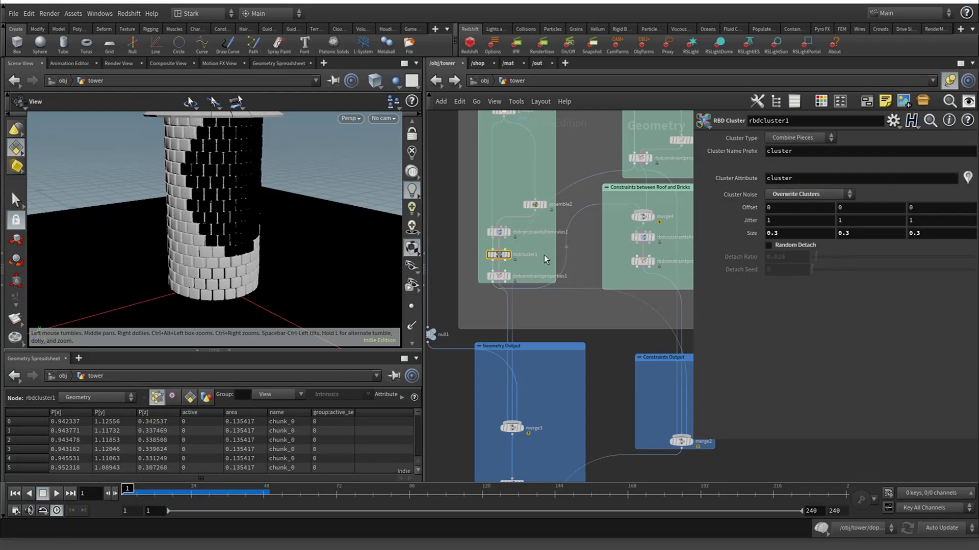
left_click(507, 254)
left_click(506, 255)
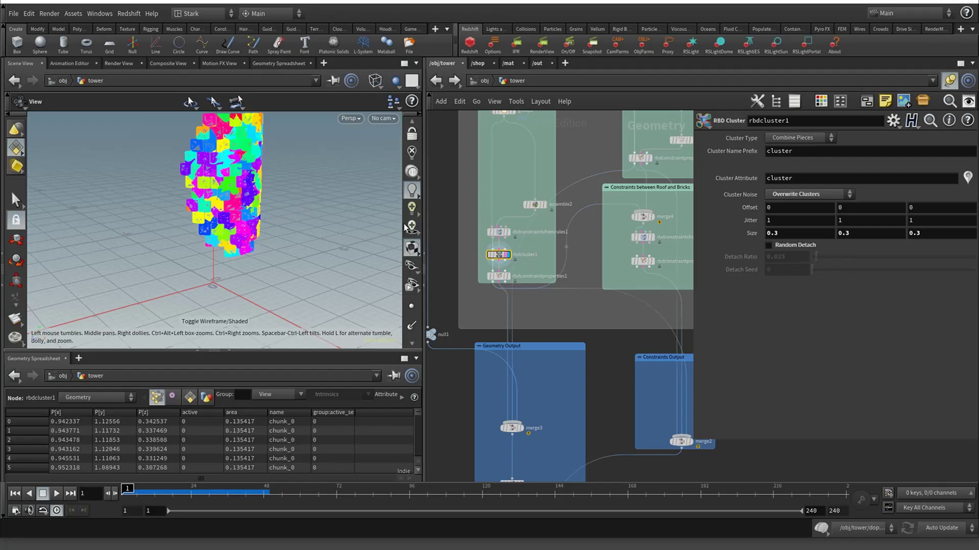
mouse_move(758, 236)
middle_mouse_down()
mouse_move(774, 233)
mouse_move(751, 237)
middle_mouse_up()
Display dopnet2, simulate to frame 67, examine the clustered break in shaded mode and rewind to frame 1
middle_click_drag(562, 382, 575, 199)
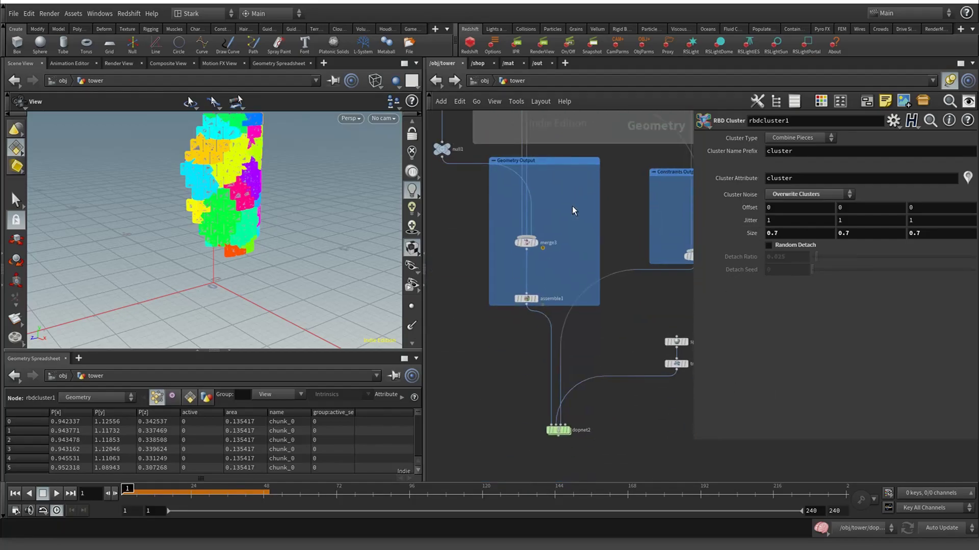
mouse_move(560, 433)
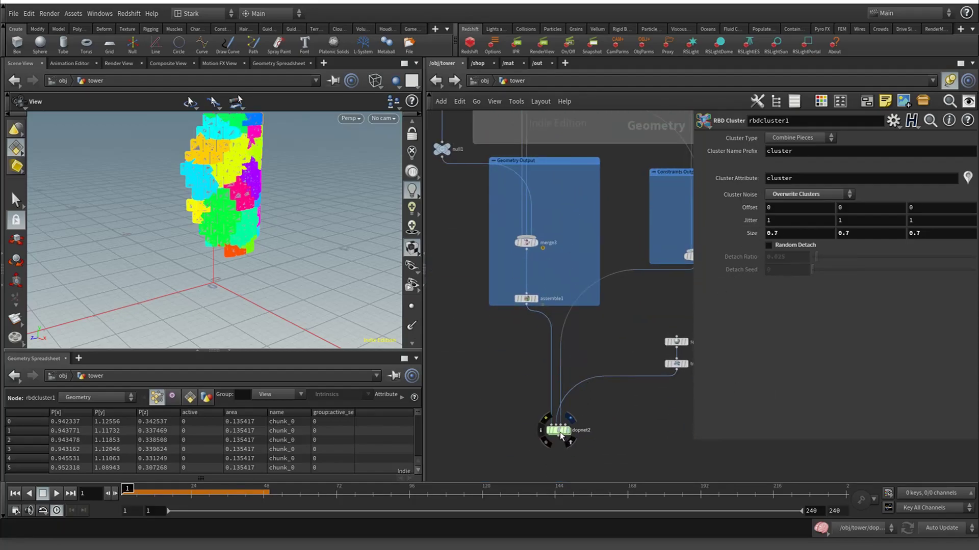
left_click(560, 431)
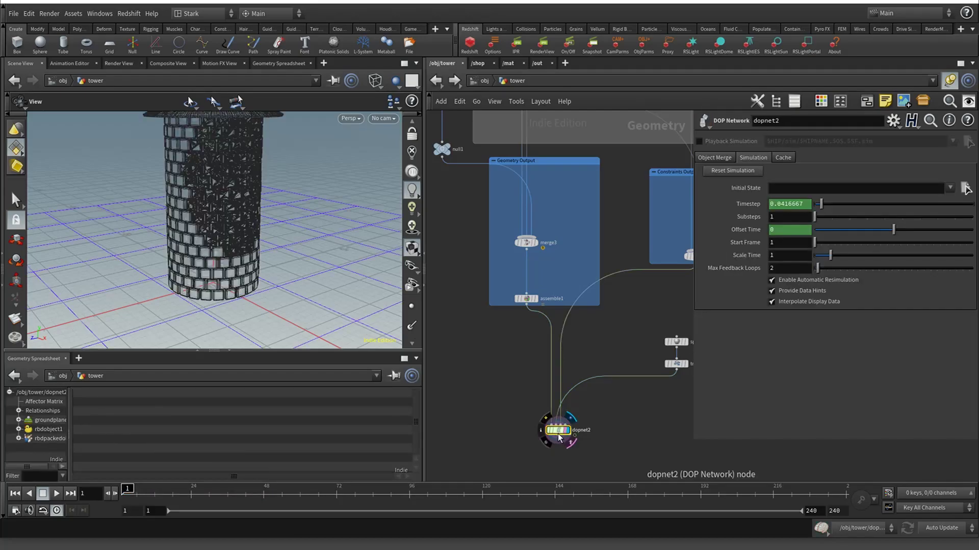
left_click(56, 493)
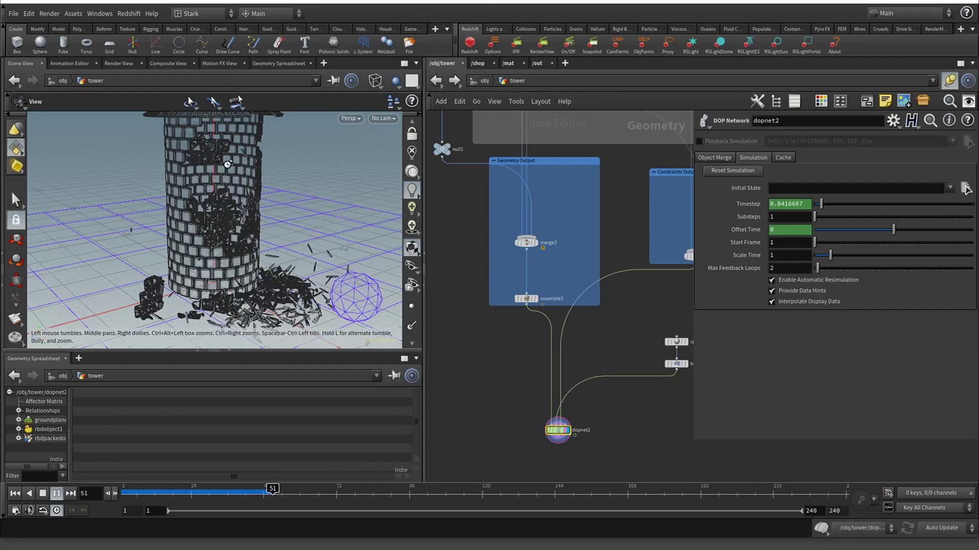
key("w")
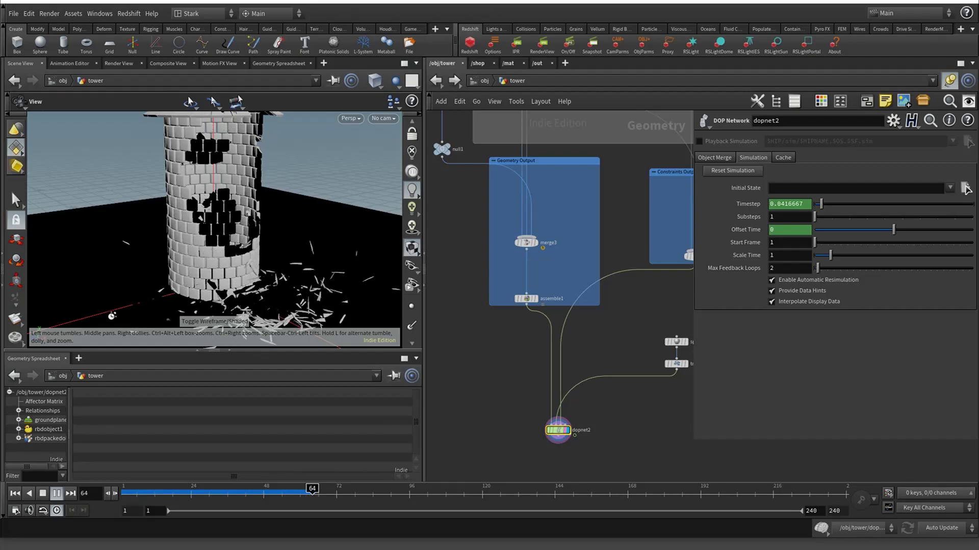
left_click(43, 493)
left_click_drag(316, 227, 244, 231)
left_click_drag(126, 159, 270, 225)
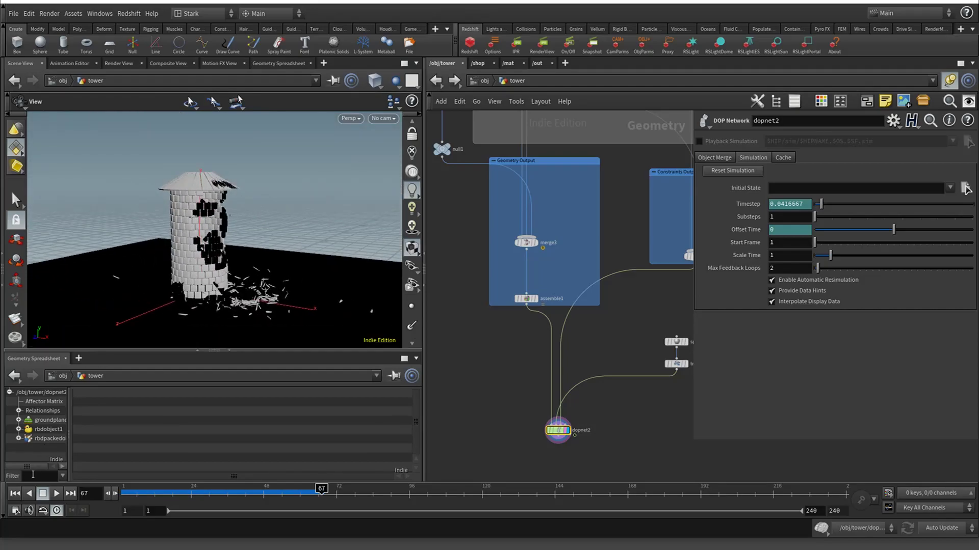
left_click(15, 493)
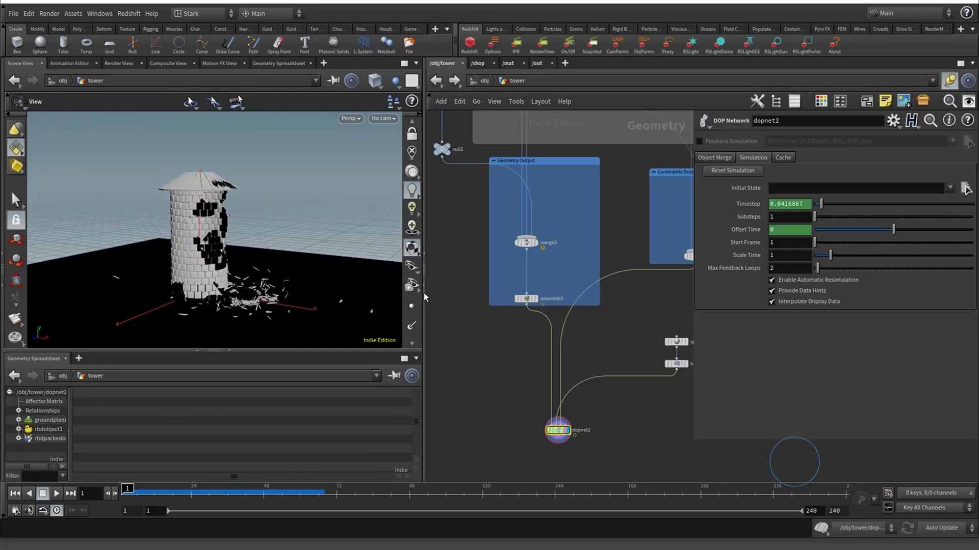
Reopen the tower network and view the clustered wall bricks at rbdconstraintproperties1 in wireframe
left_click(442, 81)
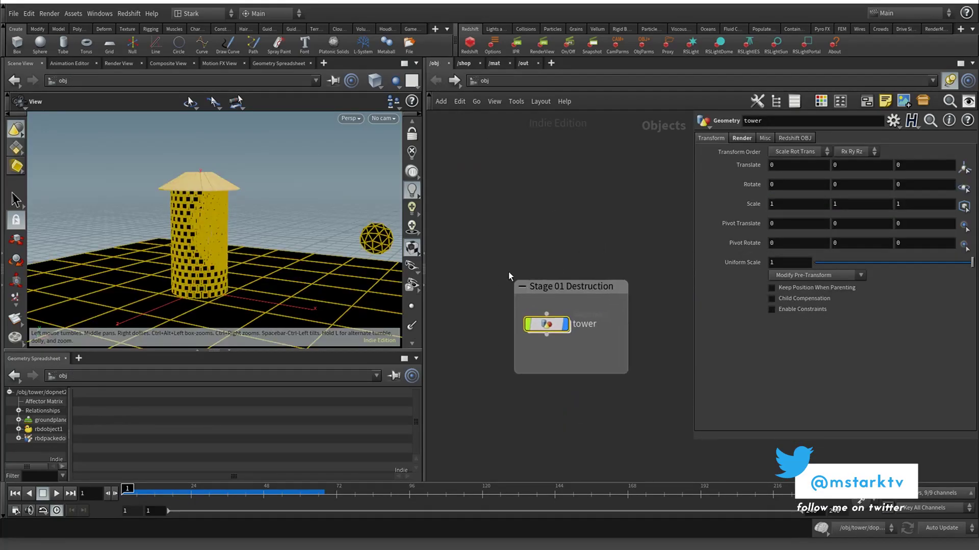
double_click(541, 325)
middle_click_drag(542, 203, 533, 269)
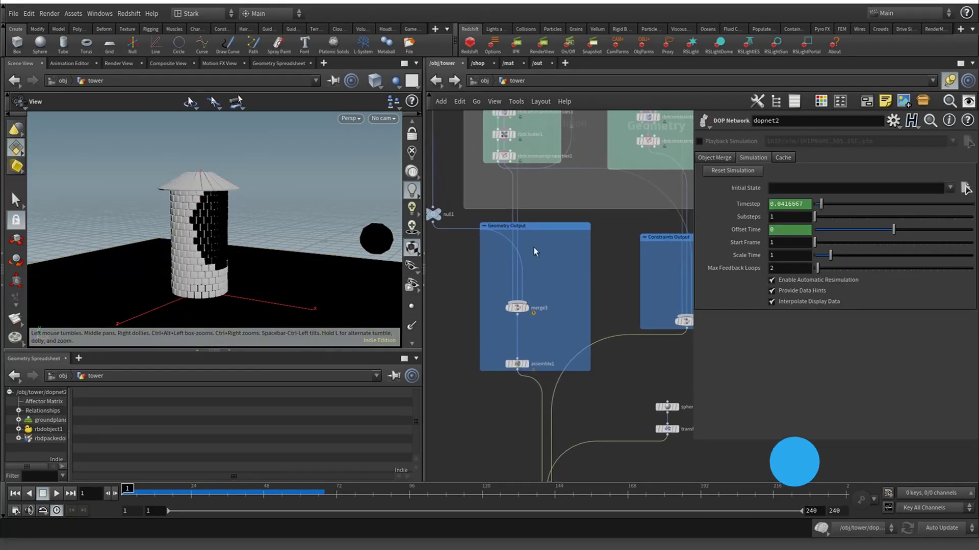
left_click(503, 157)
left_click(503, 134)
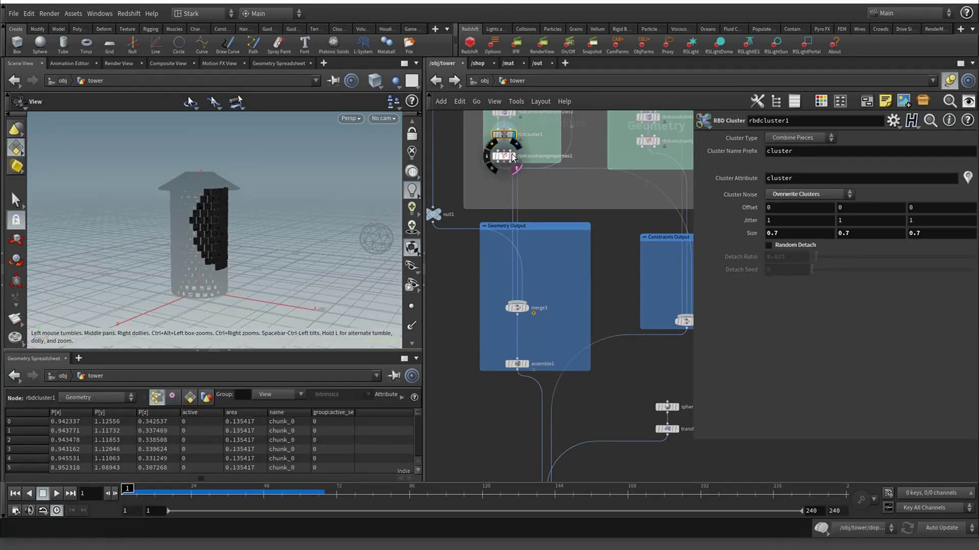
left_click(511, 157)
left_click(508, 161)
key("w")
left_click_drag(302, 194, 267, 196)
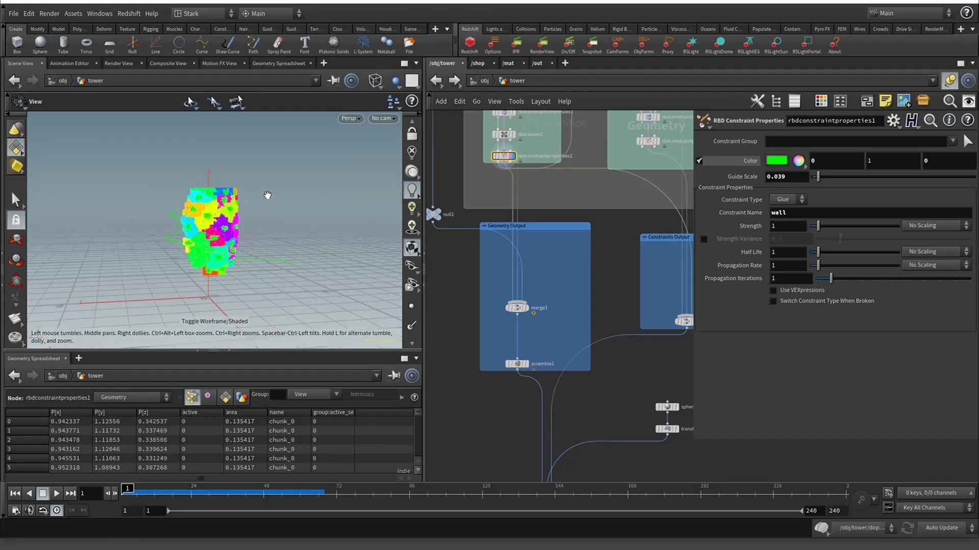
Try a Size X of 0.5 and a different Jitter Y on rbdcluster1, and undo the changes
left_click(503, 135)
mouse_move(804, 235)
middle_mouse_down()
mouse_move(785, 235)
mouse_move(784, 220)
mouse_move(816, 222)
middle_mouse_up()
middle_click_drag(882, 223, 632, 211)
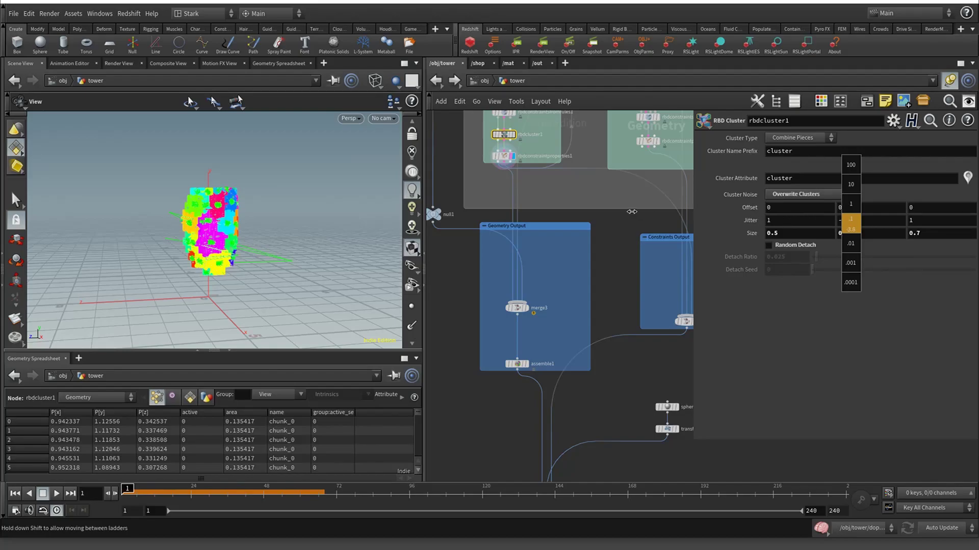
middle_click_drag(439, 188, 439, 188)
key("ctrl+z")
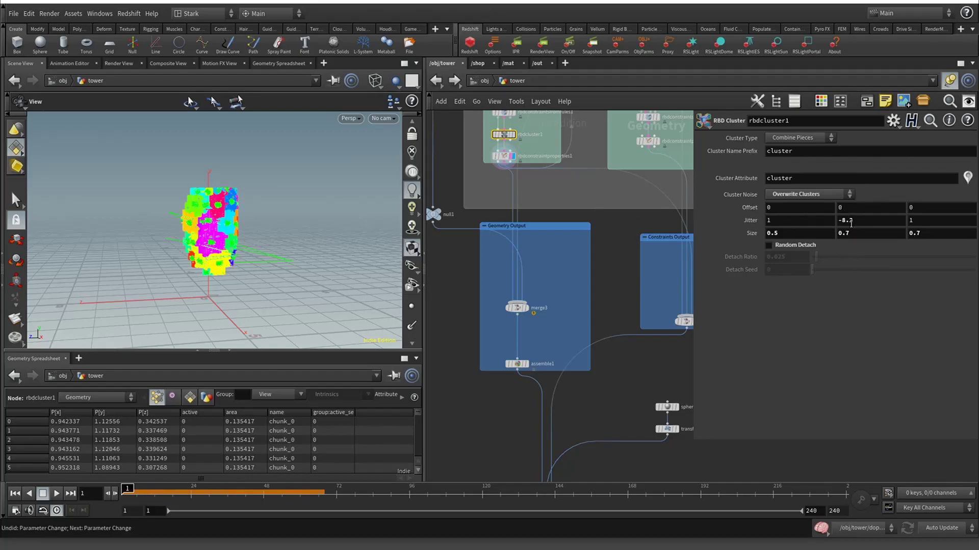
Simulate the tower again in dopnet2 past frame 49 in shaded mode, rewind to frame 1 and return to the tower network
middle_click_drag(642, 378, 636, 205)
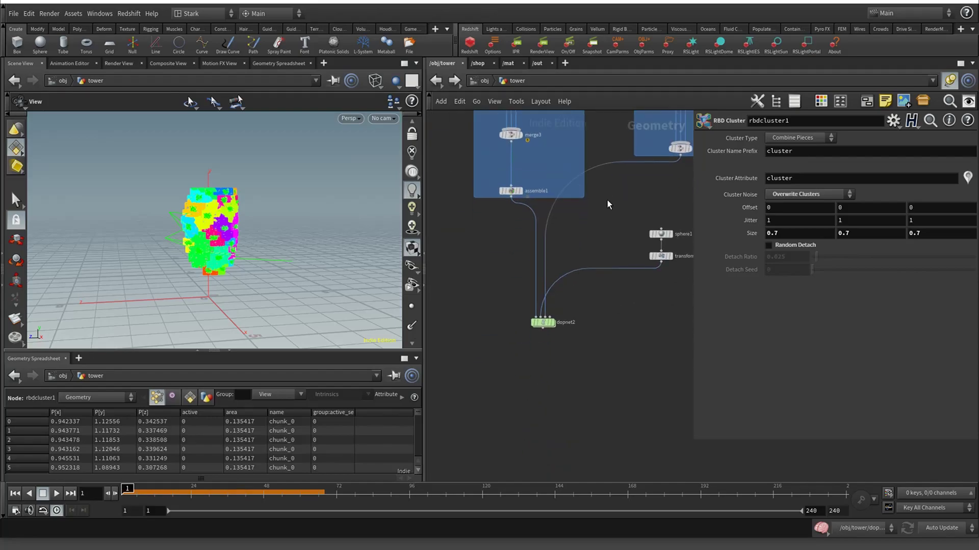
left_click(551, 326)
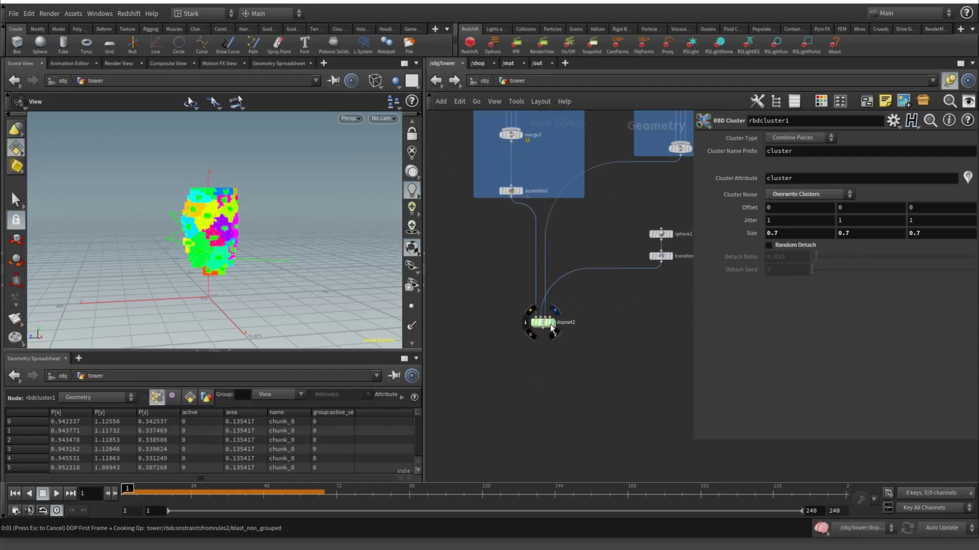
double_click(549, 326)
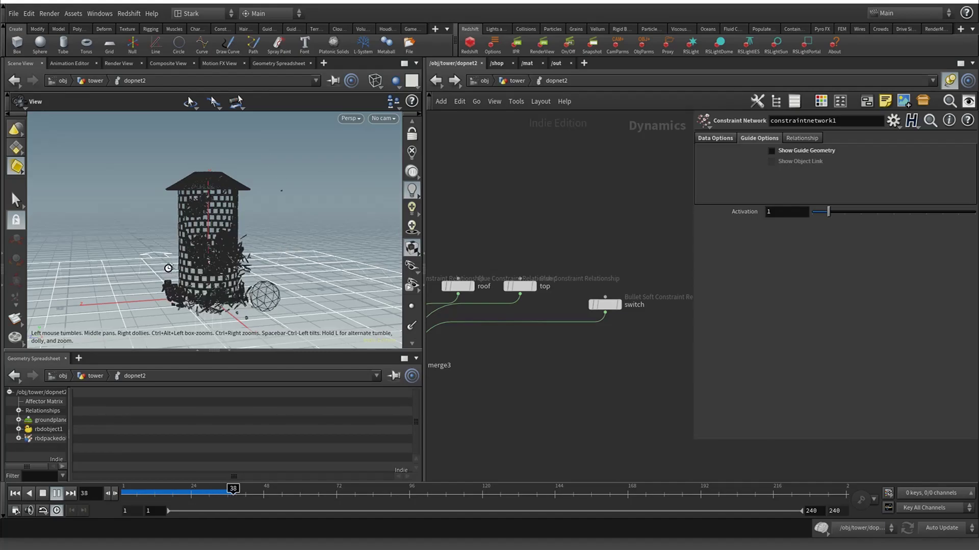
key("w")
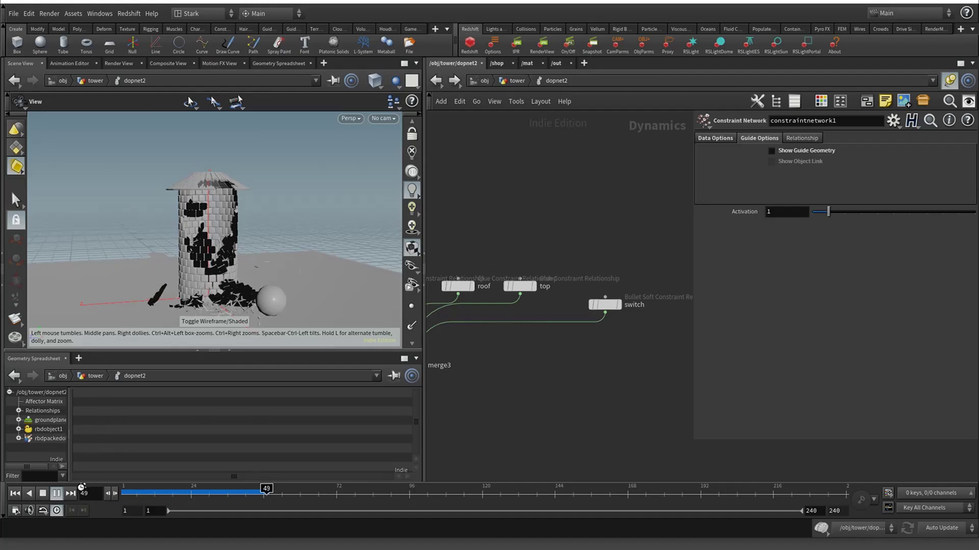
left_click(15, 494)
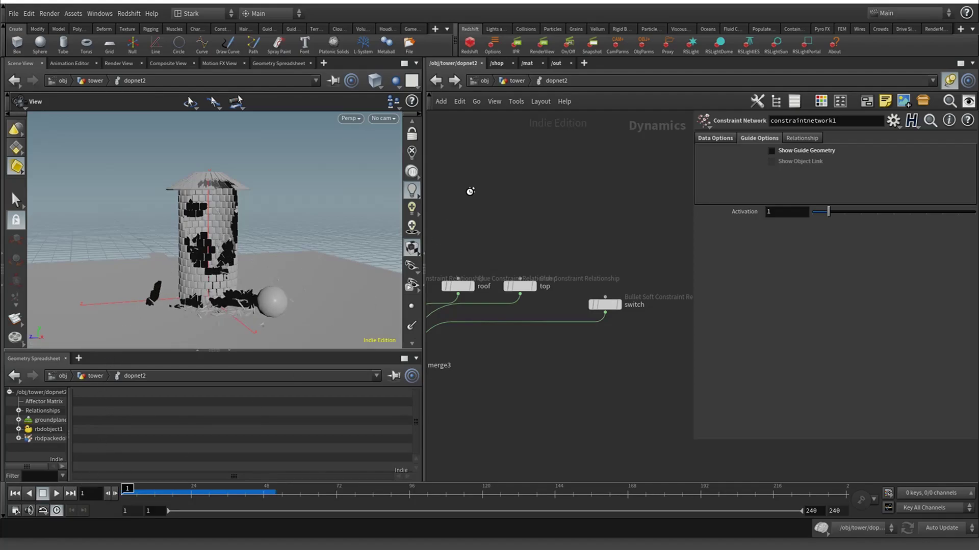
left_click(434, 81)
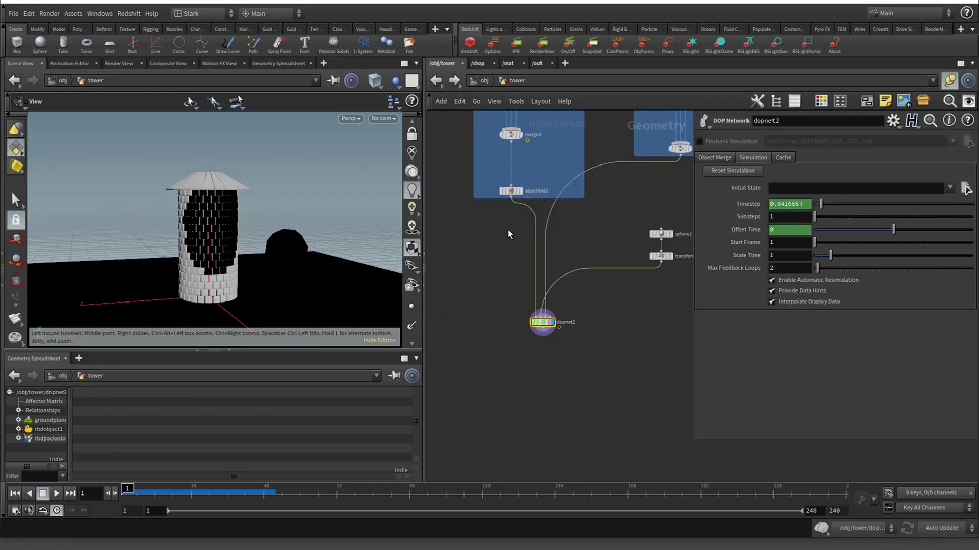
Review the wall's cluster and constraint rule settings and turn on Switch Constraint Type When Broken in rbdconstraintproperties1
left_click(479, 248)
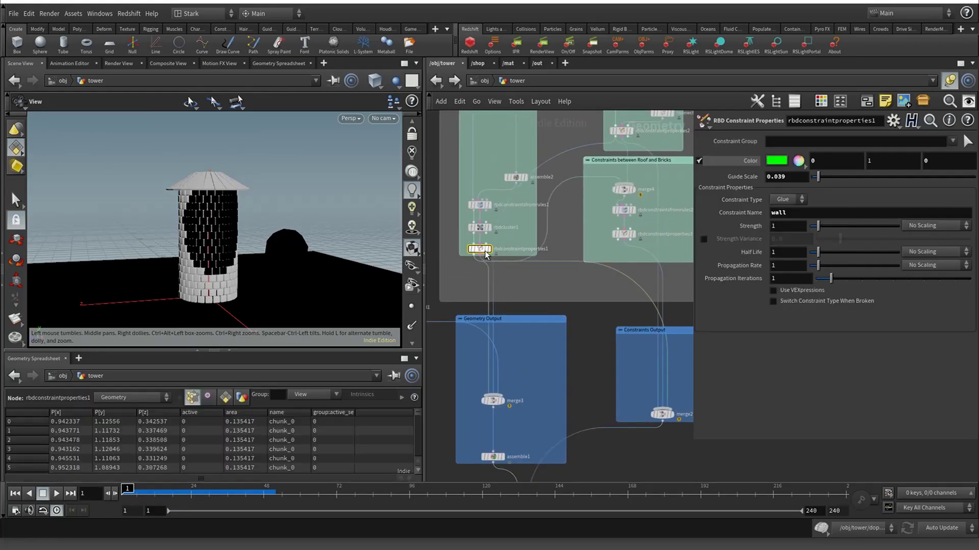
left_click(479, 227)
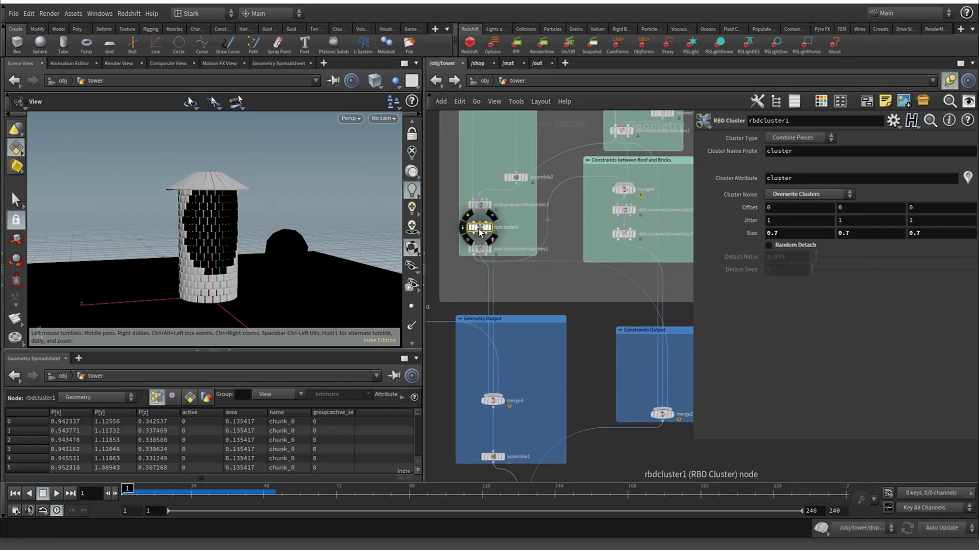
left_click(480, 205)
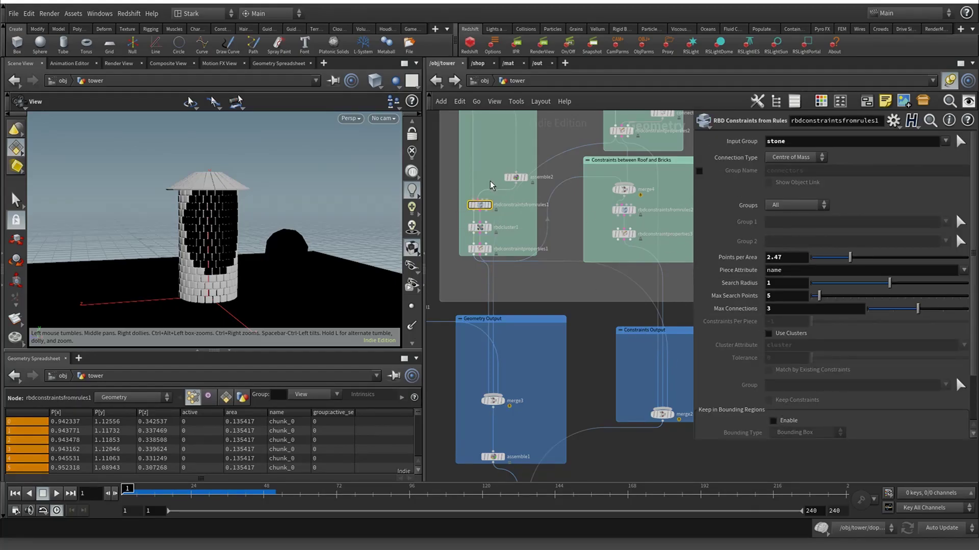
left_click(479, 249)
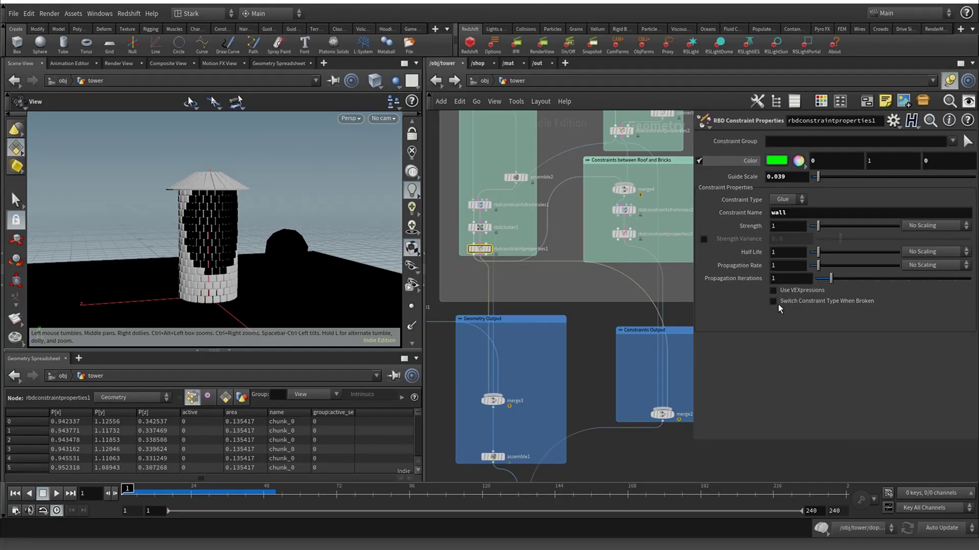
left_click(778, 303)
Simulate in dopnet2 to frame 45, view the impact from the tower's side and rewind to frame 1
middle_click_drag(555, 374, 579, 173)
double_click(547, 387)
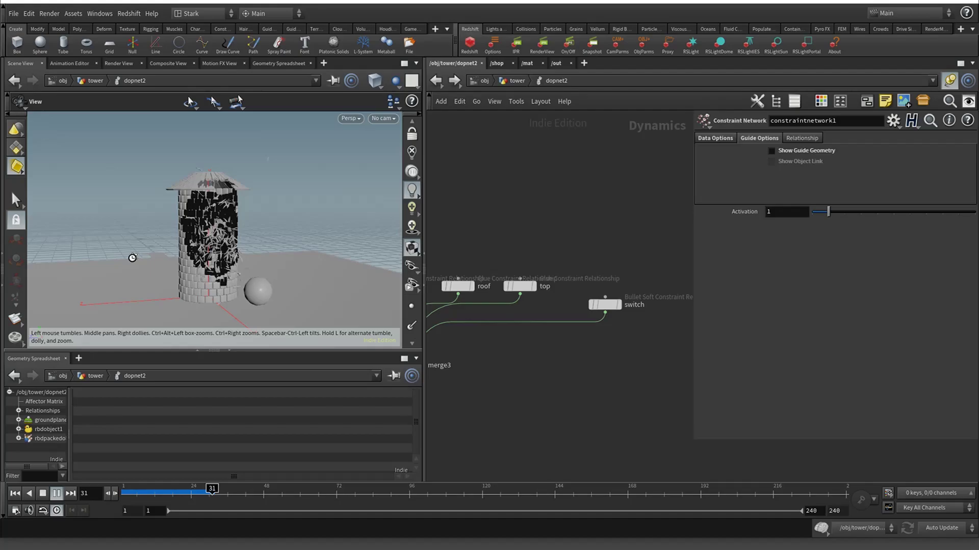
left_click_drag(138, 258, 201, 251)
mouse_move(314, 243)
left_mouse_down()
mouse_move(357, 216)
mouse_move(284, 262)
mouse_move(320, 243)
left_mouse_up()
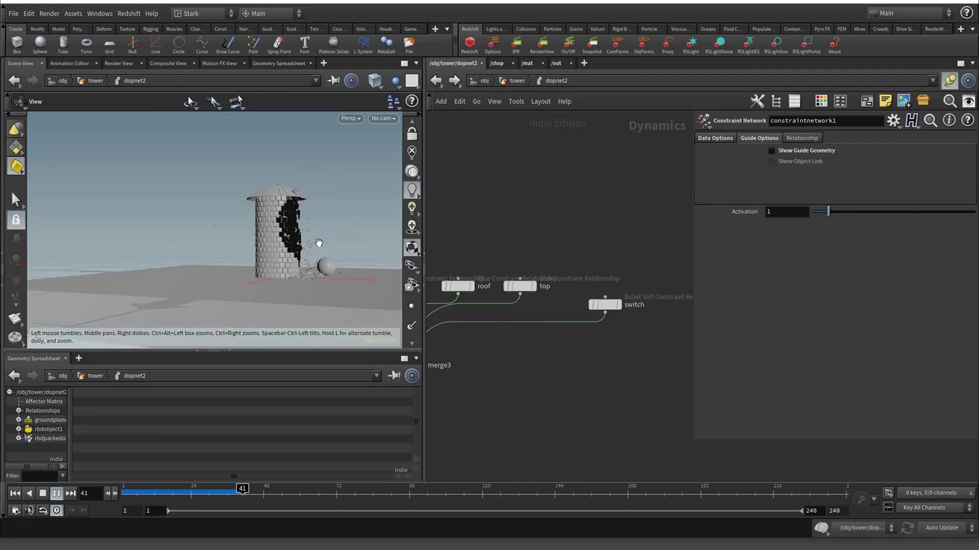
left_click(42, 494)
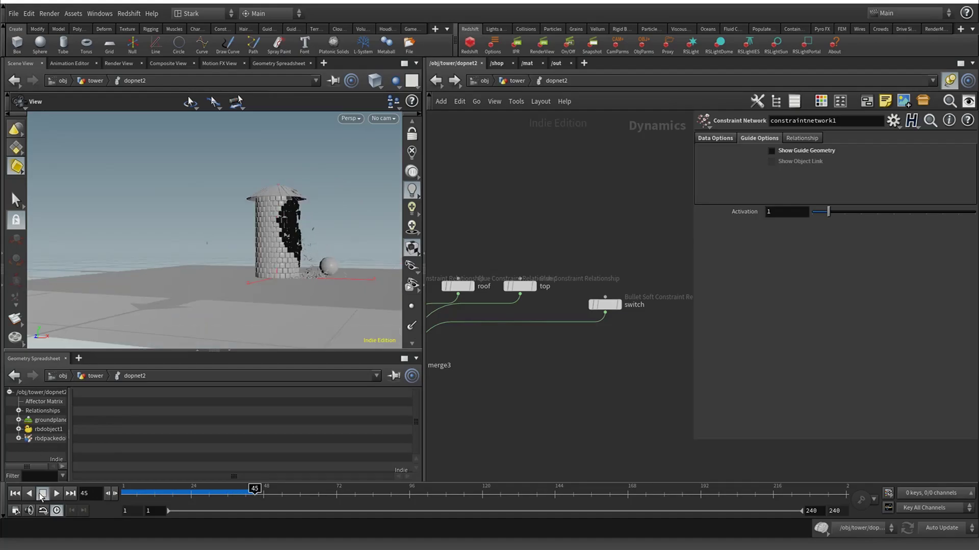
left_click(15, 494)
Duplicate the switch soft constraint relationship in dopnet2 and keep the copy connected to merge3
left_click(605, 305)
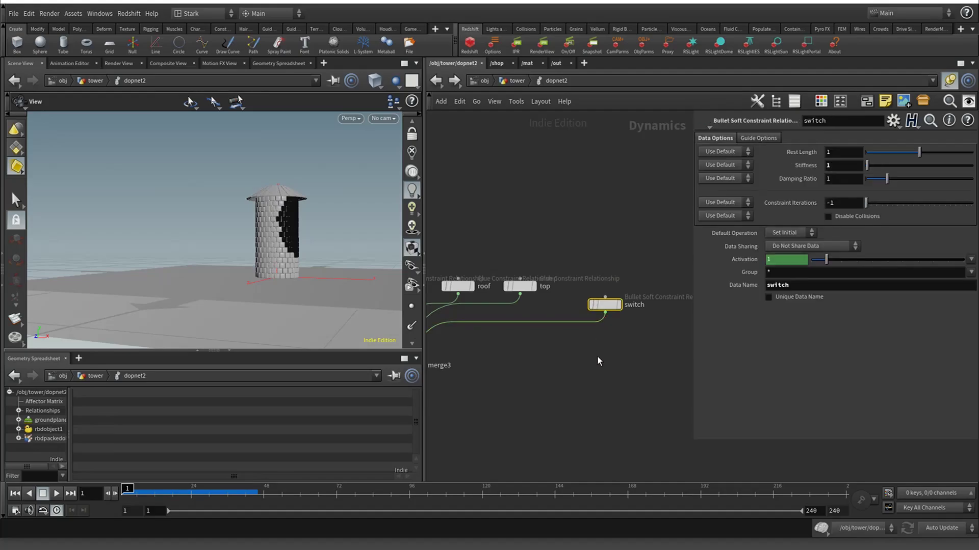
middle_click_drag(659, 348, 628, 271)
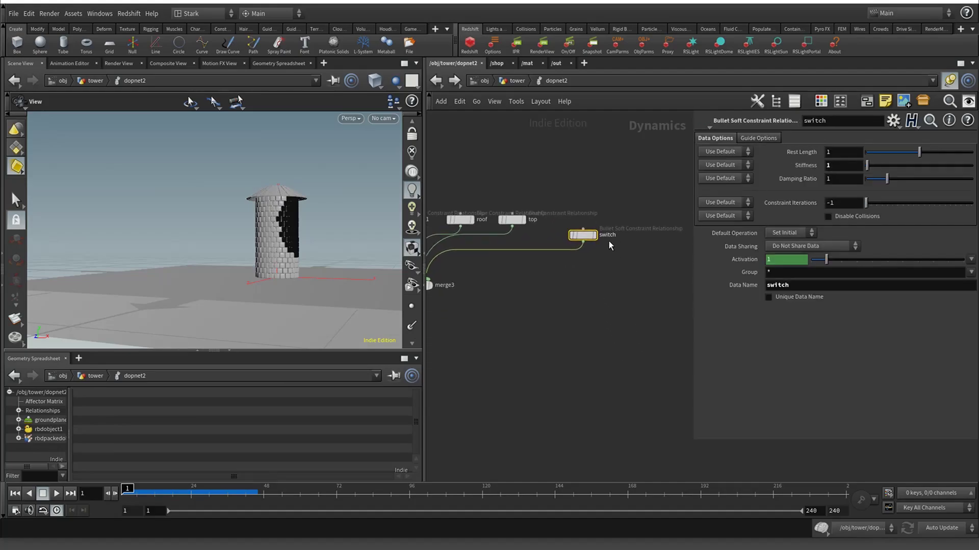
left_click_drag(590, 236, 433, 284, "alt")
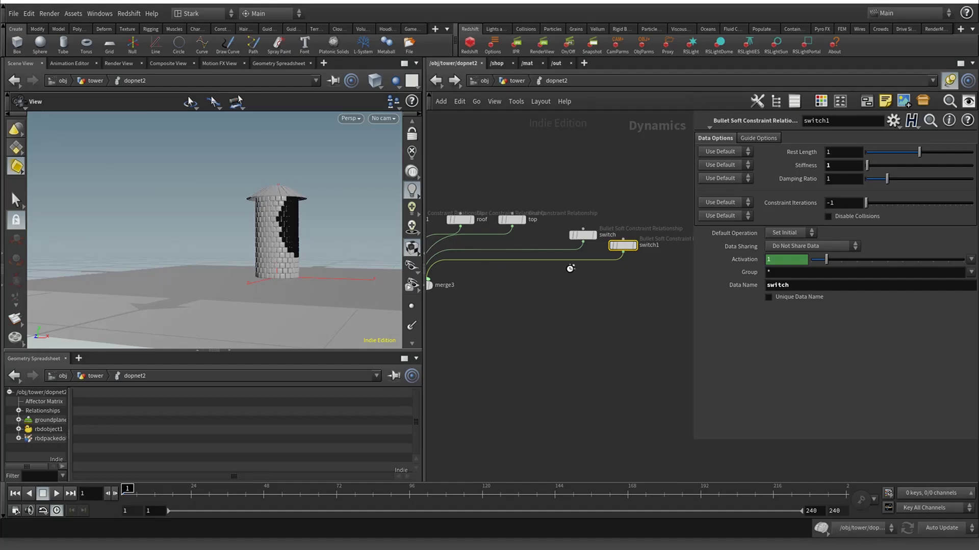
Turn on Switch Constraint Type When Broken in rbdconstraintproperties3 of the tower network, with a Soft next constraint named switch1
left_click(434, 81)
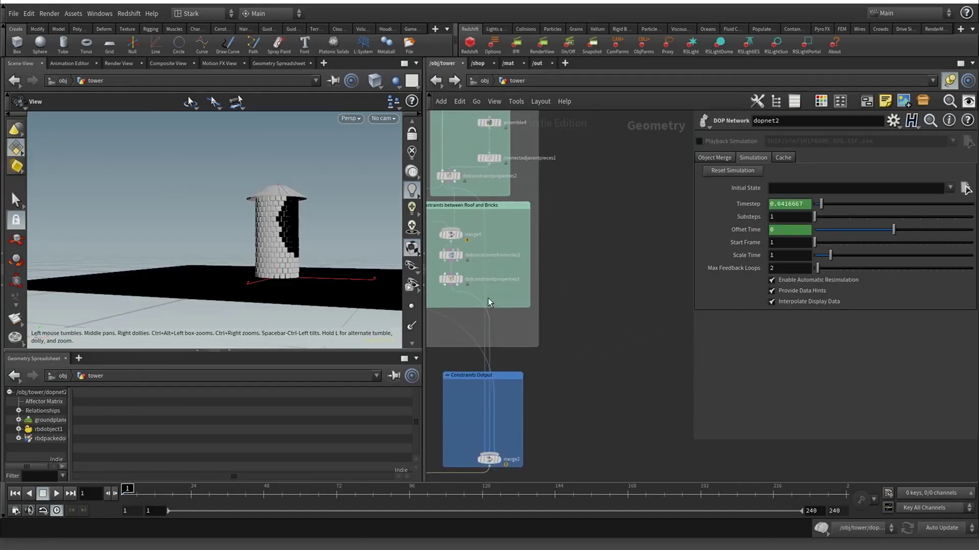
left_click(450, 279)
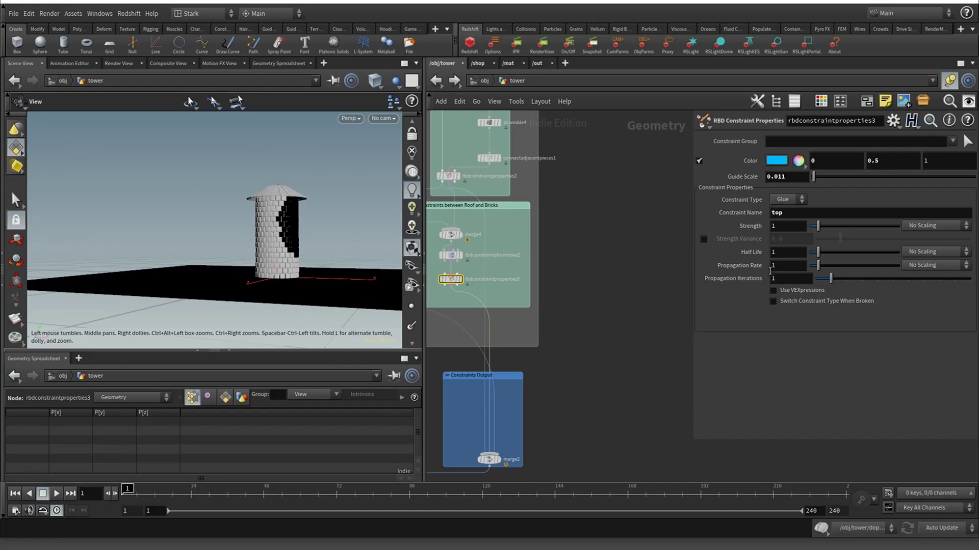
left_click(773, 301)
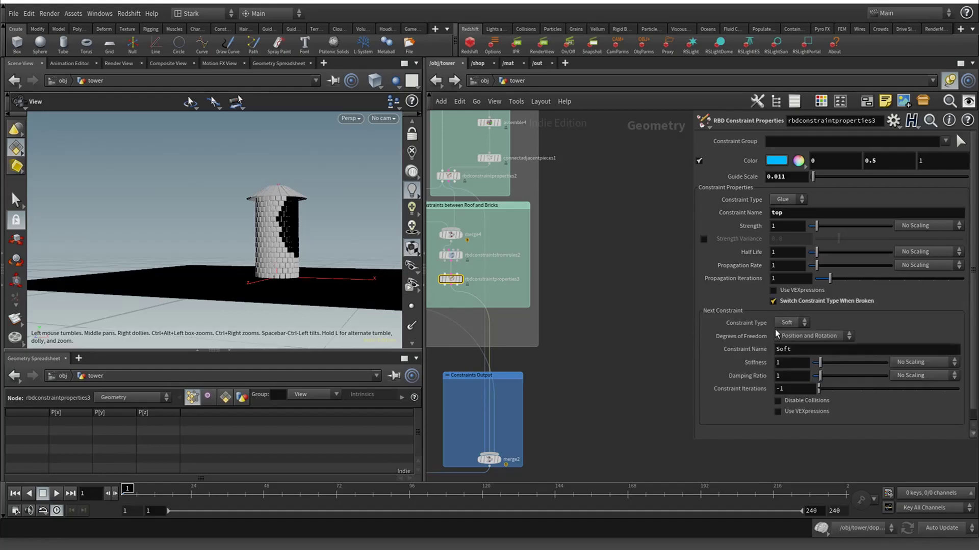
left_click(786, 323)
left_click(785, 333)
double_click(783, 349)
type("switch1")
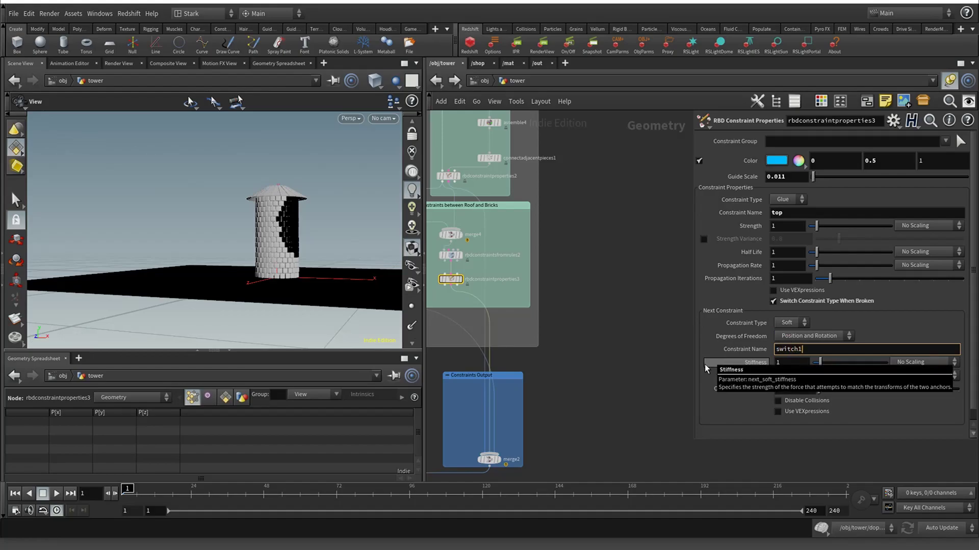
key("Return")
Set the copied soft relationship in dopnet2 to data name switch1, Constraint Iterations 3 and Rest Length 15
middle_click_drag(558, 411, 633, 249)
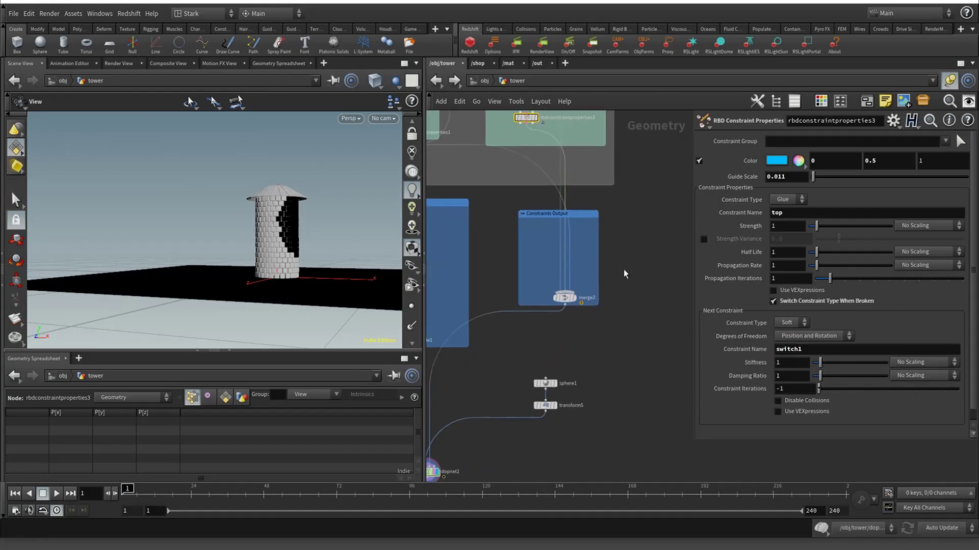
middle_click_drag(572, 391, 626, 272)
double_click(482, 352)
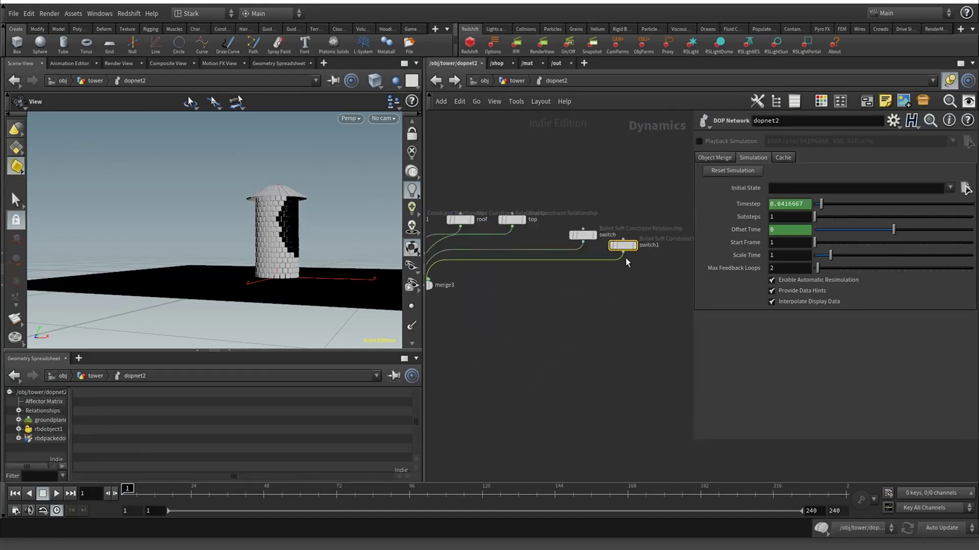
left_click(798, 285)
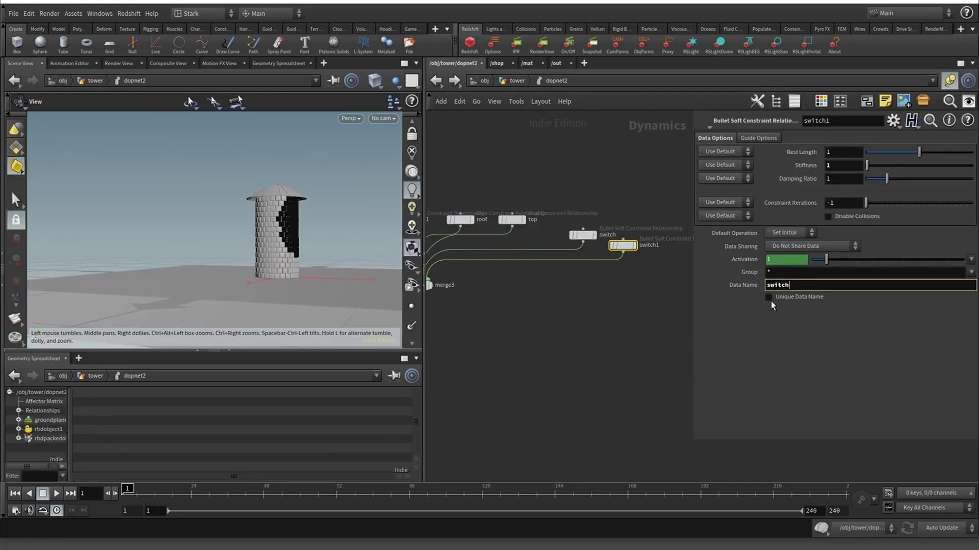
key("Return")
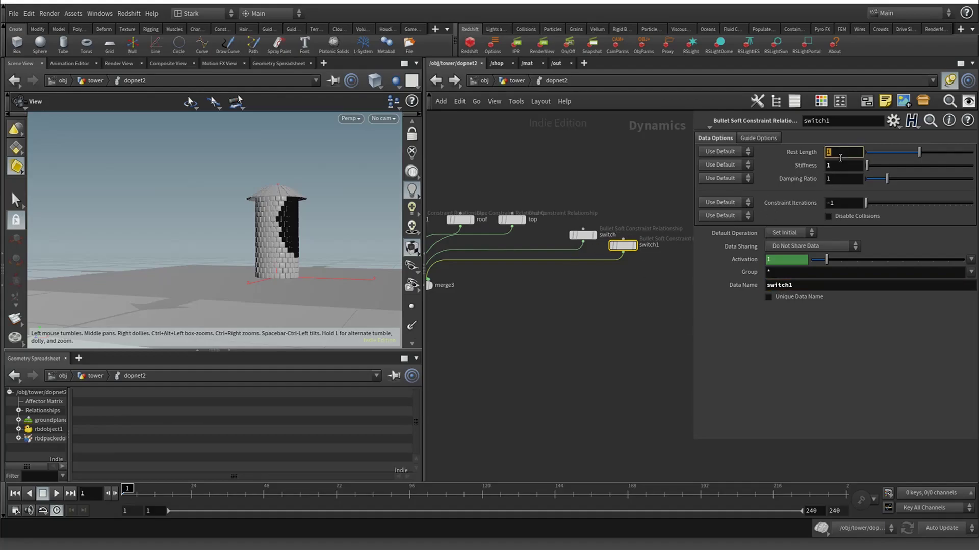
left_click(831, 203)
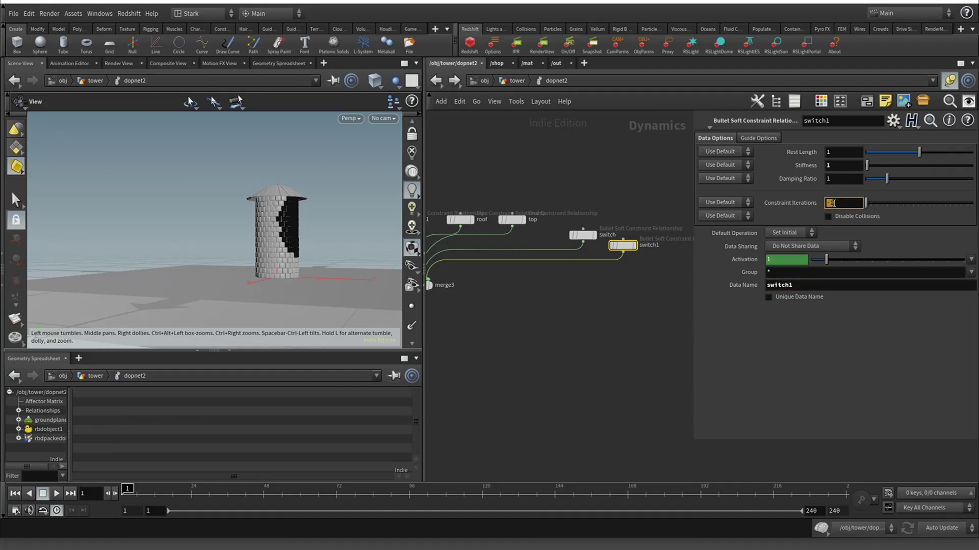
key("Return")
left_click(852, 157)
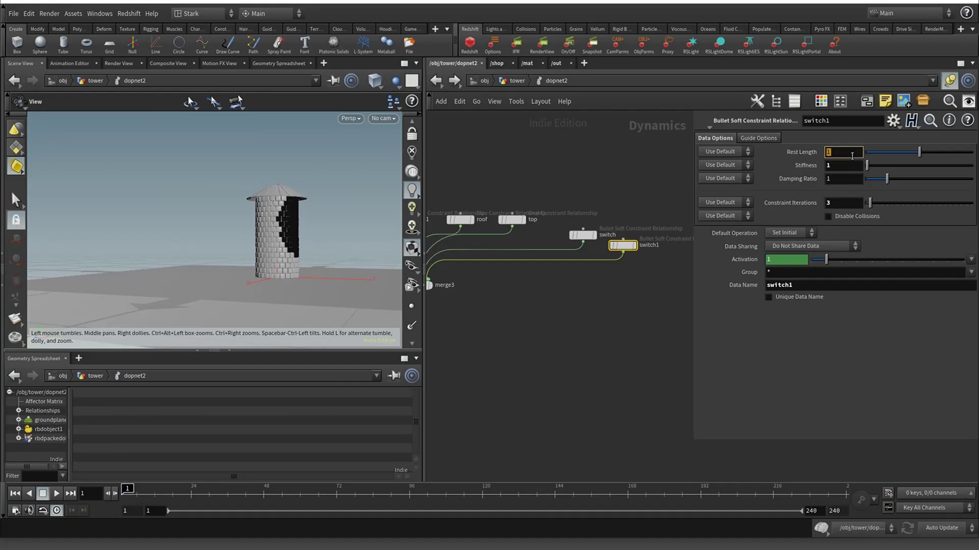
key("Return")
Simulate the tower to frame 63 and examine the broken wall and loose brick pieces up close and from several angles
left_click_drag(297, 179, 270, 194)
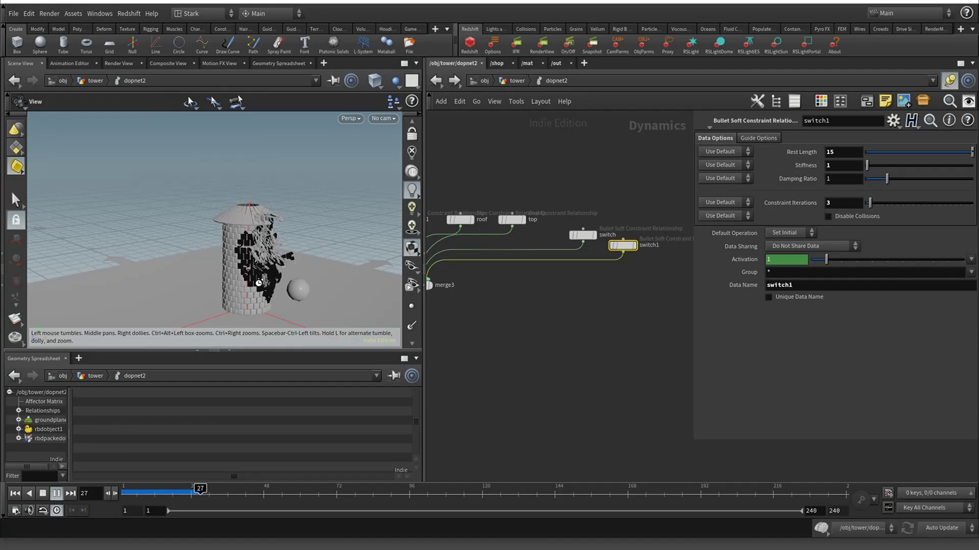
scroll(260, 283, "up", 3)
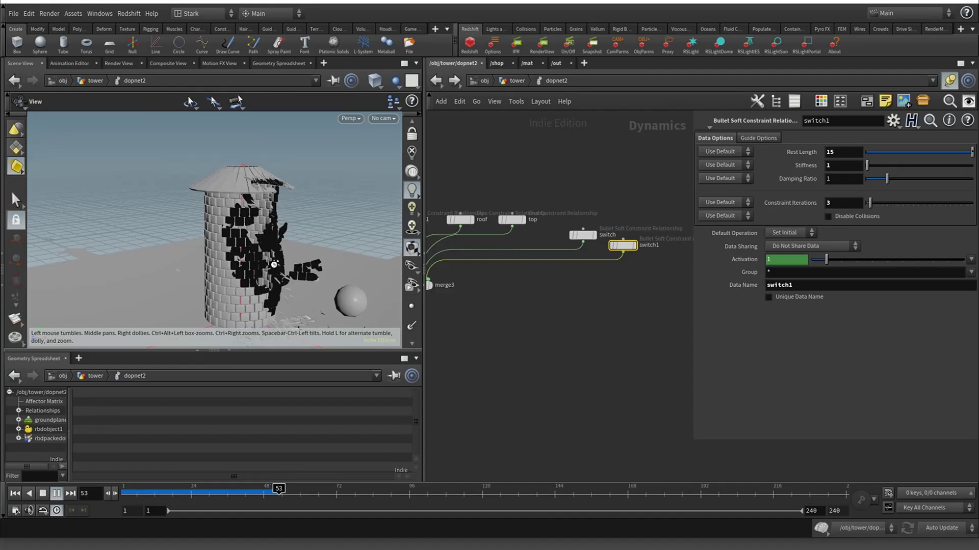
left_click_drag(286, 265, 298, 266)
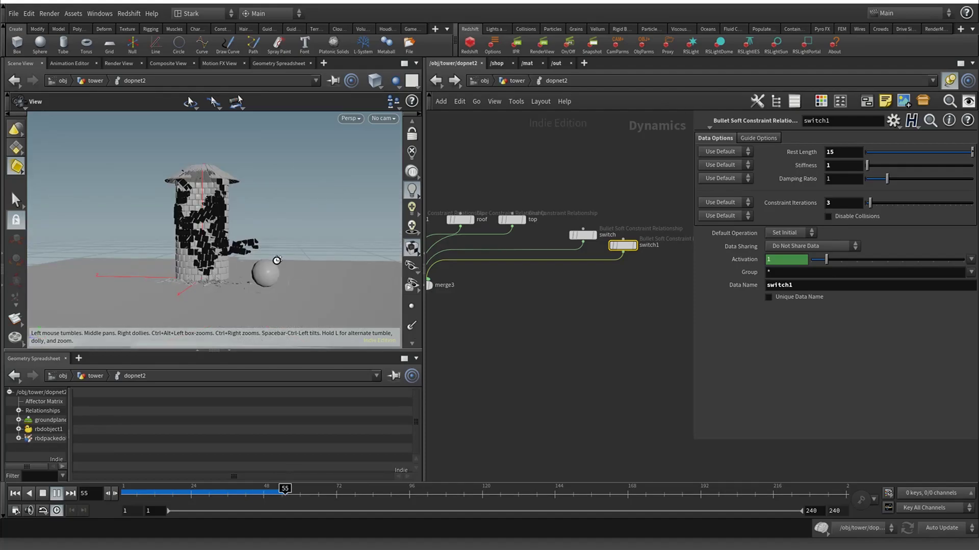
left_click_drag(200, 257, 217, 259)
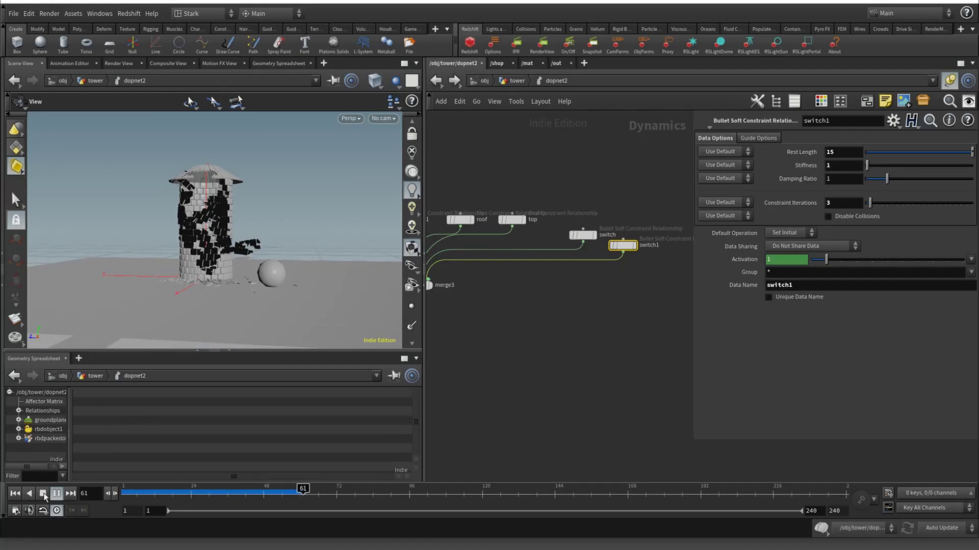
left_click_drag(259, 269, 163, 255)
scroll(172, 268, "up", 10)
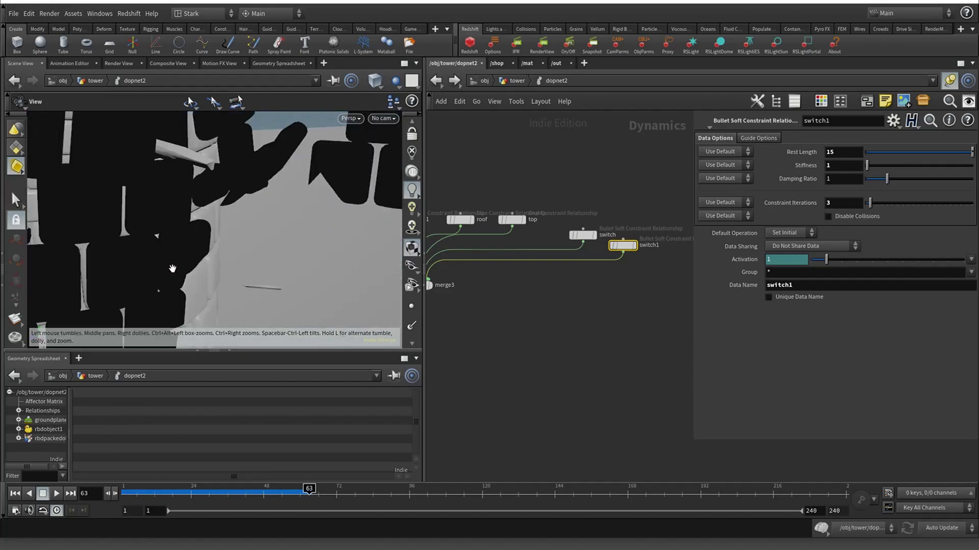
scroll(172, 269, "down", 3)
scroll(173, 268, "down", 8)
left_click_drag(220, 255, 257, 243)
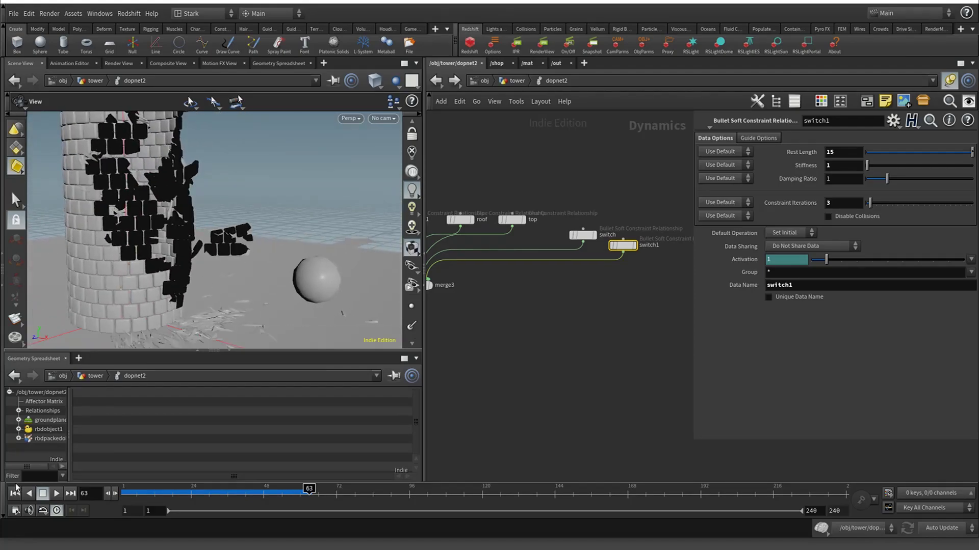
Rewind to frame 1, set switch1's Rest Length to 100 and simulate to frame 59
left_click(15, 493)
left_click(854, 151)
key("Return")
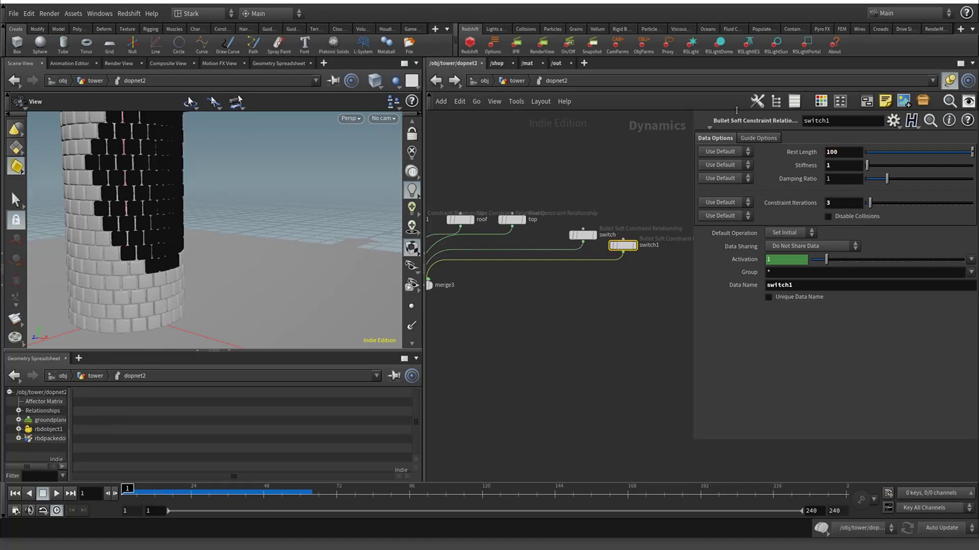
scroll(243, 221, "down", 5)
middle_click_drag(243, 220, 254, 232)
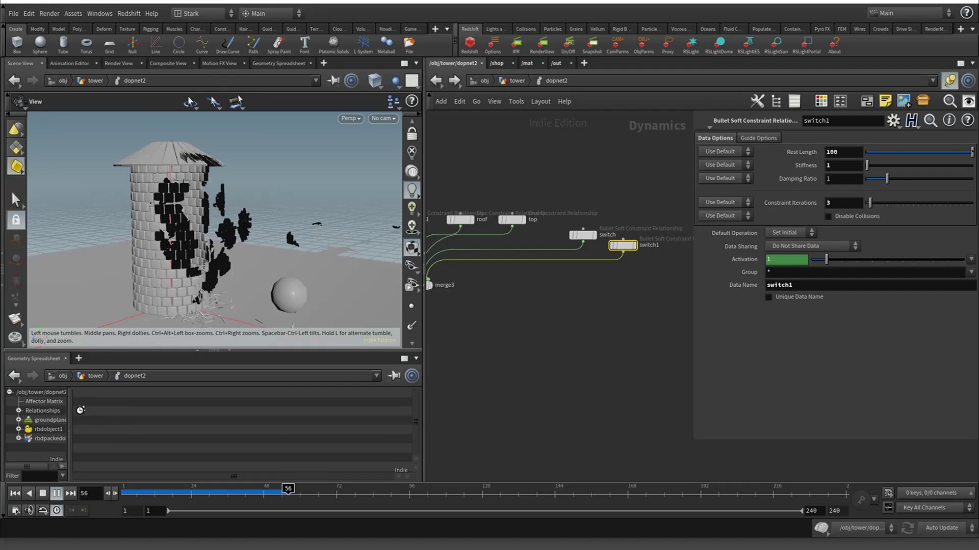
left_click(43, 493)
Delete the switch1 soft constraint relationship from dopnet2 and rewind to frame 1
mouse_move(626, 250)
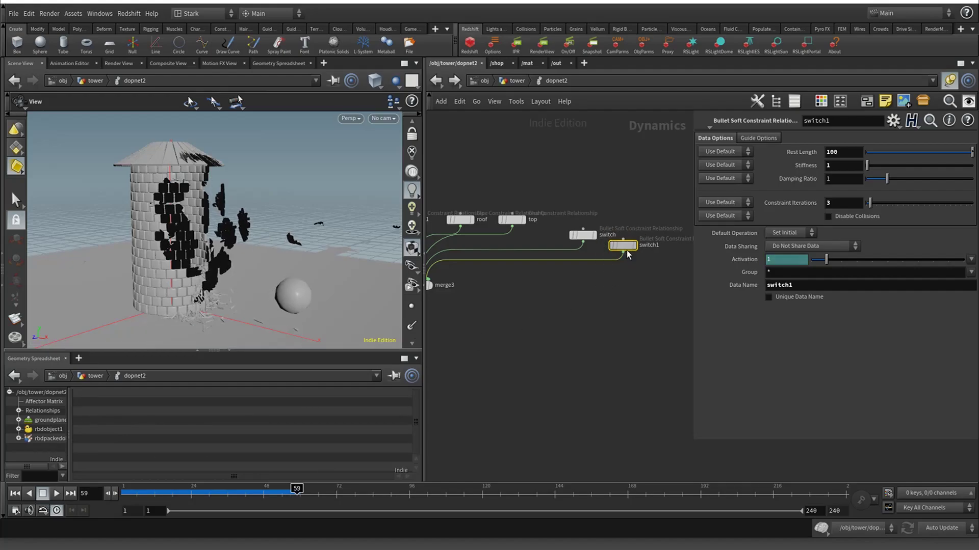
key("Delete")
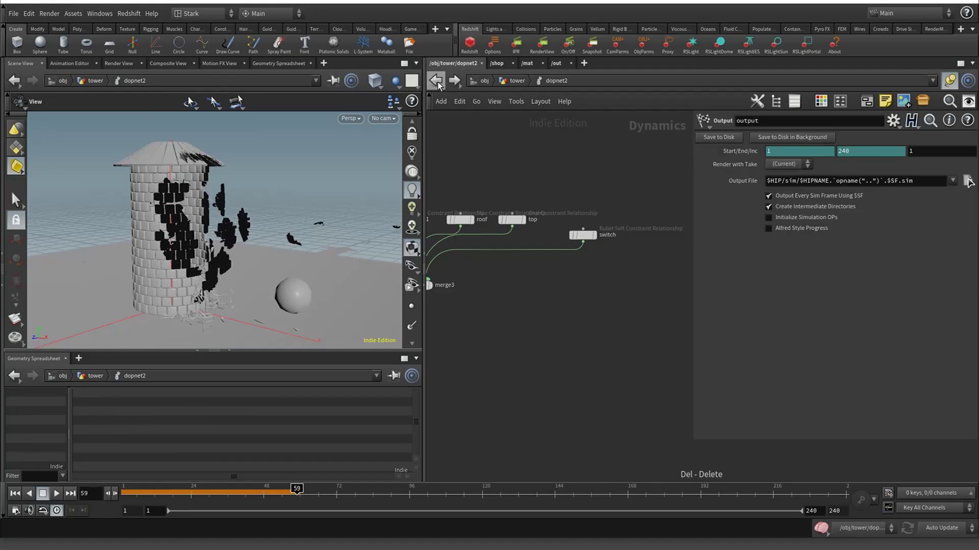
left_click(14, 494)
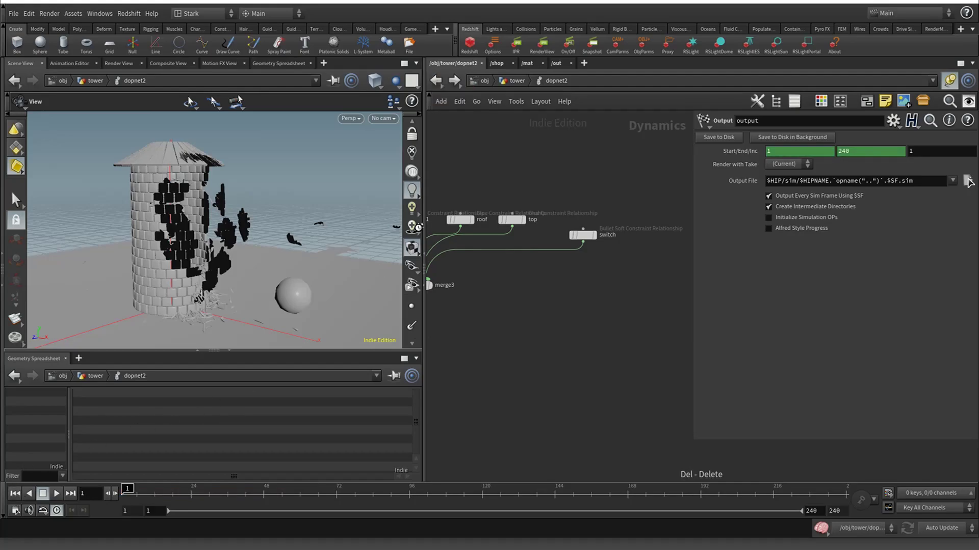
Turn off Switch Constraint Type When Broken in rbdconstraintproperties3 of the tower network
left_click(434, 82)
middle_click_drag(639, 202, 590, 359)
left_click(532, 155)
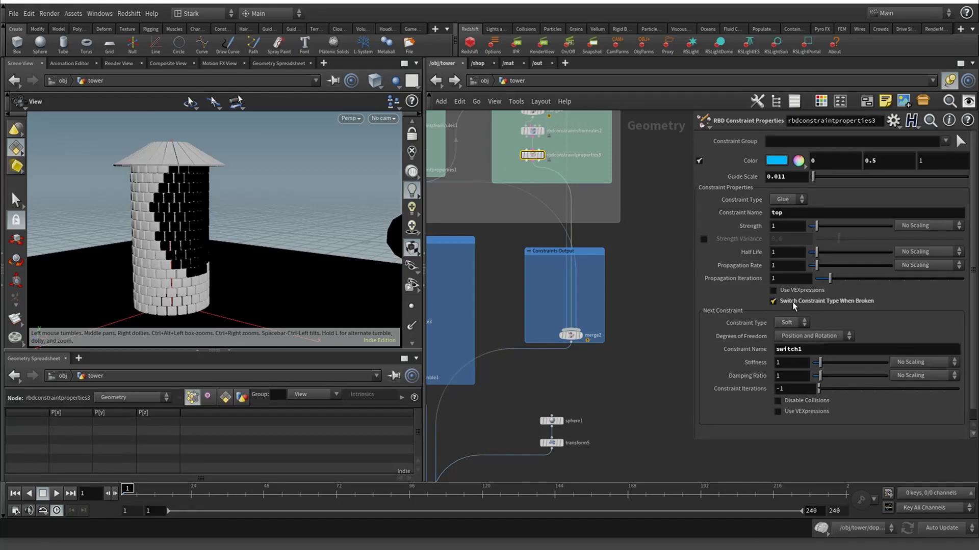
left_click(774, 301)
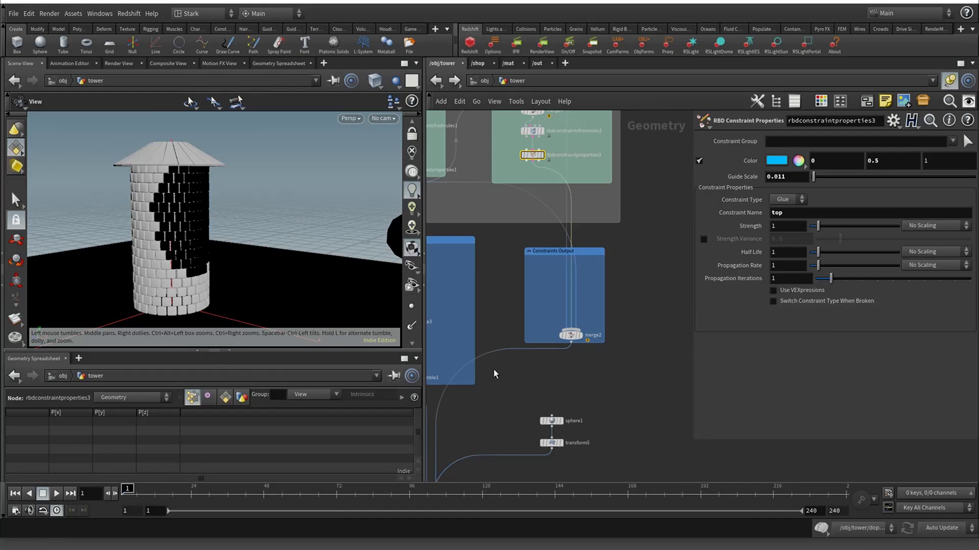
Open dopnet2 and simulate the tower impact to frame 76
middle_click_drag(495, 297, 537, 150)
left_click(476, 364)
double_click(476, 364)
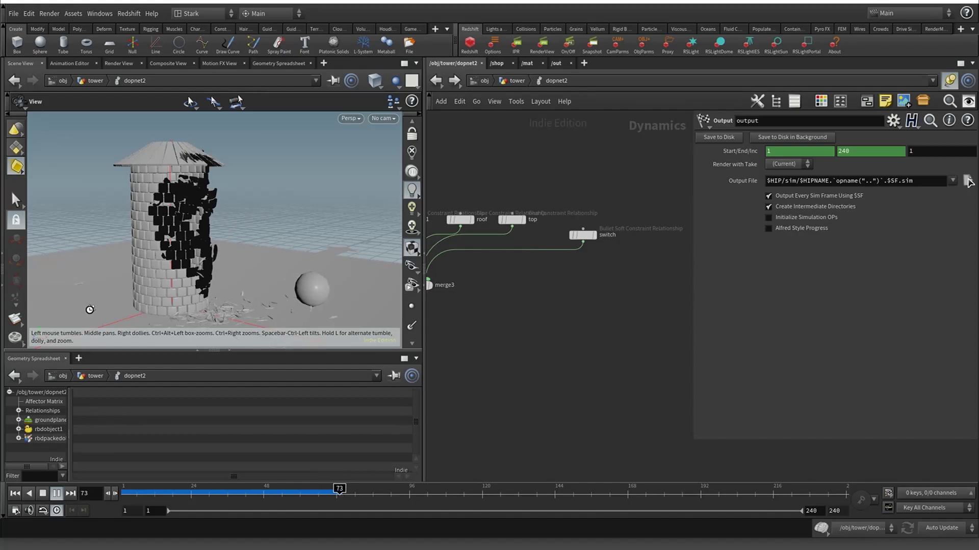
left_click(43, 494)
Examine the damaged wall and roof at frame 76 from opposite sides, up close and from above
left_click_drag(242, 250, 57, 210)
middle_click_drag(56, 210, 169, 294)
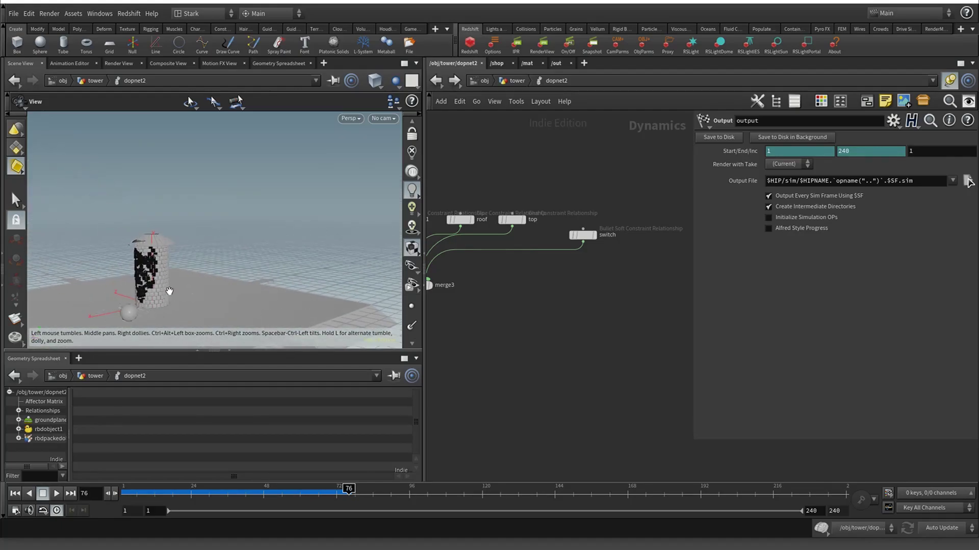
scroll(132, 276, "up", 4)
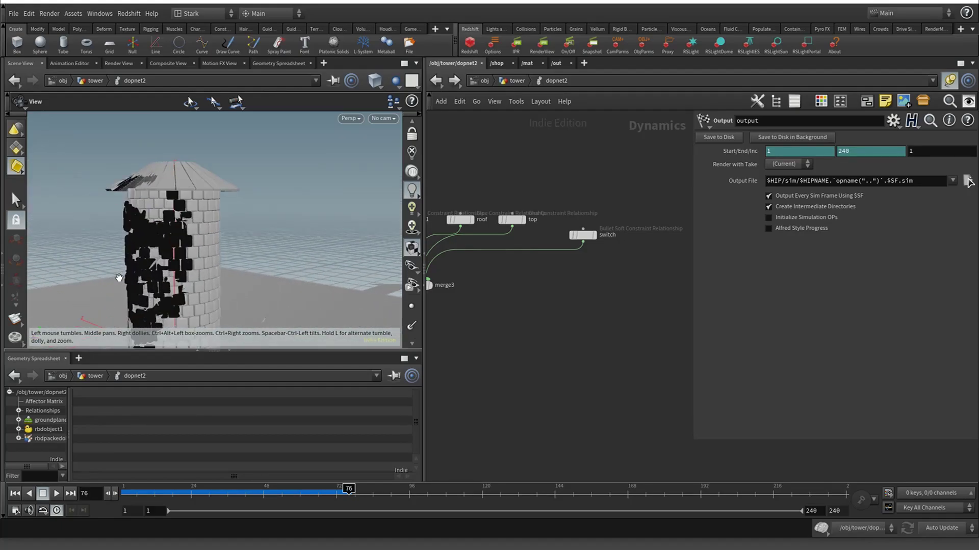
left_click_drag(118, 278, 295, 271)
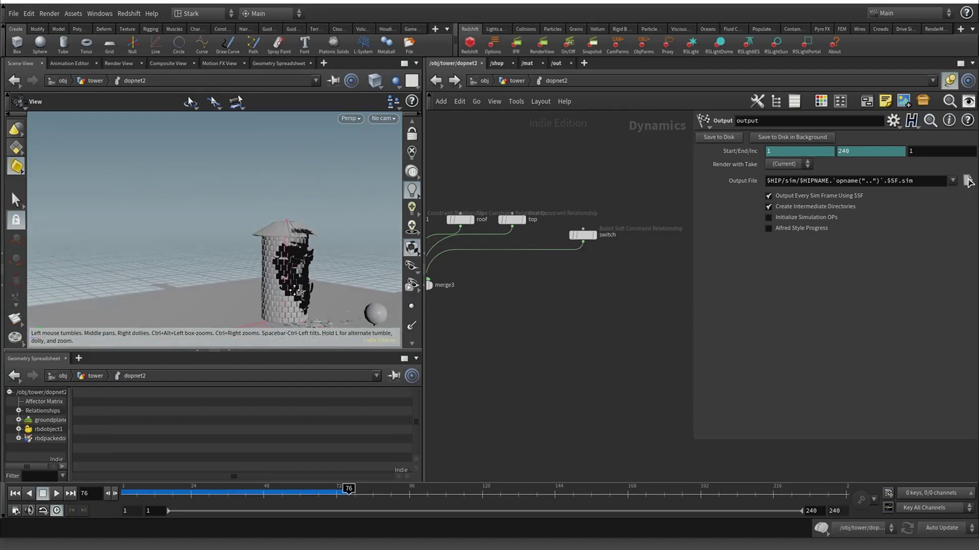
middle_click_drag(295, 271, 227, 242)
scroll(230, 240, "up", 5)
left_click_drag(237, 286, 232, 268)
mouse_move(301, 269)
left_mouse_down()
mouse_move(267, 236)
mouse_move(288, 267)
left_mouse_up()
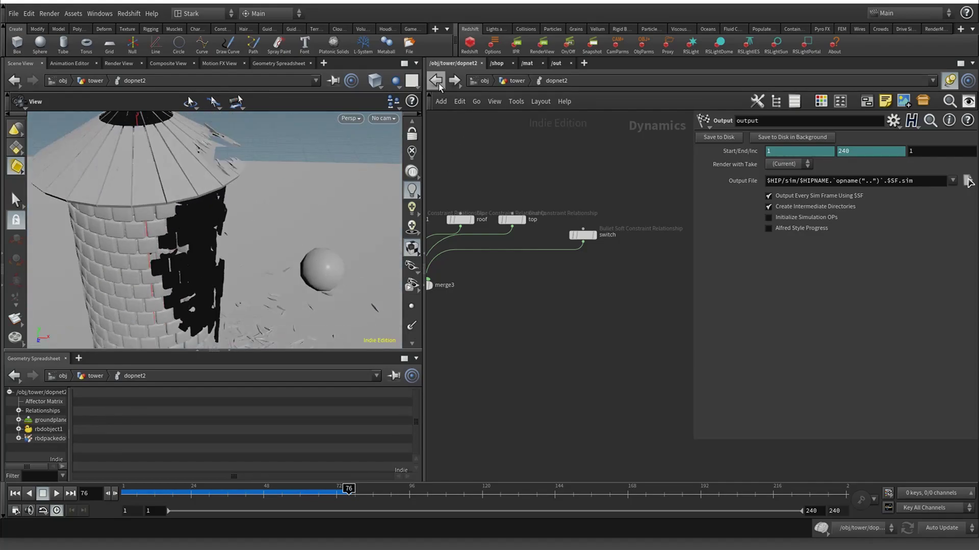
Review the Geometry Representation options in rbdpackedobject1's Bullet data and keep Convex Hull
middle_click_drag(470, 182, 604, 192)
middle_click_drag(478, 194, 550, 172)
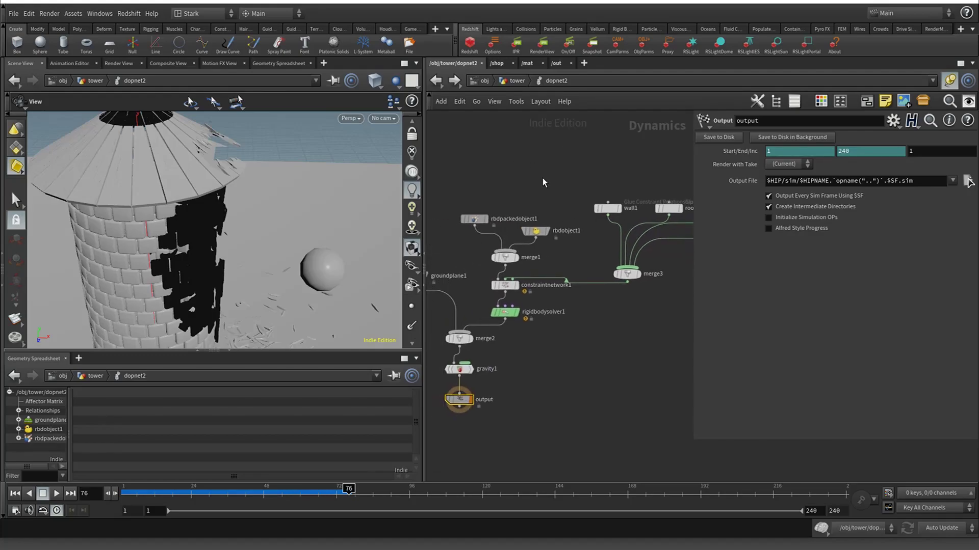
left_click(474, 218)
left_click(789, 342)
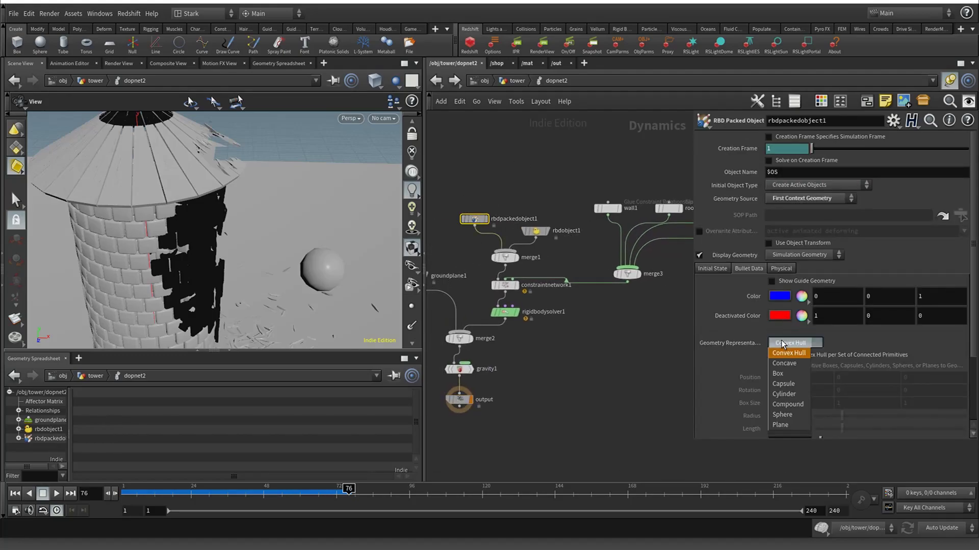
left_click(750, 286)
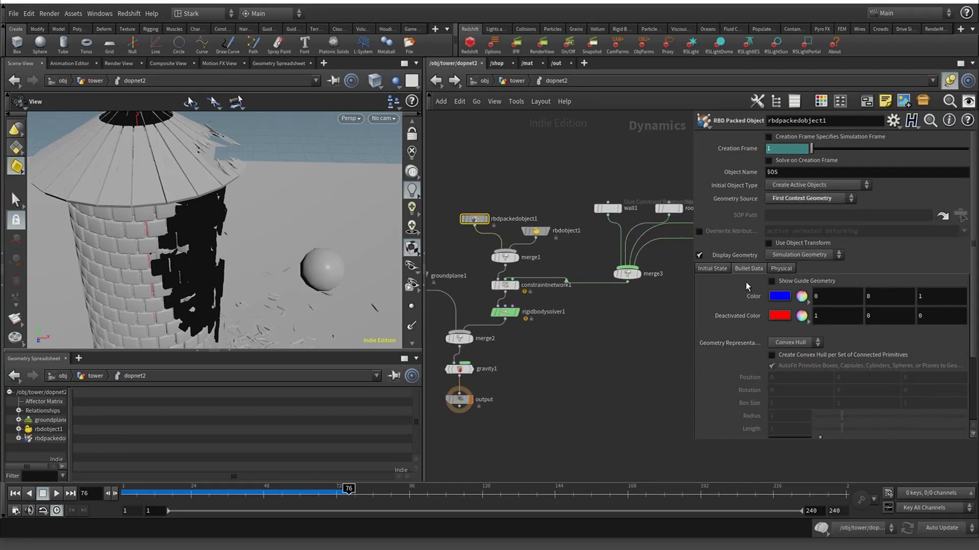
left_click(802, 345)
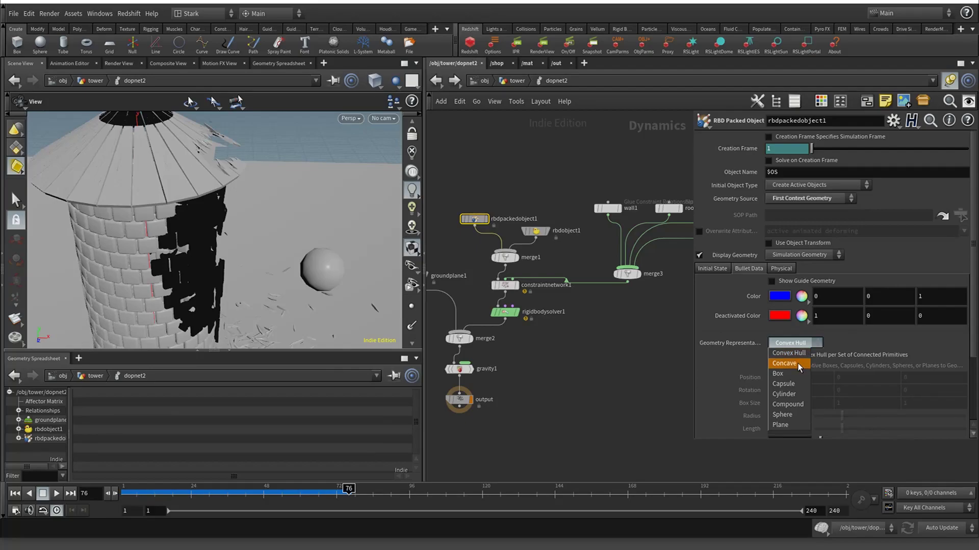
left_click(715, 284)
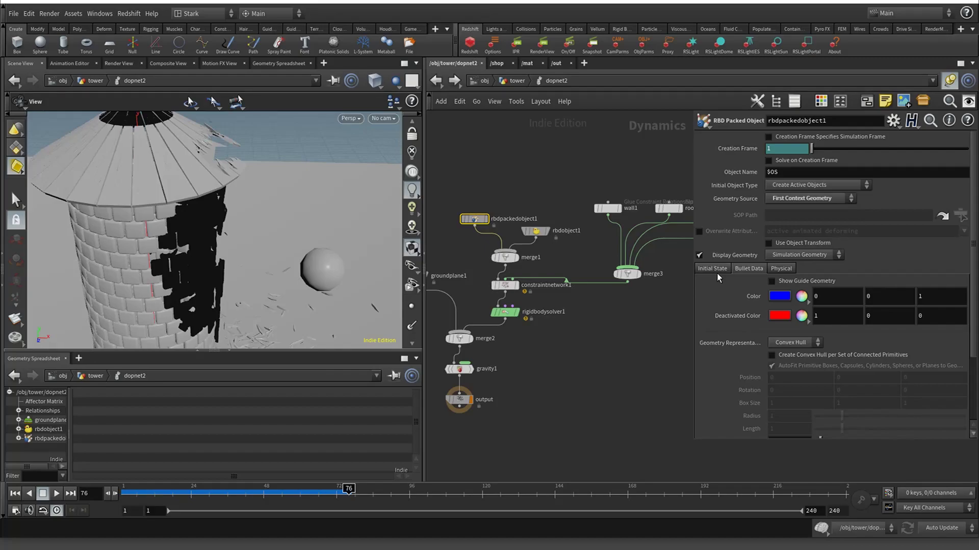
Inspect the whole broken tower and its scattered debris around the sphere from different distances and heights
left_click_drag(244, 246, 285, 221)
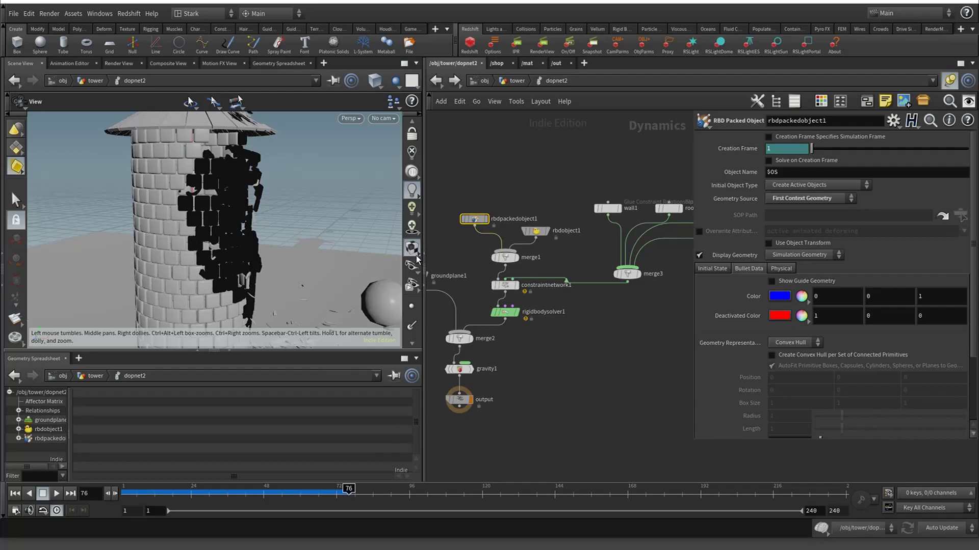
right_click_drag(366, 249, 353, 282)
left_click_drag(353, 282, 314, 257)
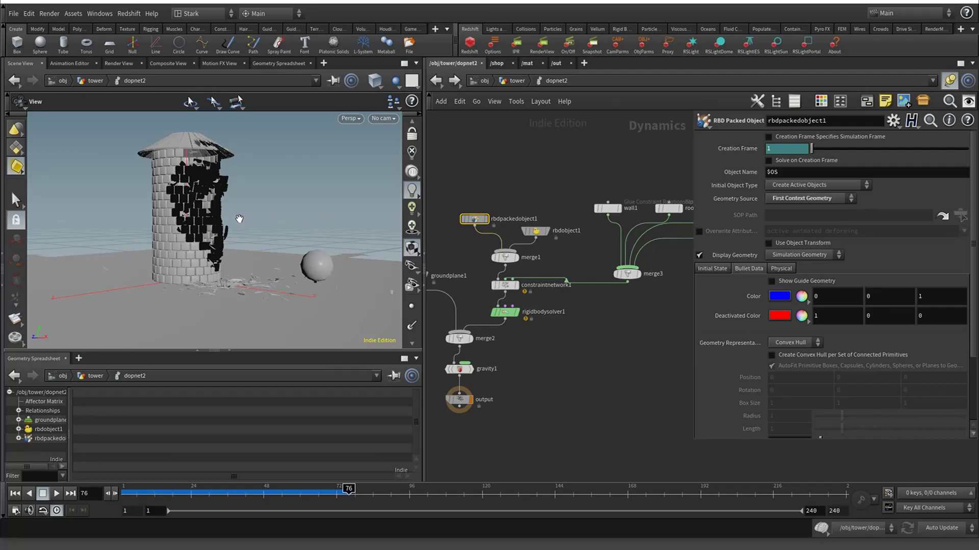
scroll(233, 212, "up", 4)
scroll(232, 212, "down", 5)
left_click_drag(232, 212, 234, 271)
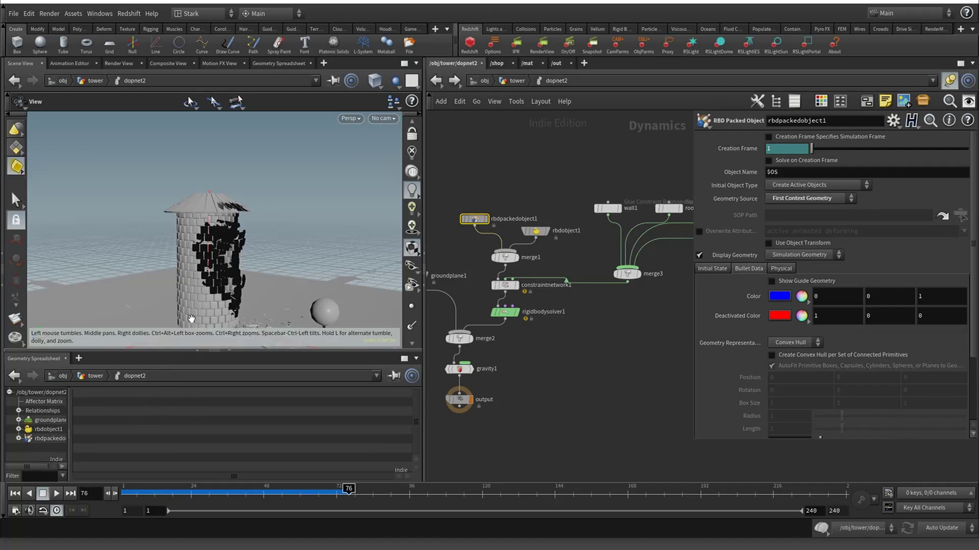
left_click_drag(258, 222, 259, 200)
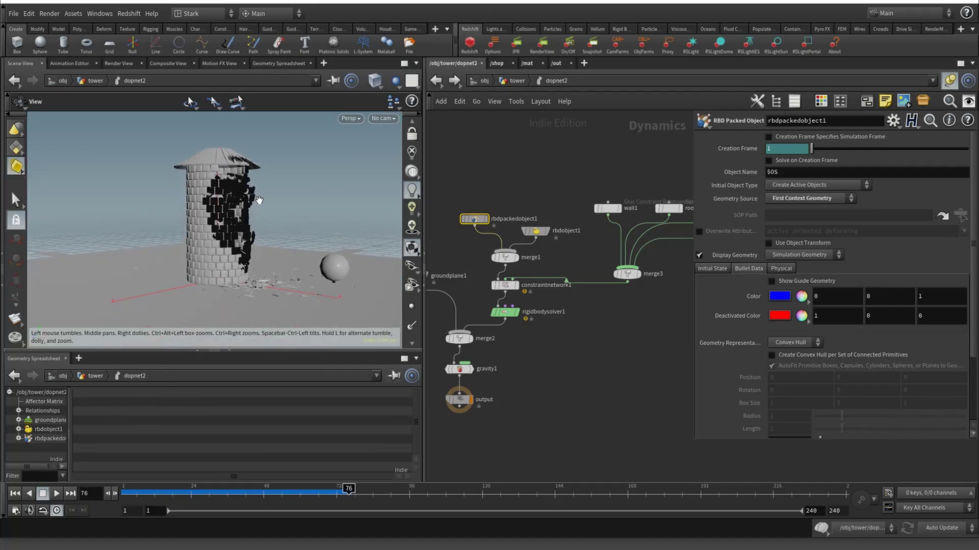